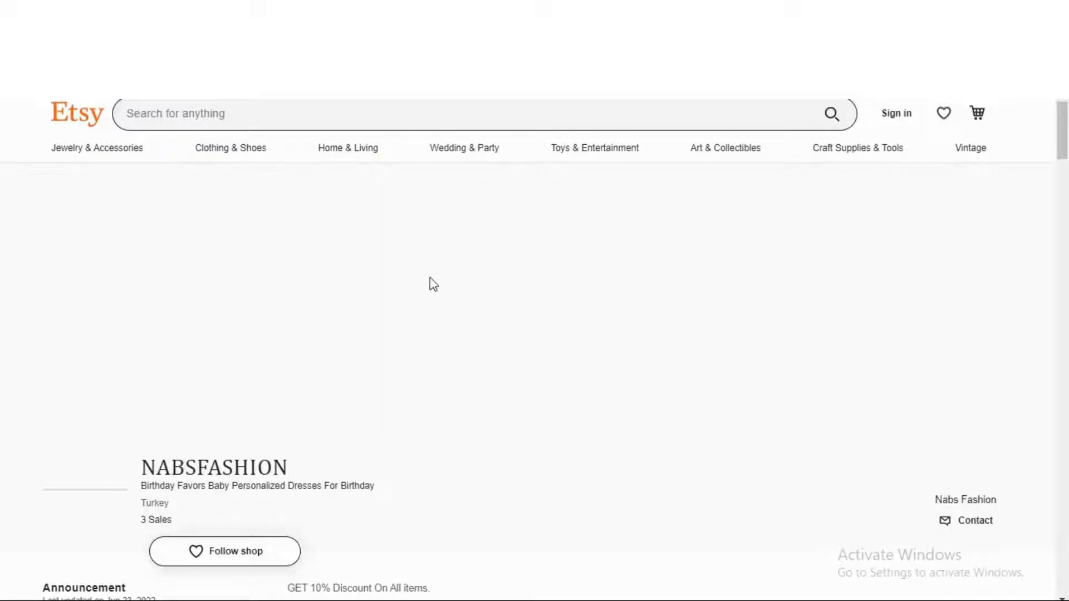
Scroll down the NABSFASHION Etsy shop page, then switch to the template PDF tab
scroll(231, 224, down, 2)
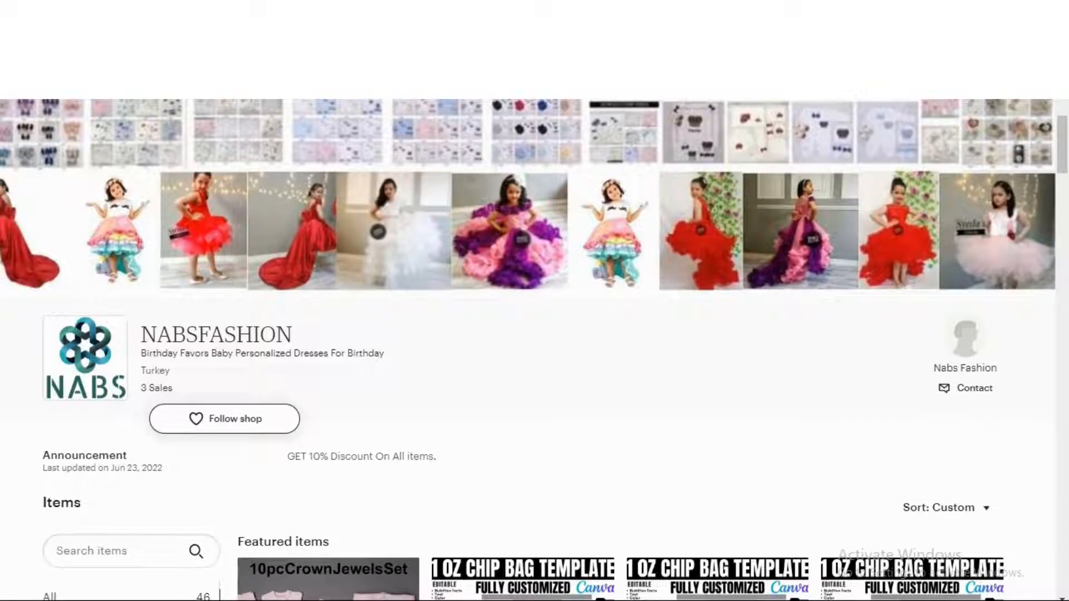
key(ctrl+Tab)
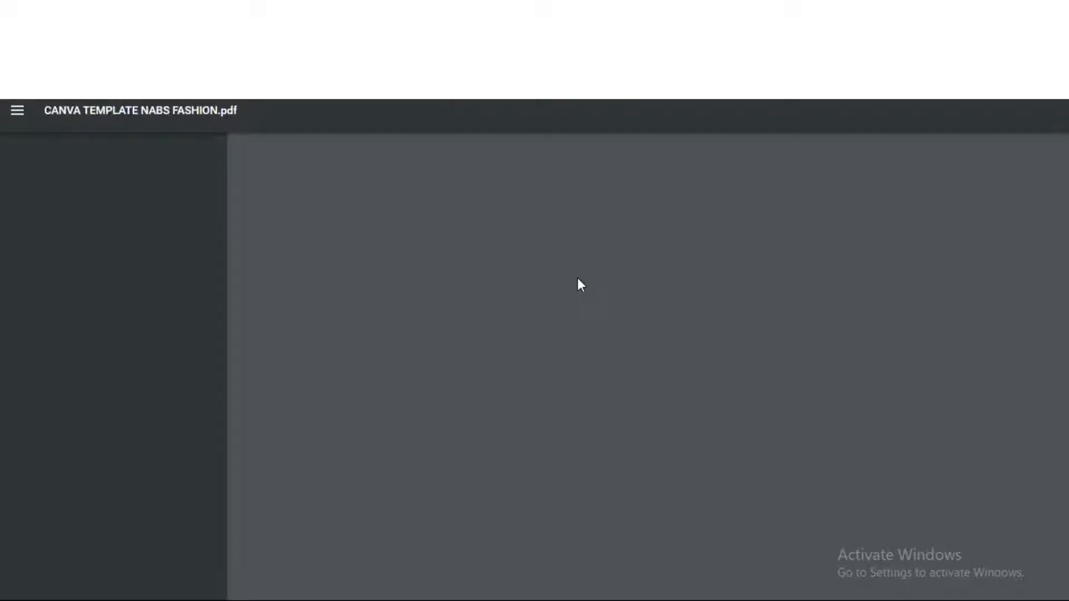
scroll(607, 281, down, 2)
scroll(607, 280, down, 6)
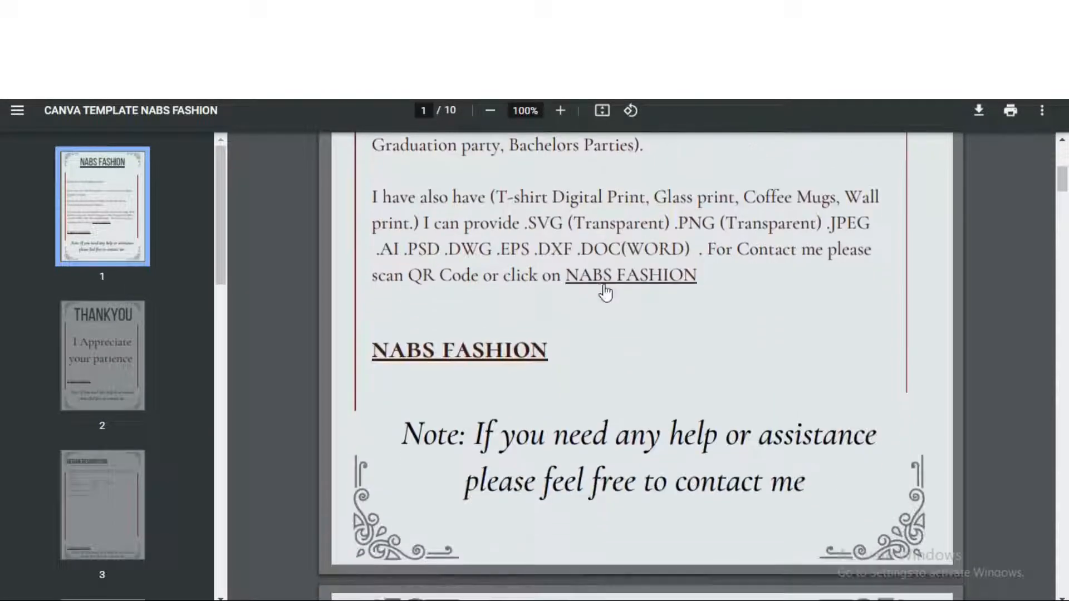
scroll(607, 289, down, 2)
scroll(510, 279, down, 6)
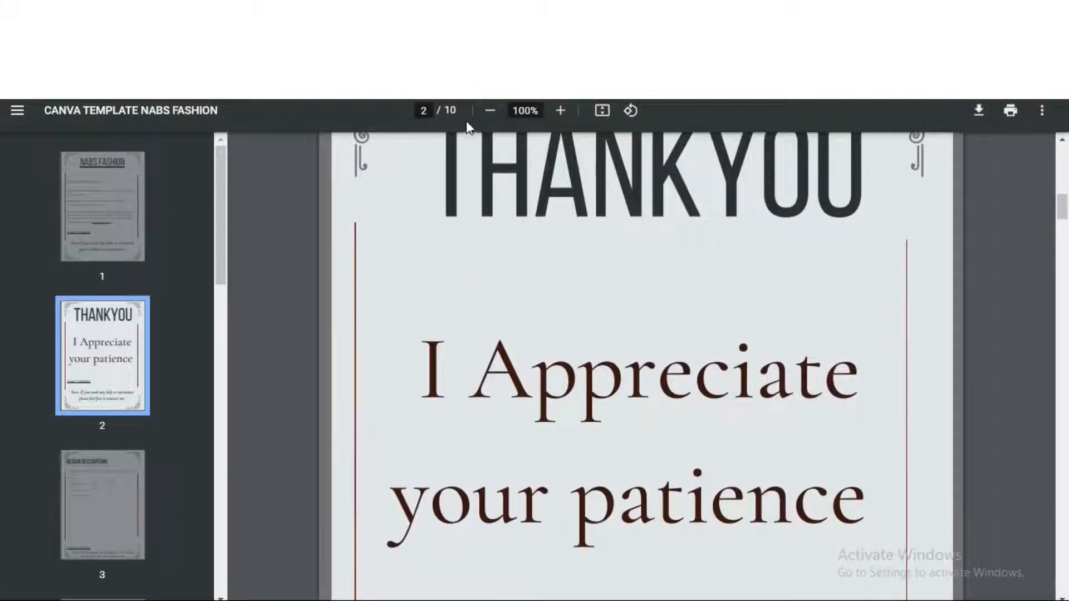
click(490, 110)
scroll(561, 275, down, 15)
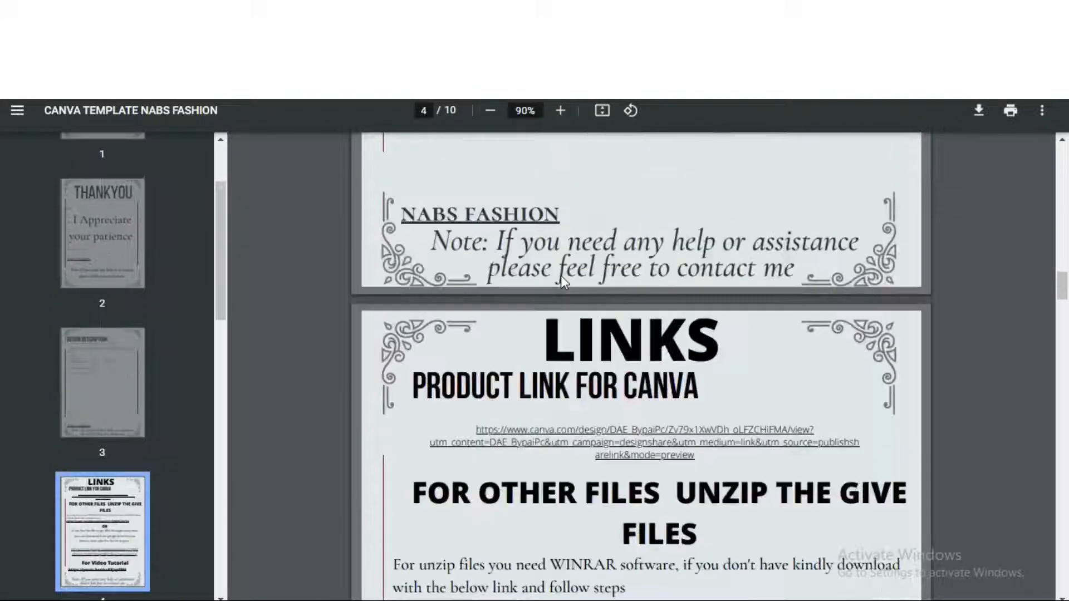
scroll(562, 285, down, 3)
scroll(564, 282, up, 6)
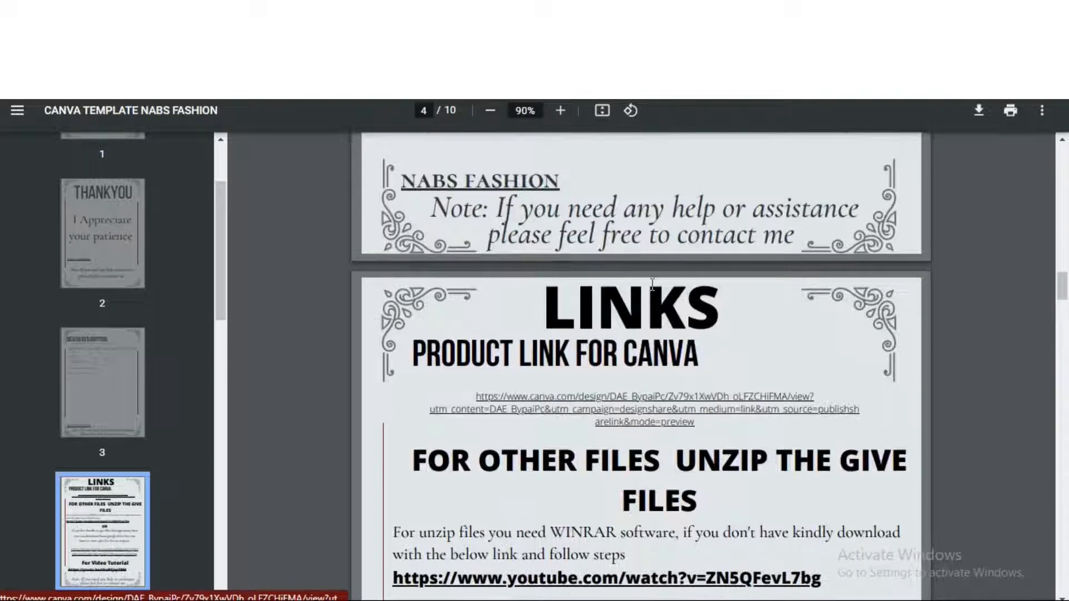
drag(726, 310, 567, 310)
scroll(548, 310, down, 2)
click(480, 217)
drag(680, 219, 418, 223)
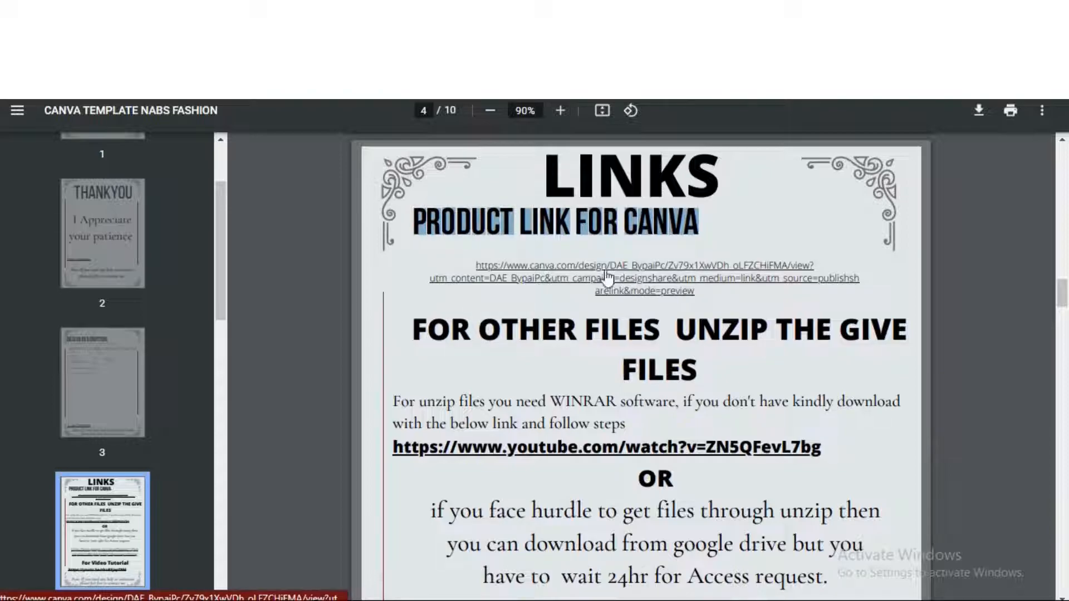
scroll(639, 333, down, 2)
drag(697, 238, 419, 196)
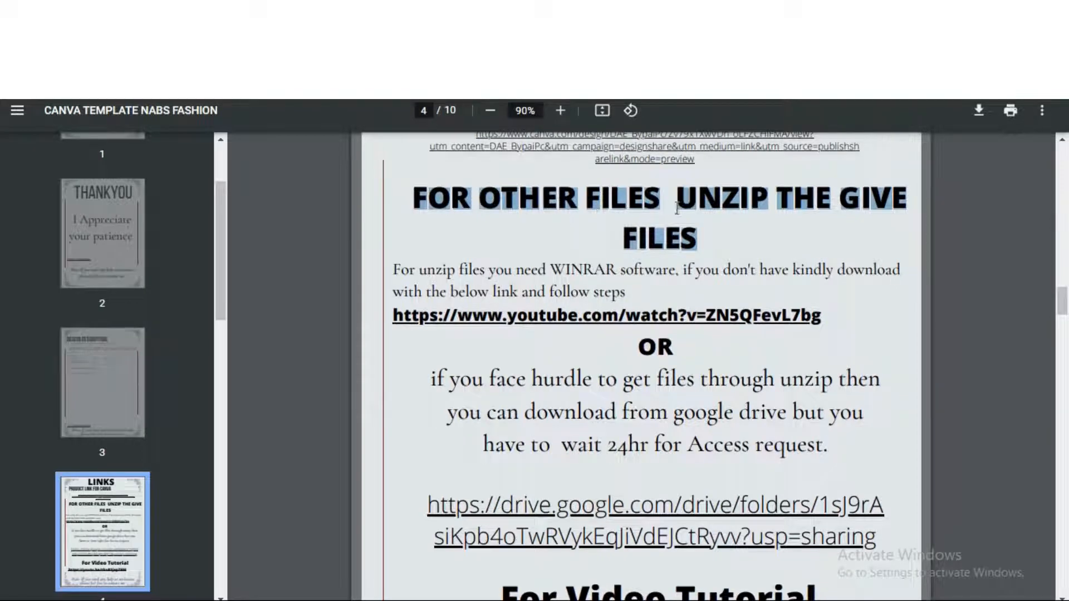
drag(395, 271, 622, 291)
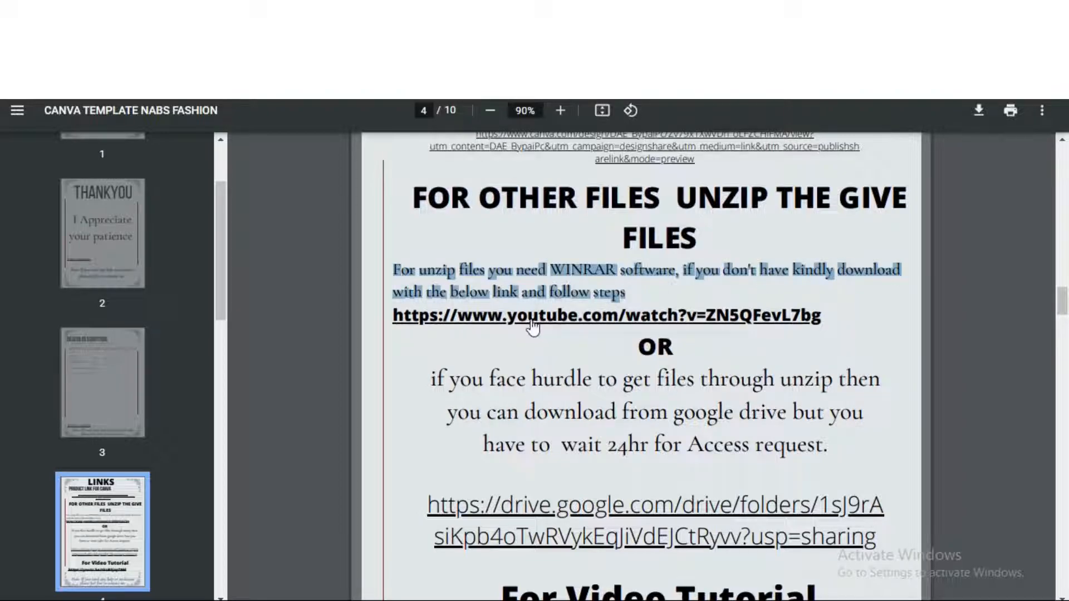
click(538, 352)
scroll(539, 358, down, 2)
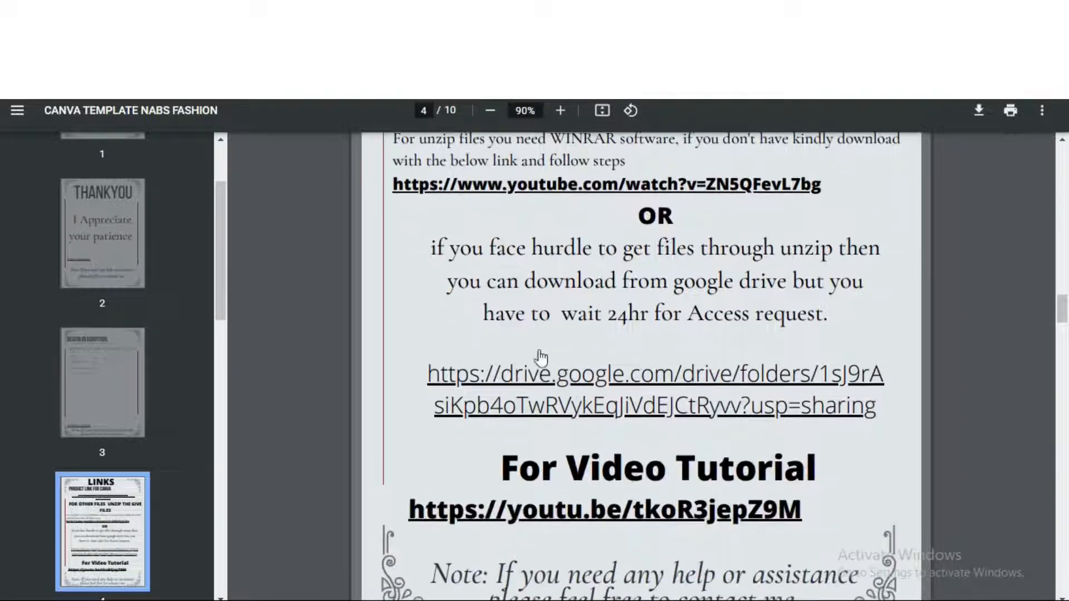
drag(431, 248, 819, 315)
click(819, 315)
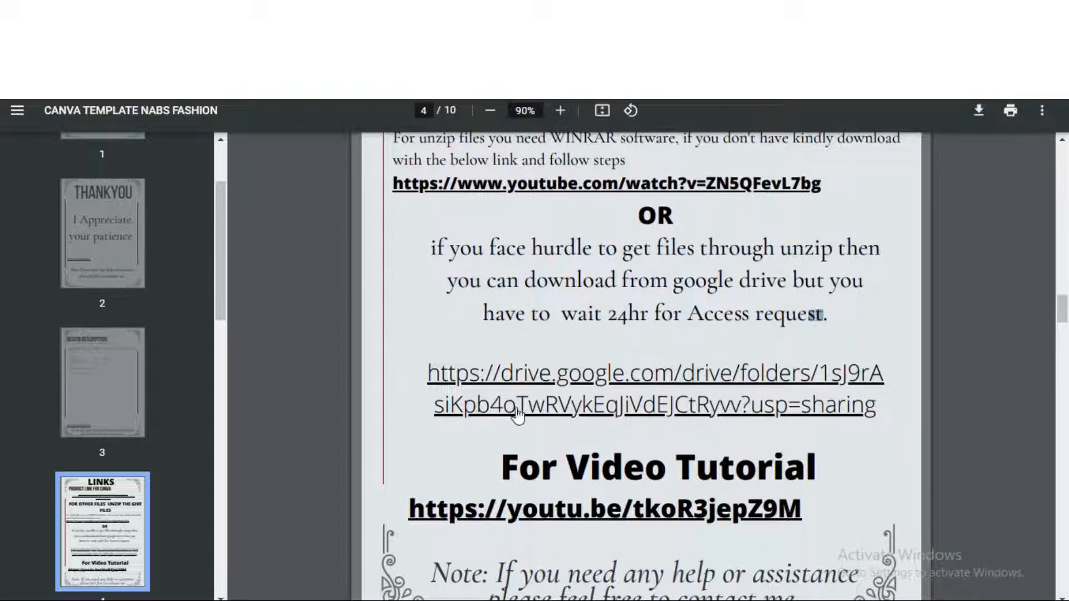
click(596, 379)
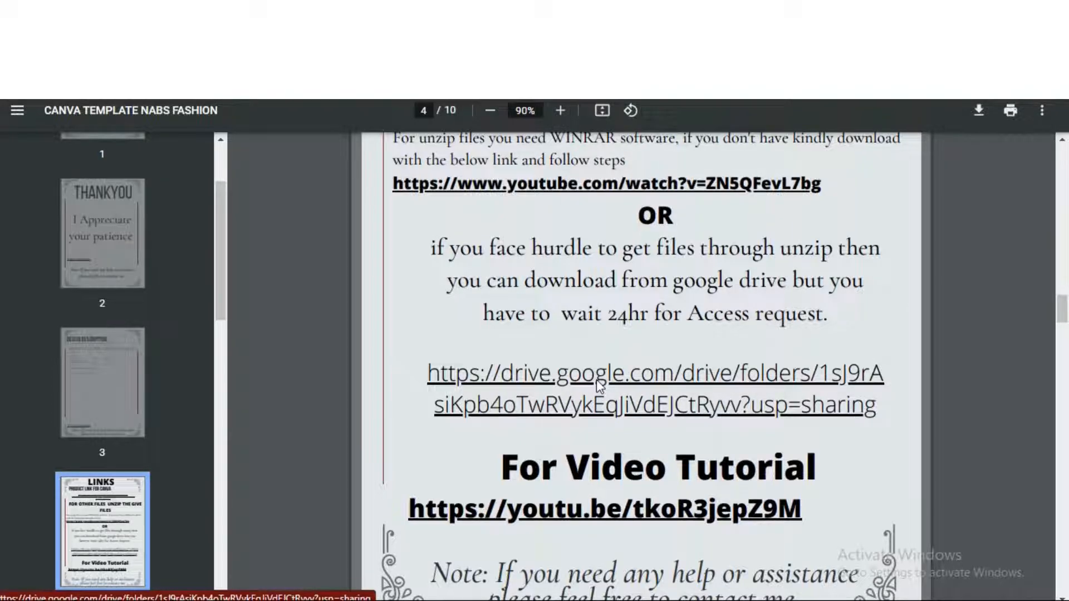
click(294, 338)
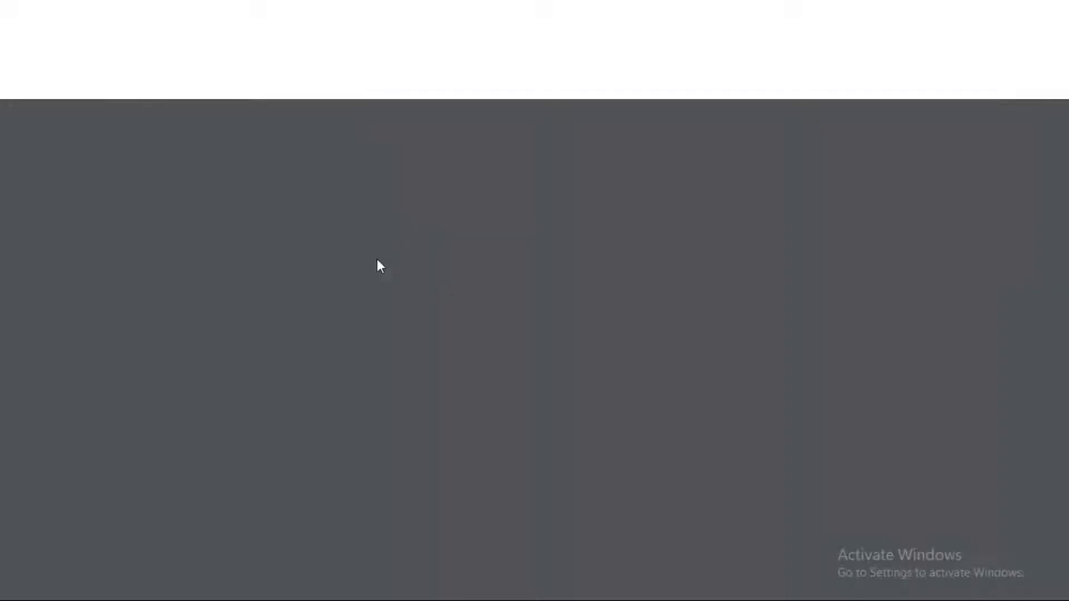
On the PDF's LINKS page, follow the URL under PRODUCT LINK FOR CANVA
scroll(656, 363, down, 20)
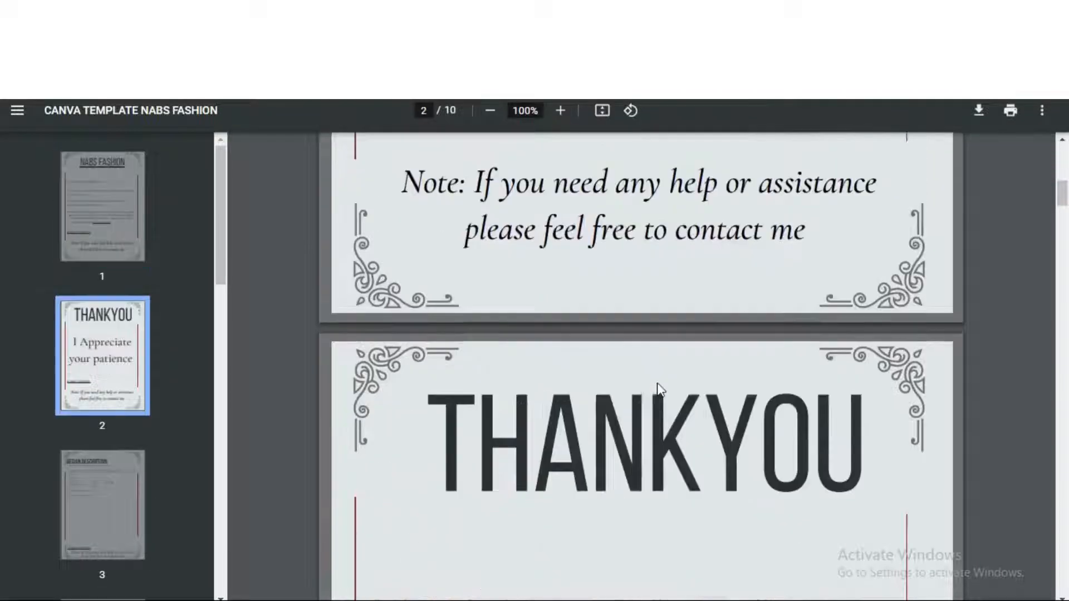
scroll(664, 388, down, 9)
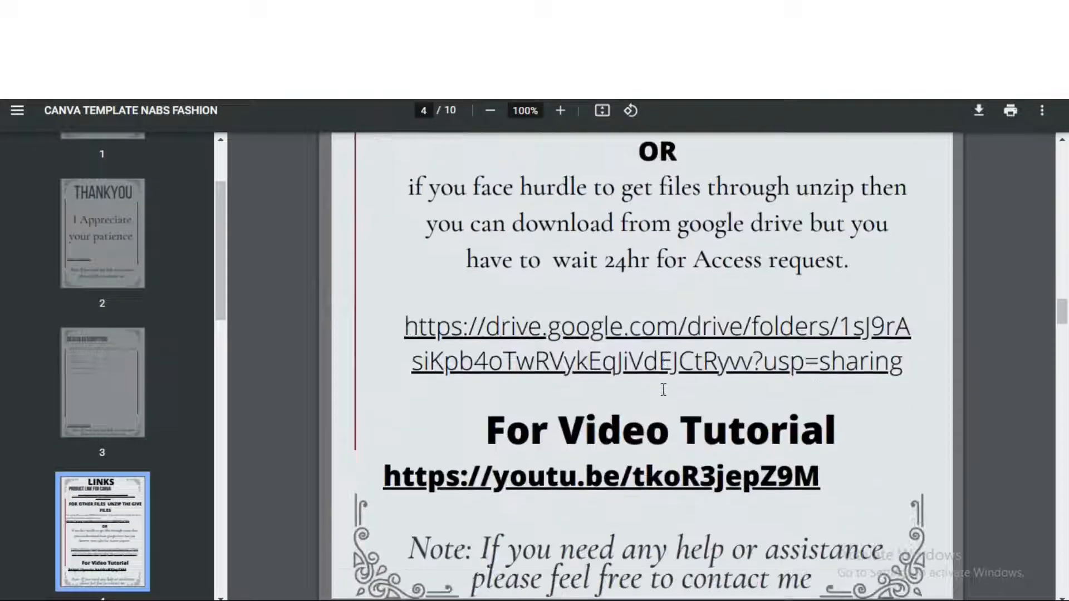
drag(500, 302, 838, 304)
drag(482, 419, 806, 440)
scroll(683, 425, up, 10)
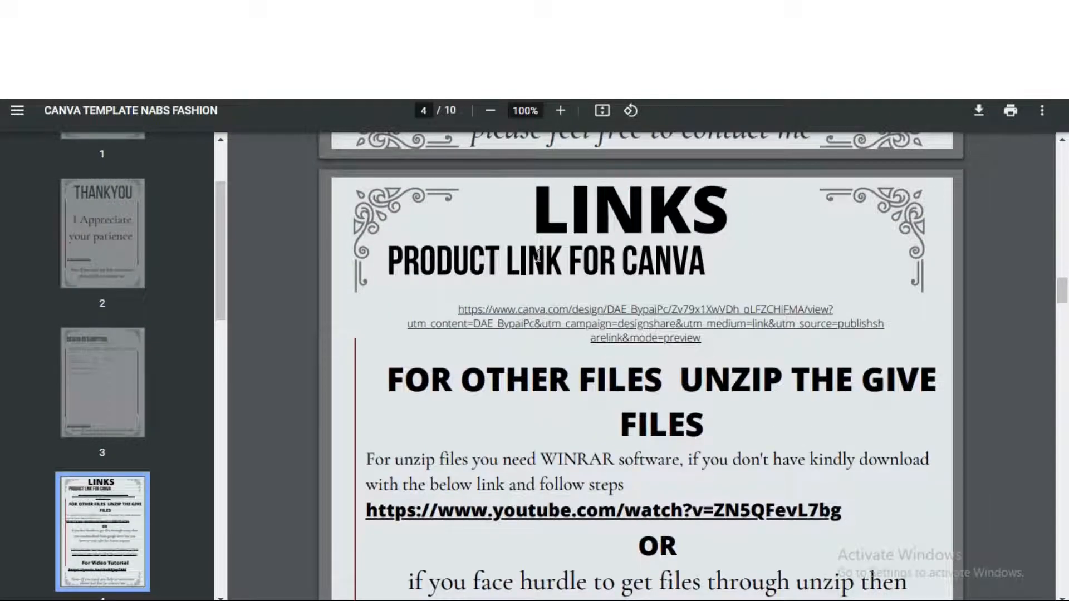
drag(402, 257, 720, 288)
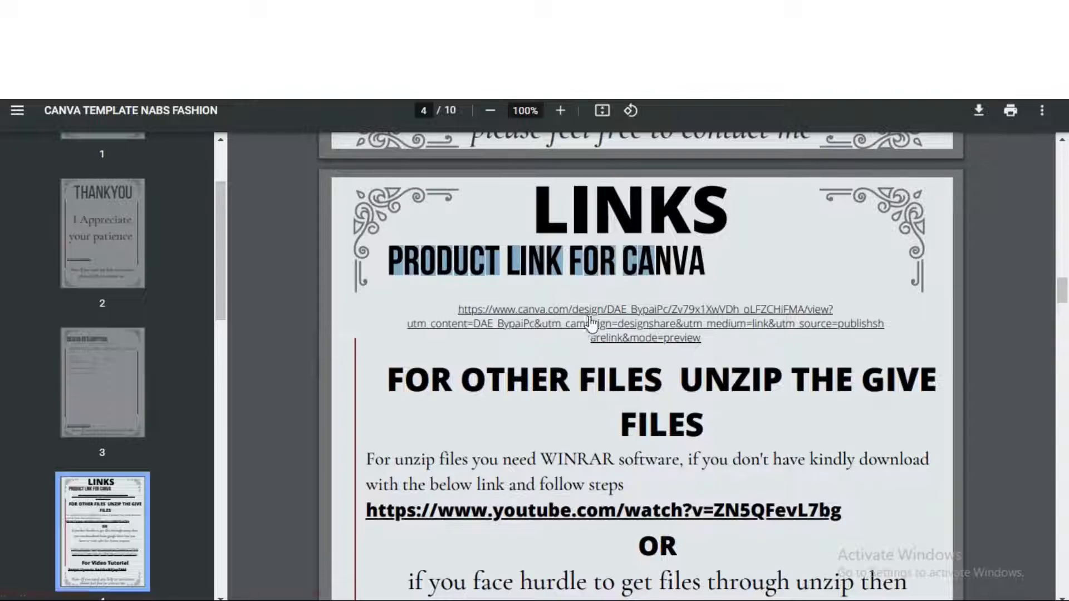
click(615, 323)
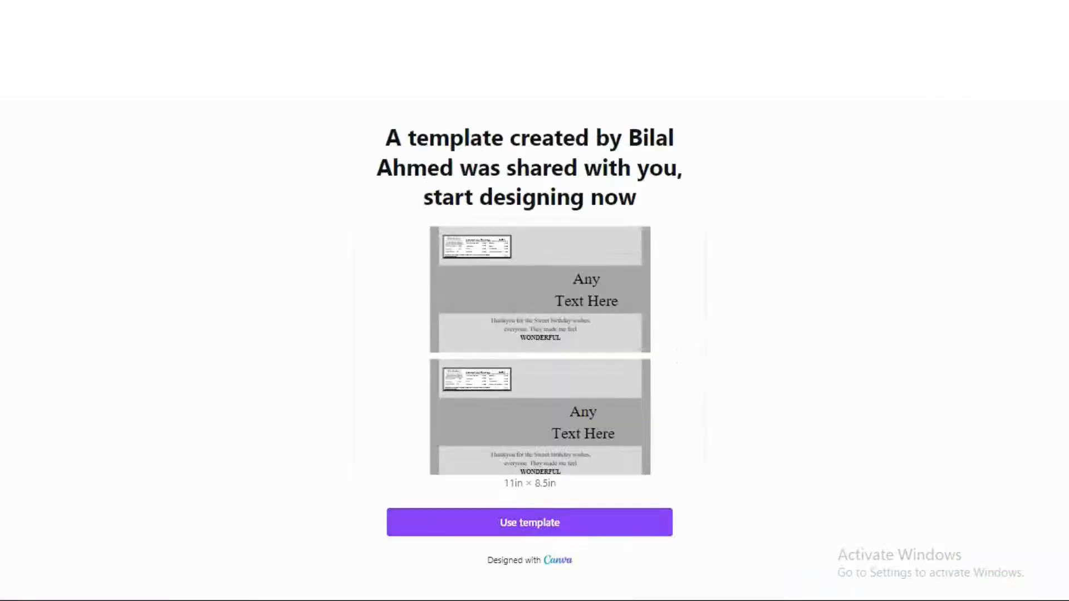
Use the shared template to create the editable 'Copy of Star brust 2.07 oz/ 58.7g' design
mouse_move(628, 596)
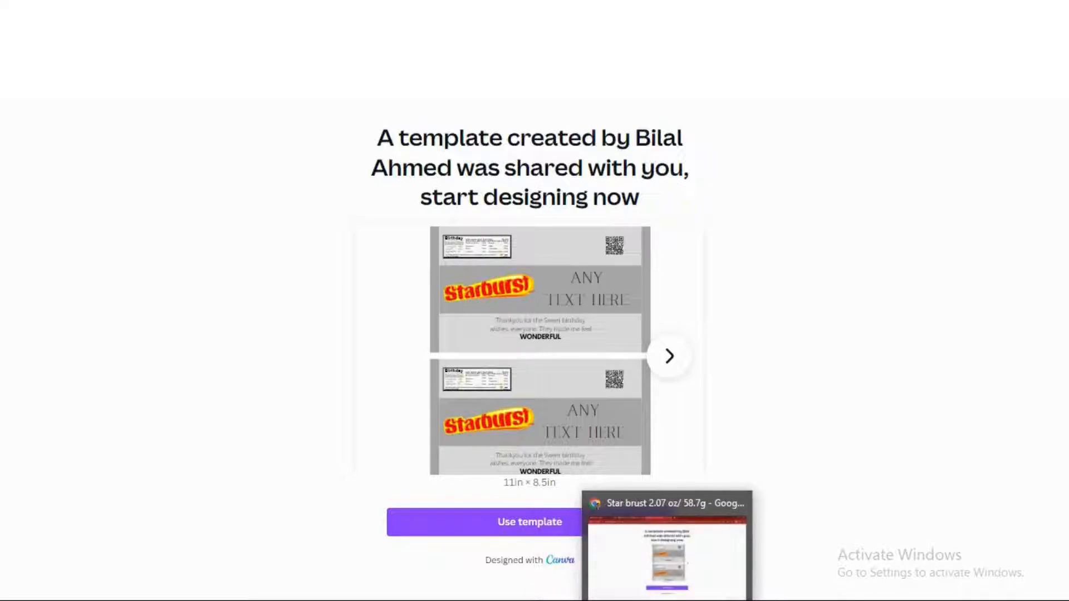
click(579, 532)
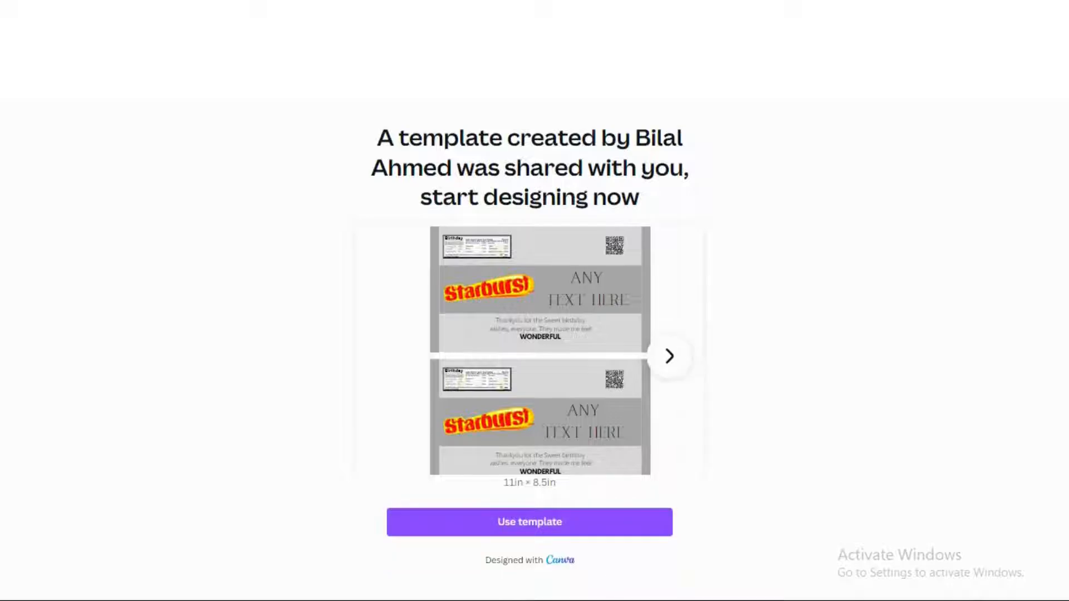
click(612, 533)
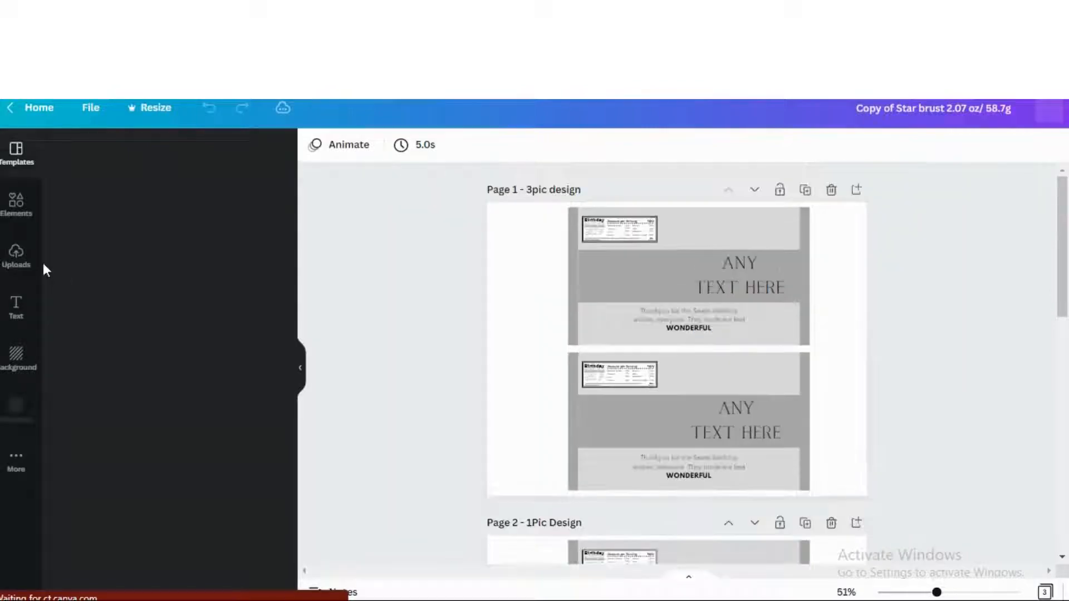
Show the Uploads library and browse the character artwork and pink glitter backgrounds
click(16, 255)
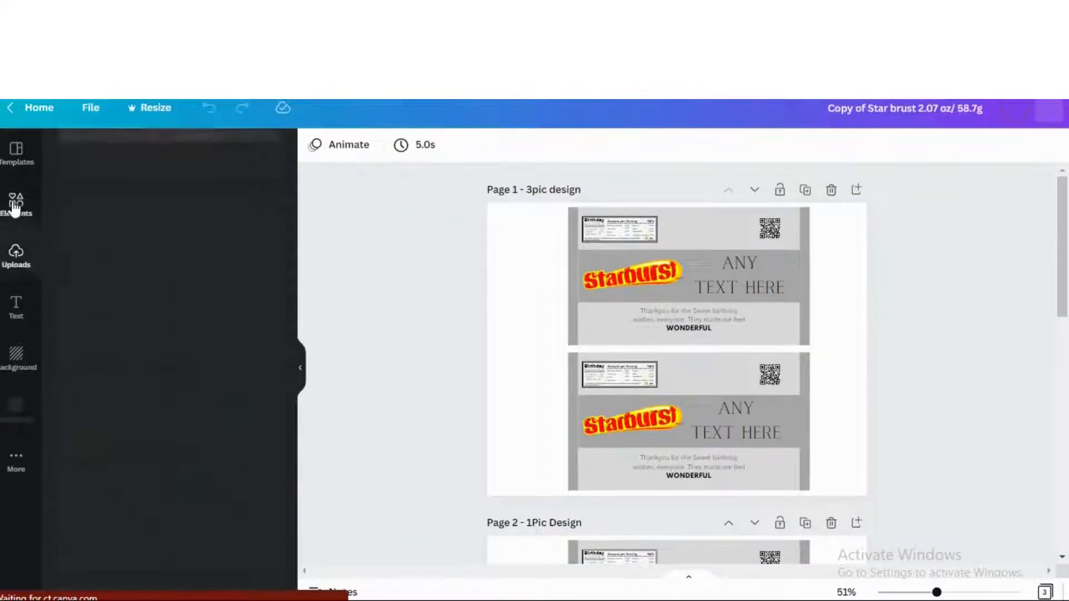
click(12, 253)
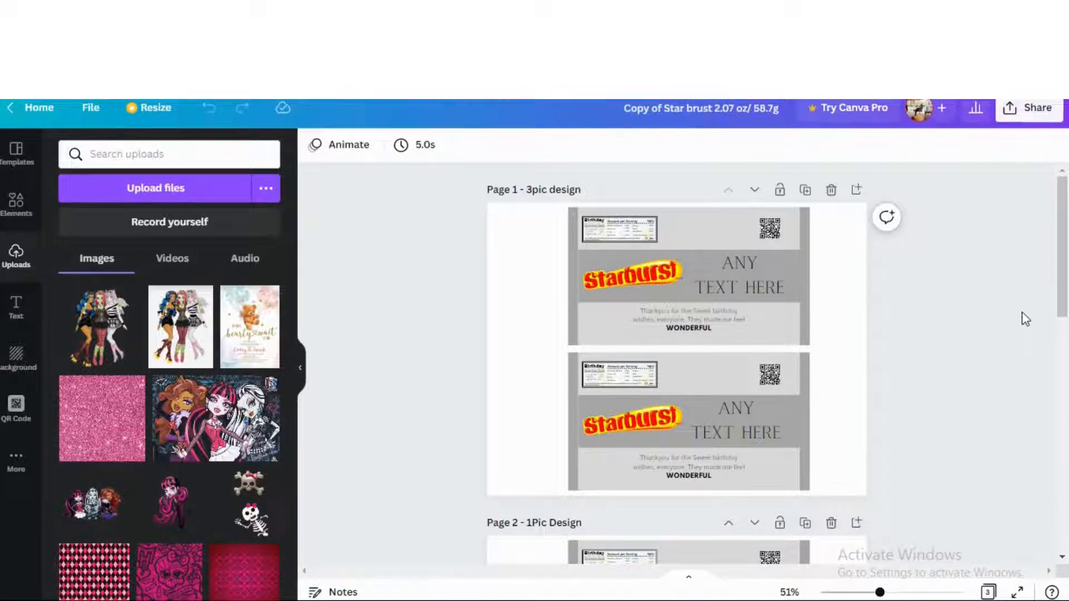
scroll(194, 408, down, 5)
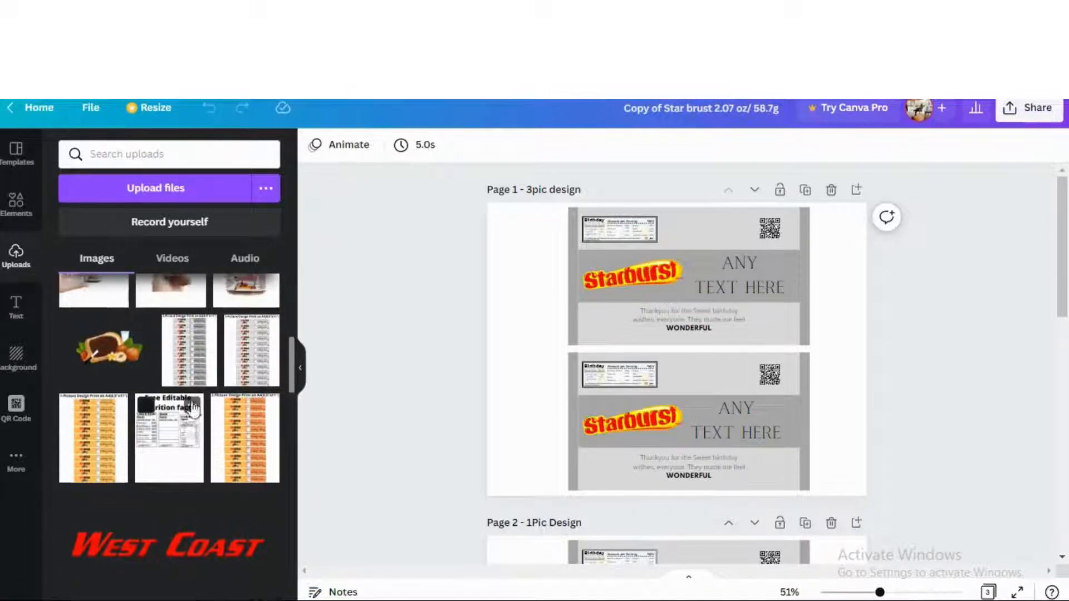
scroll(194, 408, up, 4)
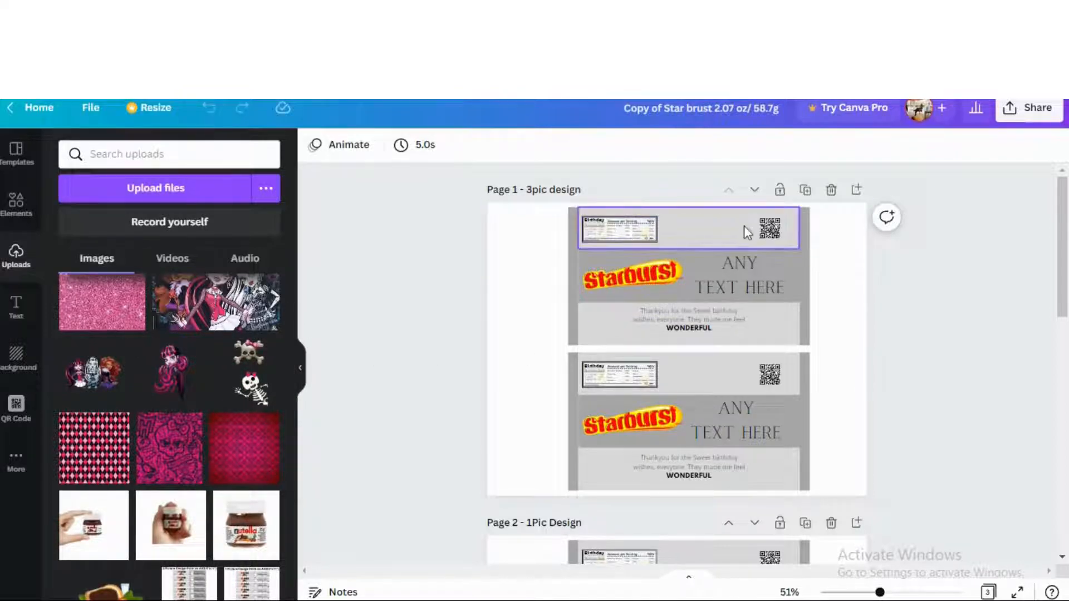
Retype the first wrapper's heading as 'TYPE ANY TEXT HERE' and shrink its box slightly
click(750, 278)
click(752, 279)
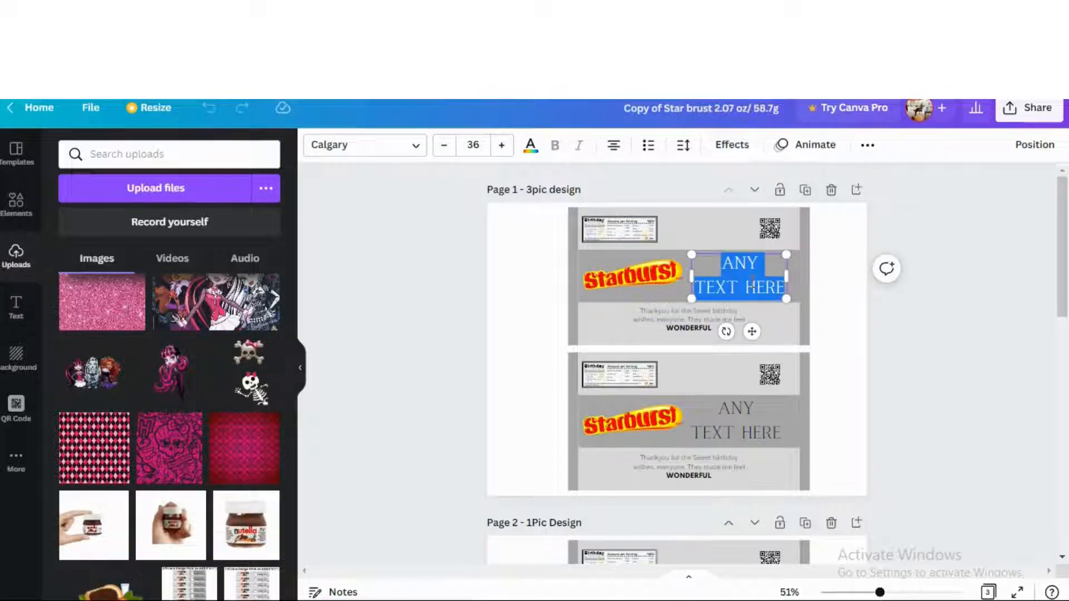
text(TY)
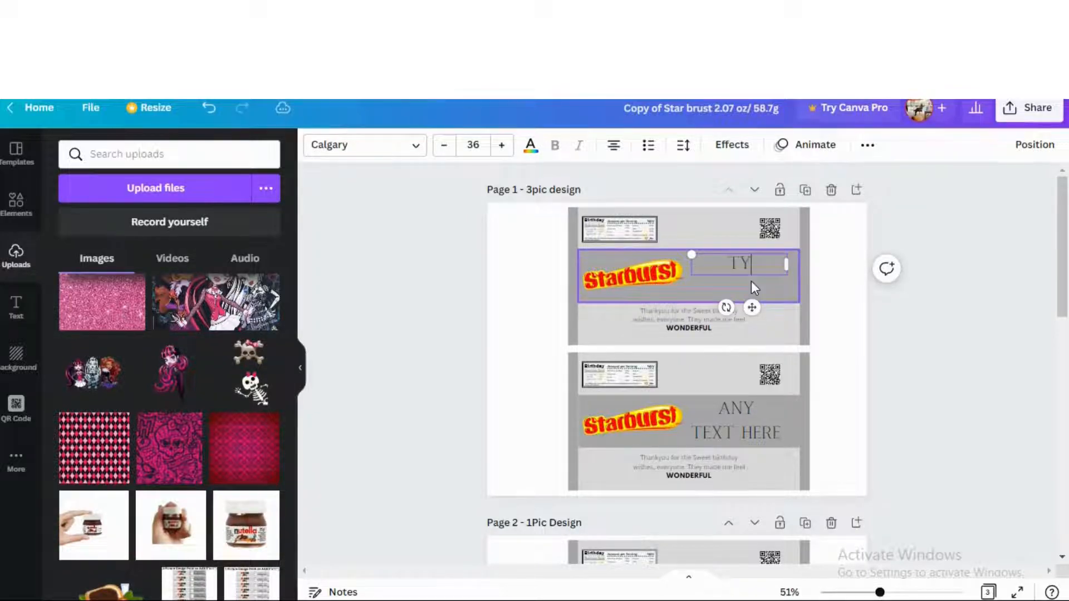
text(PE ANY TEXT)
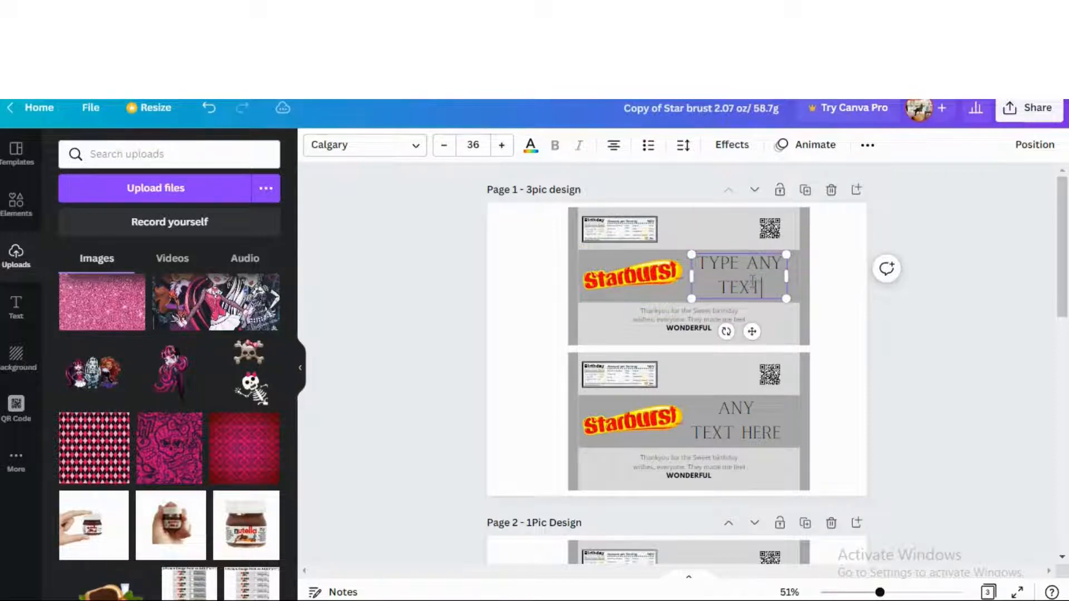
text( HERE)
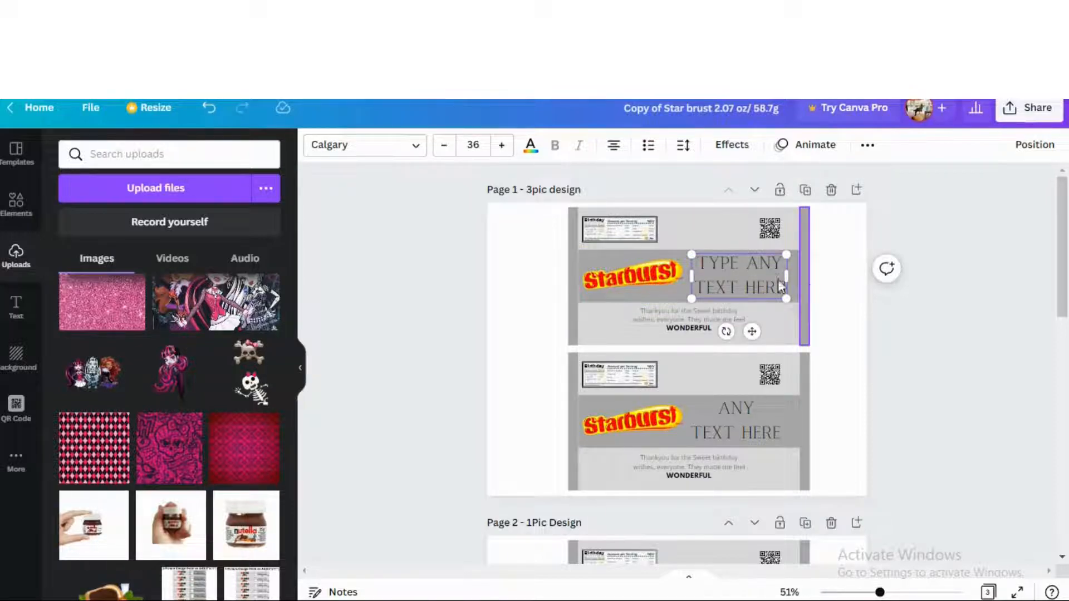
mouse_move(787, 298)
mouse_down()
mouse_move(730, 276)
mouse_move(868, 338)
mouse_move(778, 282)
mouse_move(786, 298)
mouse_up()
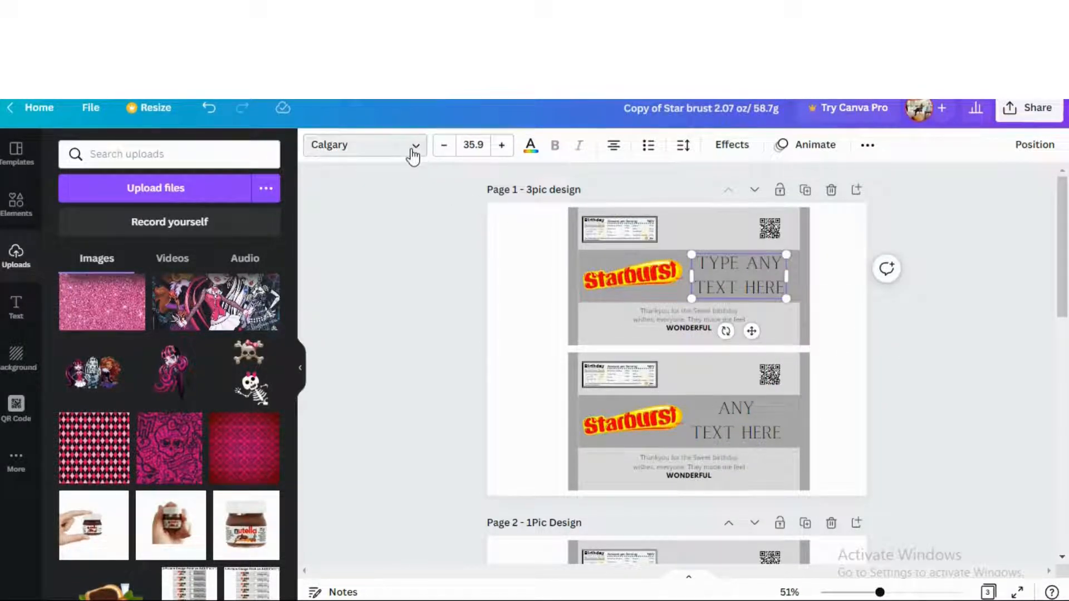
Try several fonts on the heading and settle on Agrandir Black
click(411, 148)
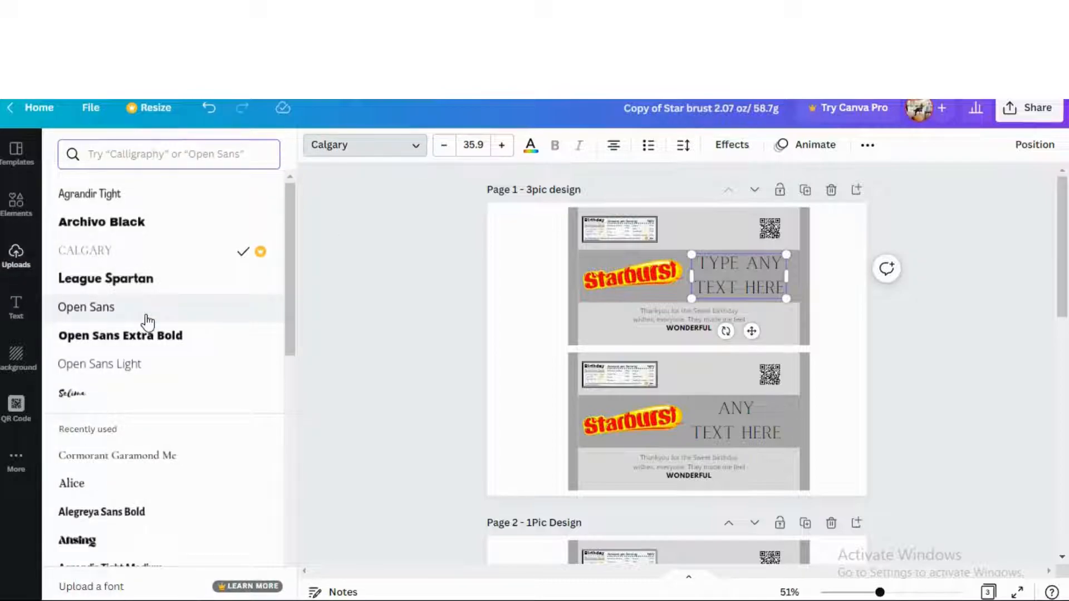
click(146, 317)
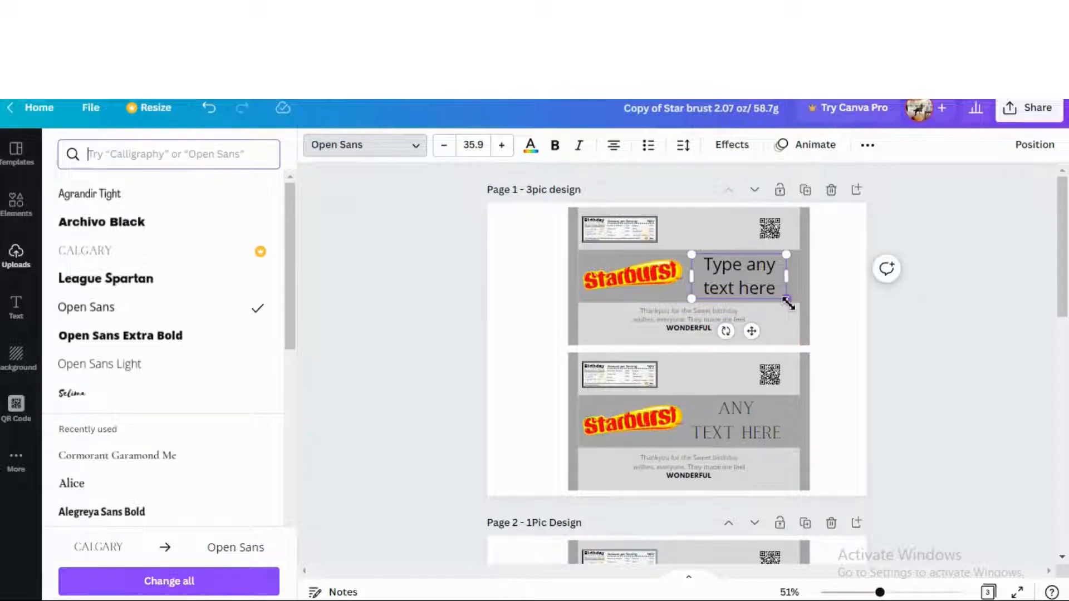
click(192, 363)
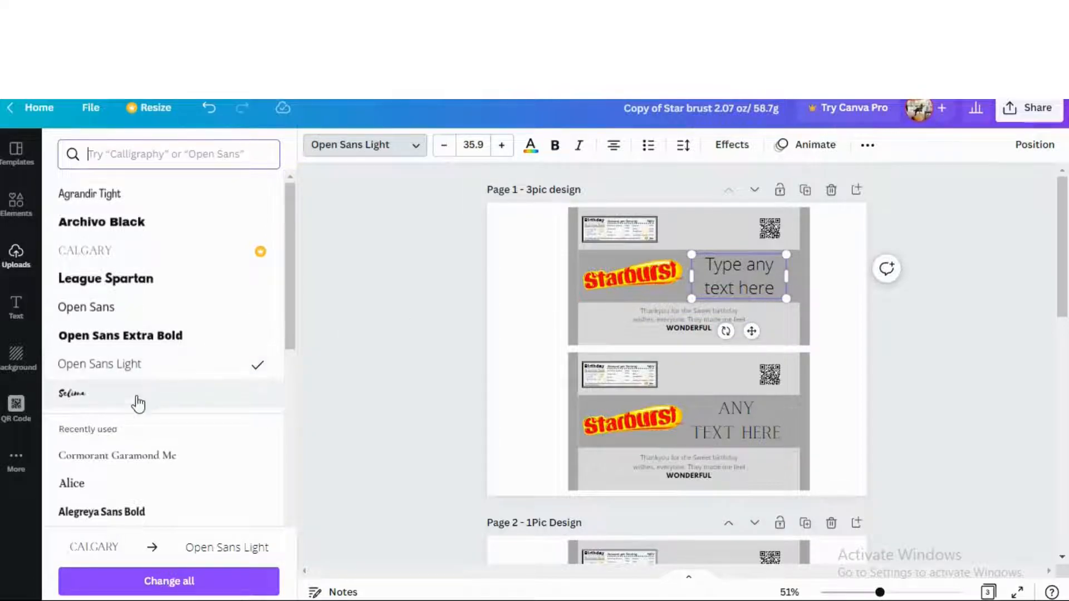
click(100, 405)
scroll(167, 395, down, 2)
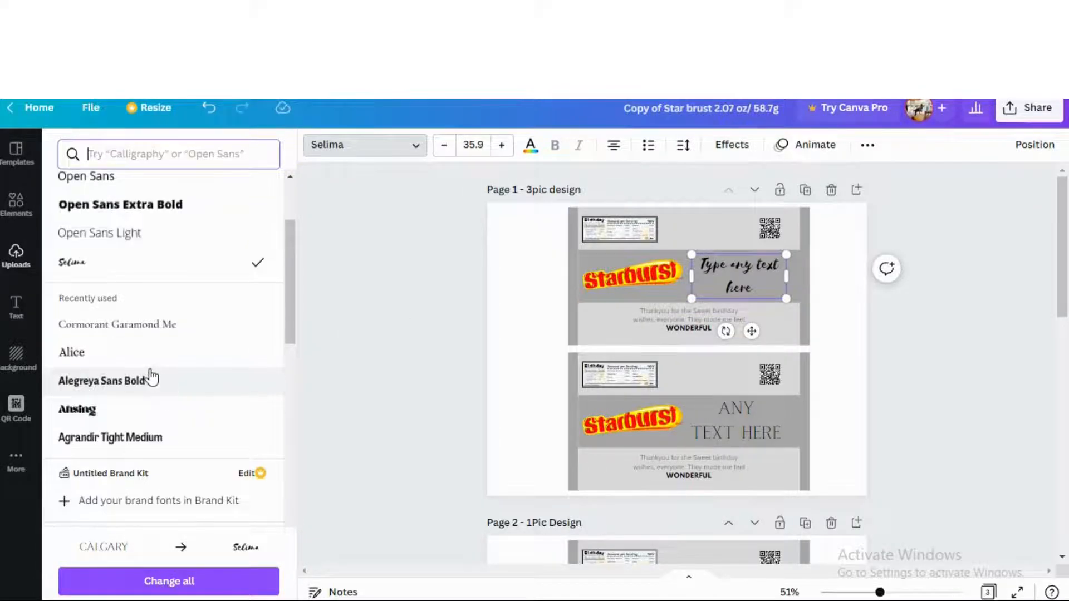
click(151, 380)
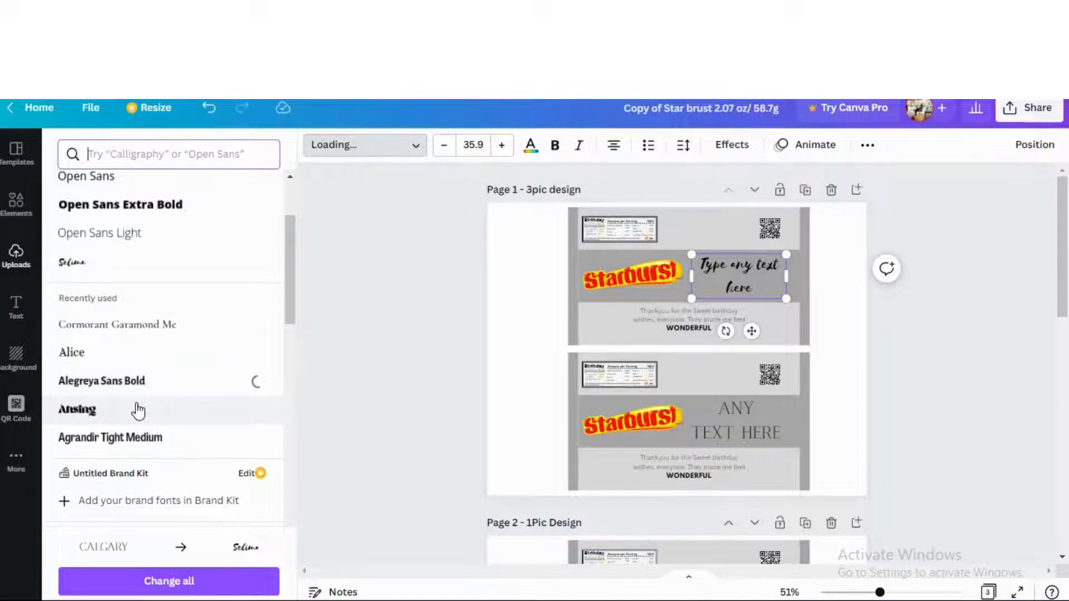
click(139, 411)
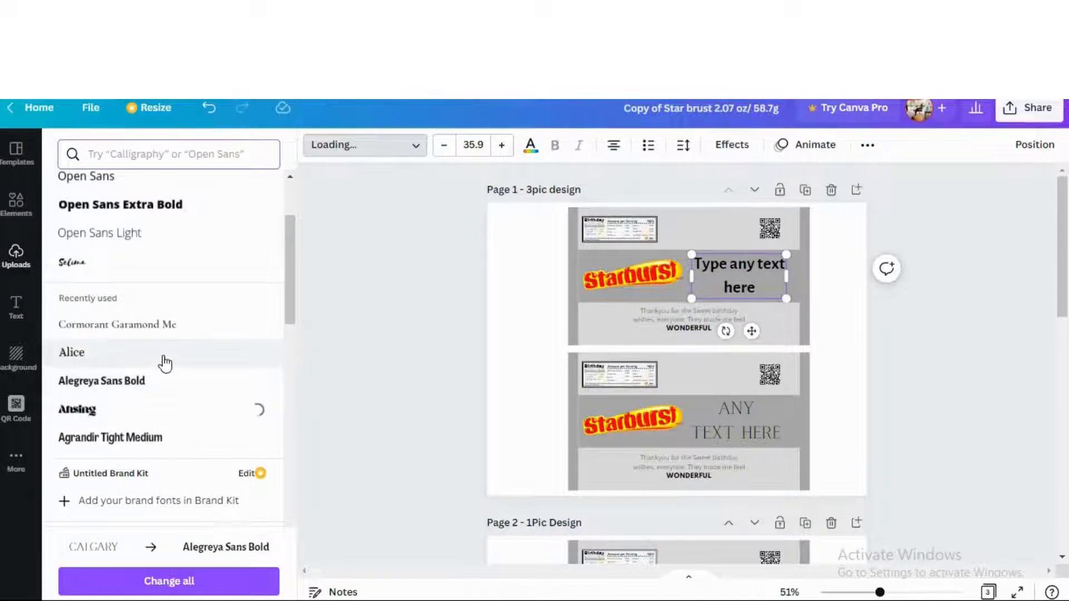
scroll(161, 364, down, 2)
click(135, 308)
scroll(162, 382, down, 2)
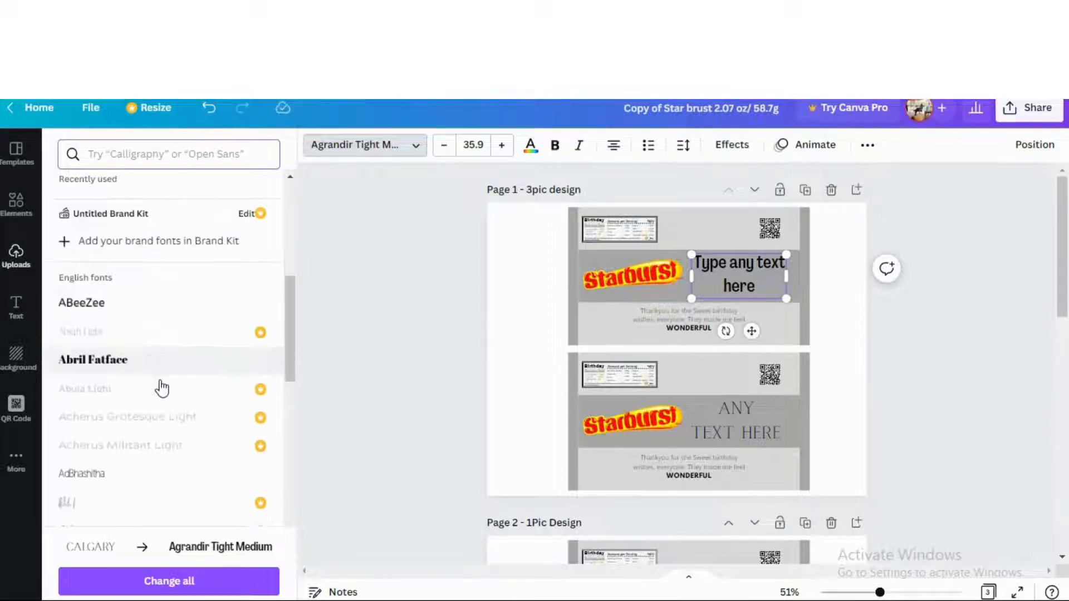
click(152, 370)
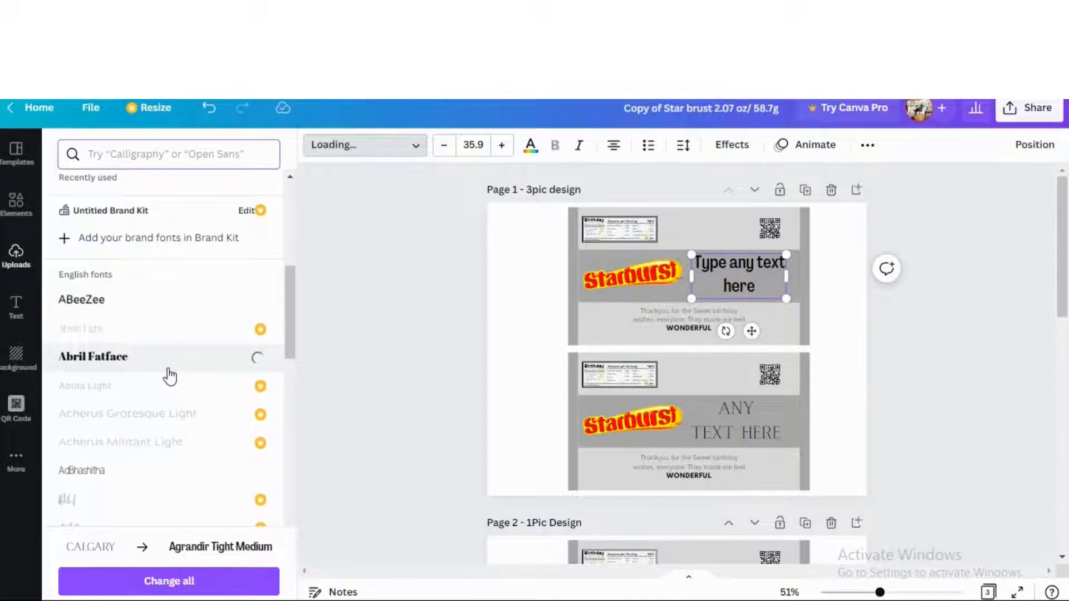
scroll(167, 376, down, 2)
click(119, 450)
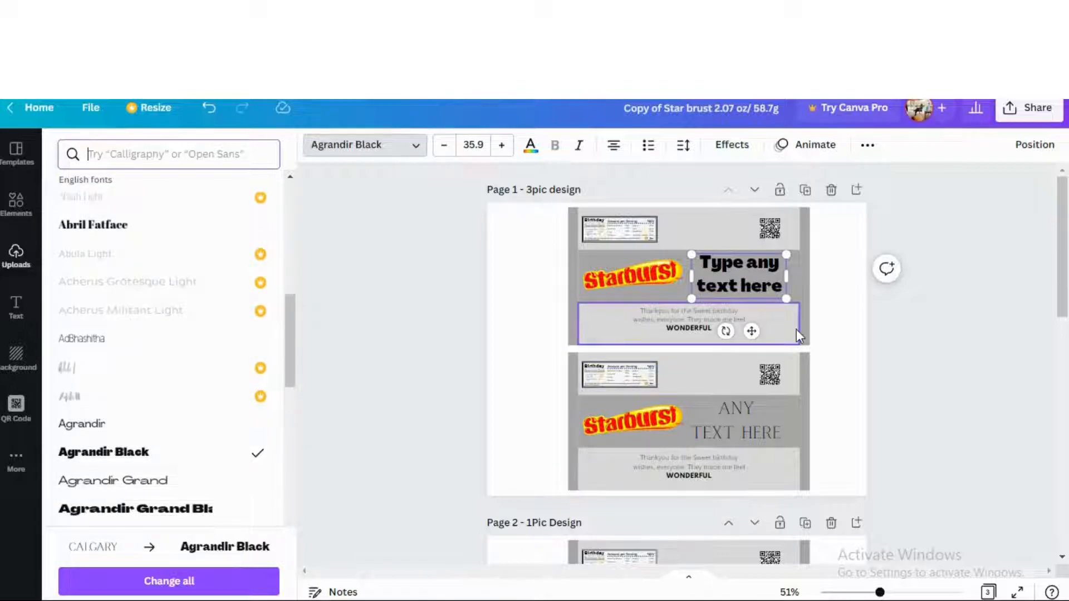
click(822, 320)
click(610, 321)
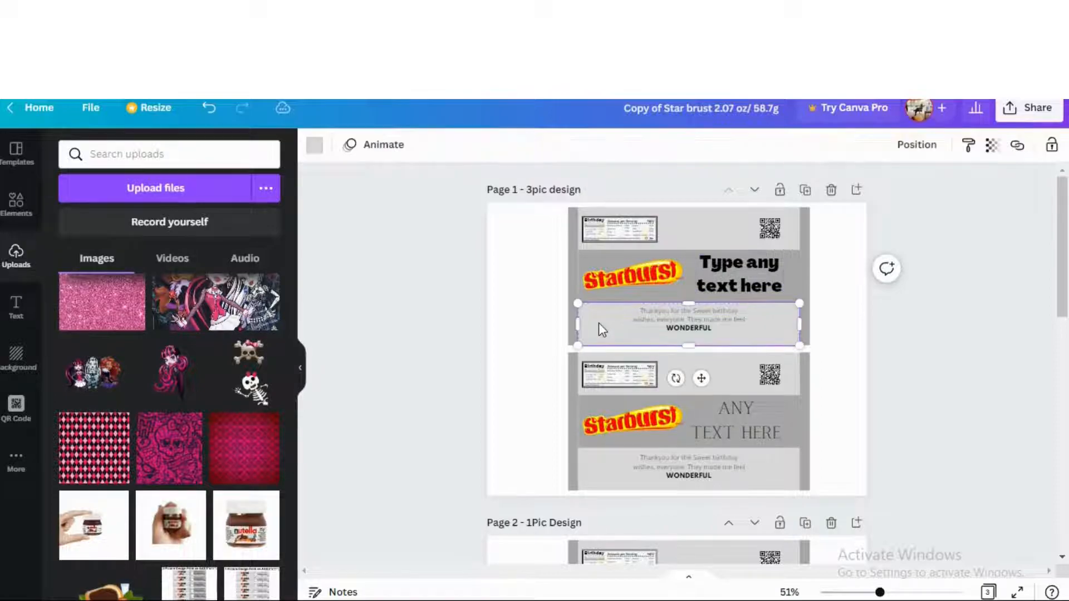
Colour the thank-you and top bands yellow, the edge strips dark orange, and the Starburst band orange
click(316, 146)
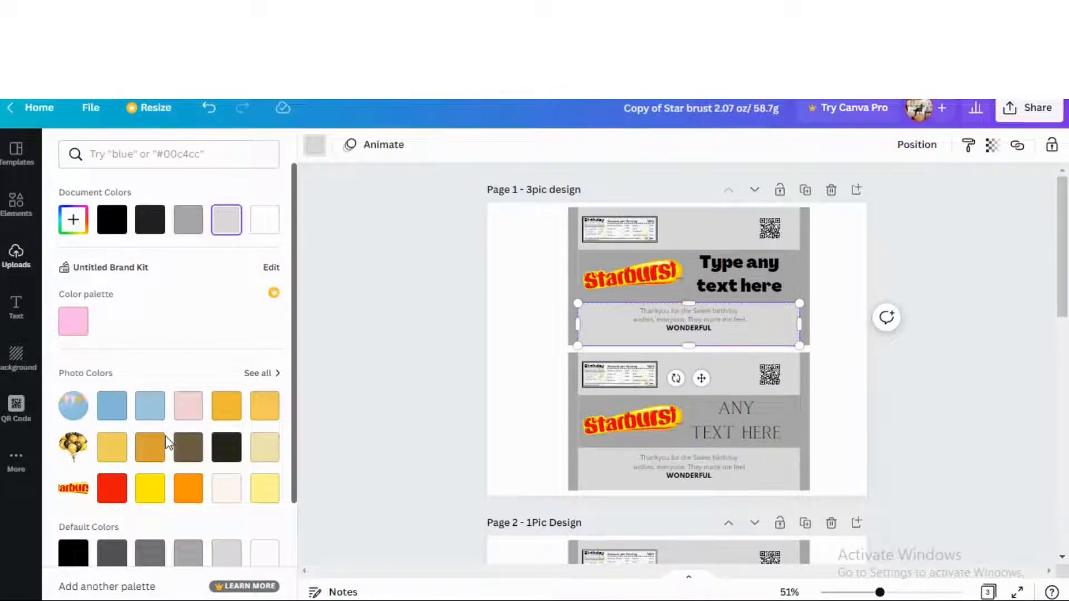
click(104, 455)
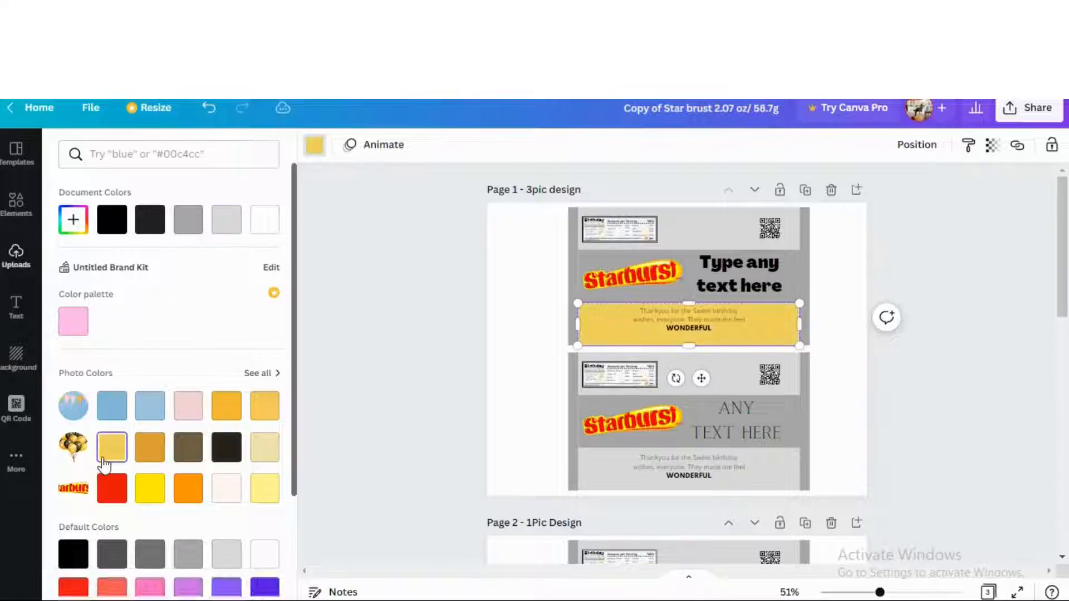
click(574, 279)
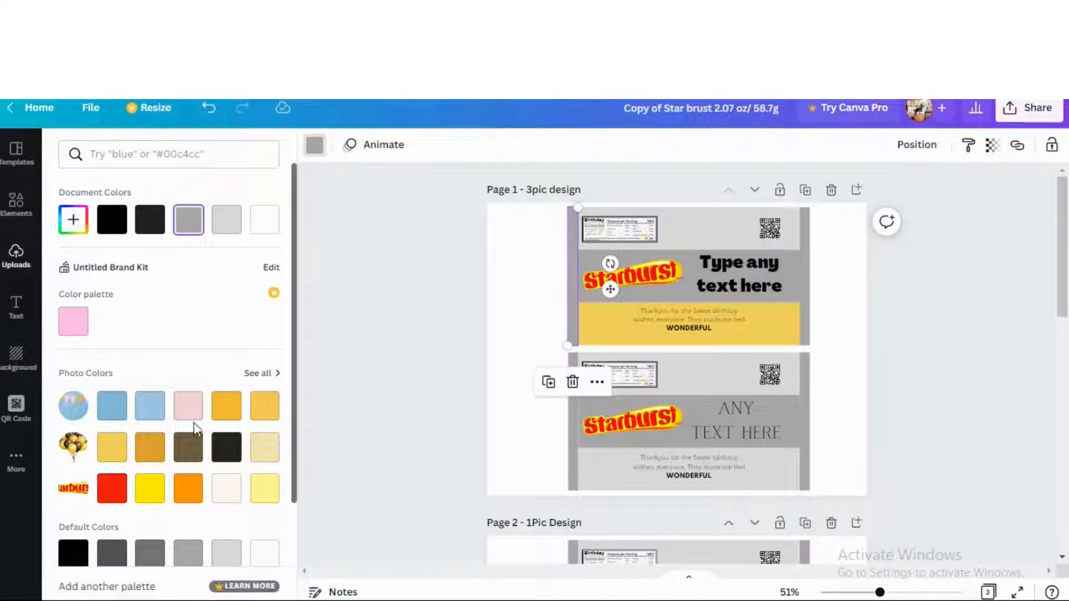
click(150, 447)
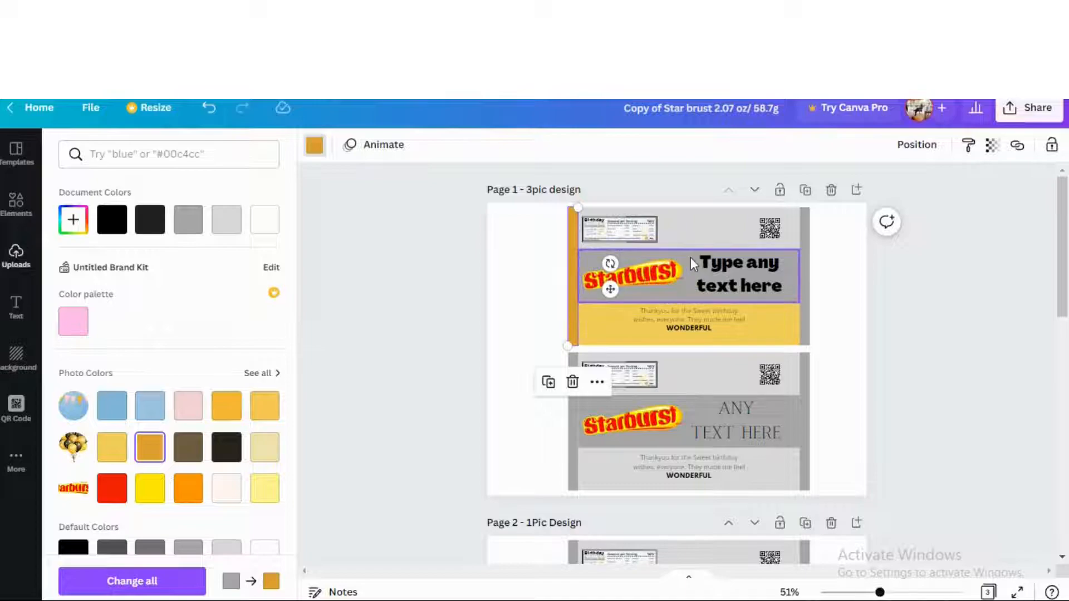
click(691, 257)
click(226, 405)
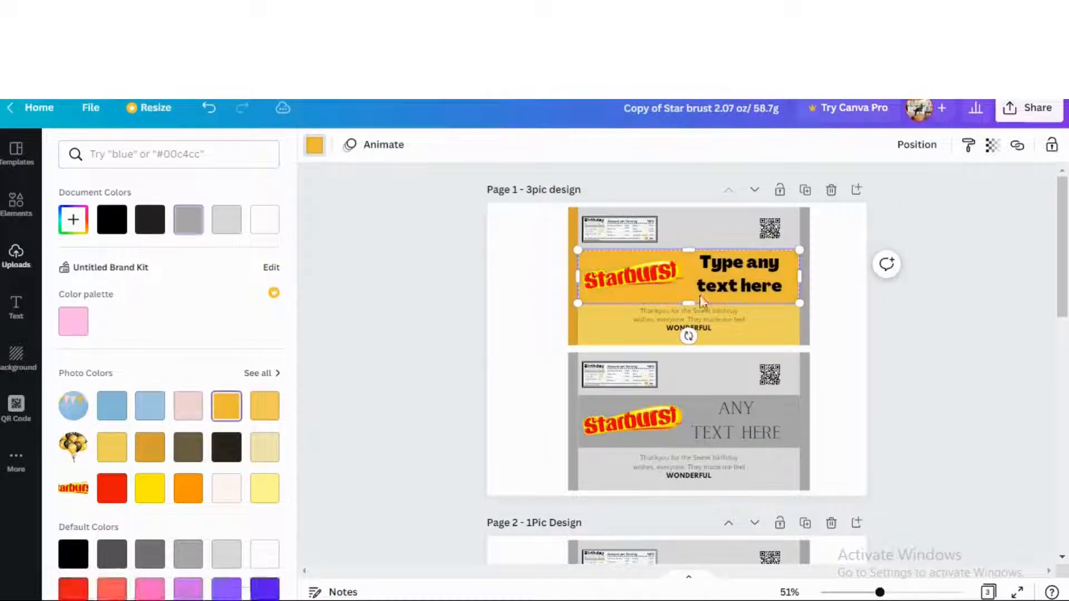
click(805, 272)
click(150, 447)
click(733, 232)
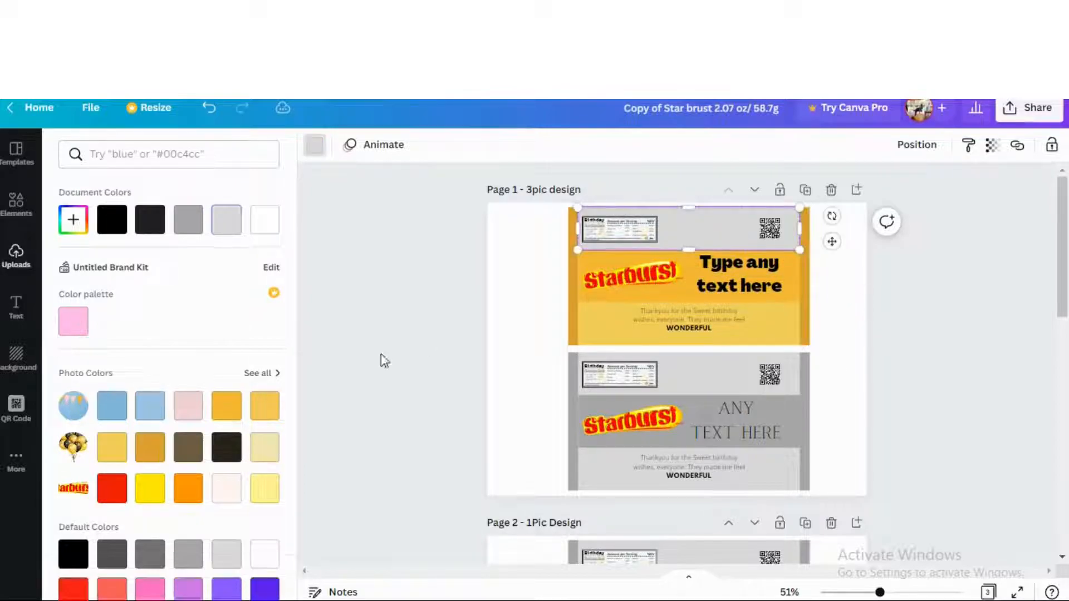
click(112, 447)
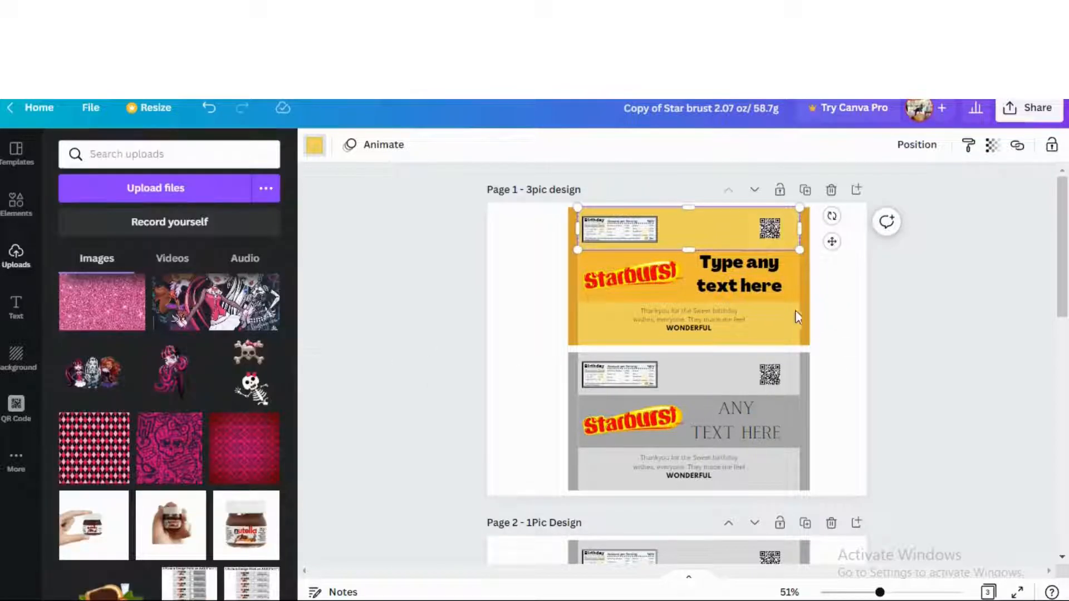
click(817, 284)
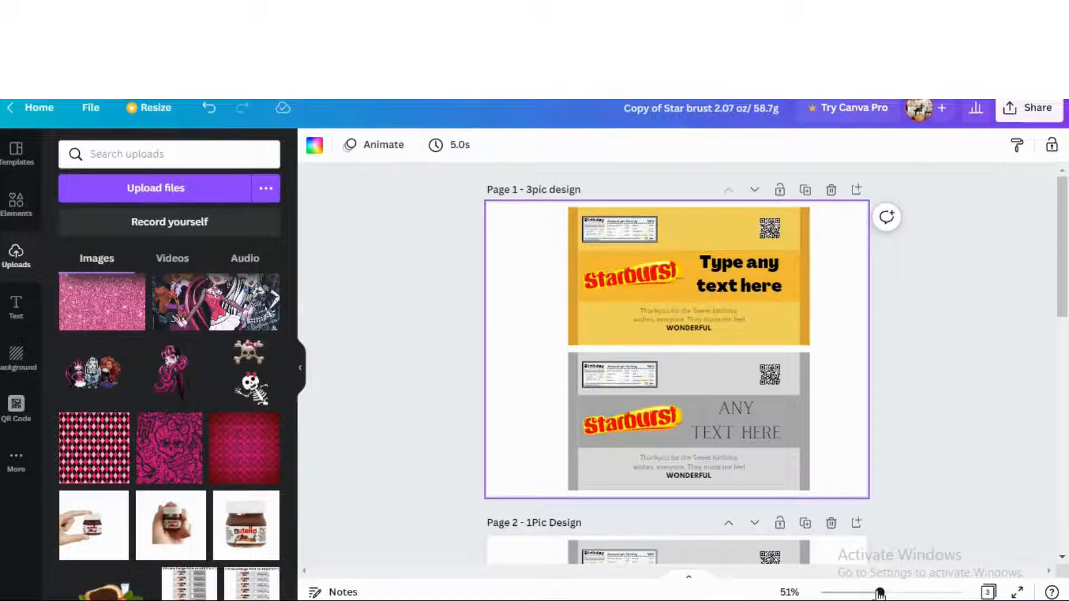
Zoom in on the wrappers and select the whole thank-you paragraph
drag(880, 593, 928, 593)
scroll(824, 465, up, 5)
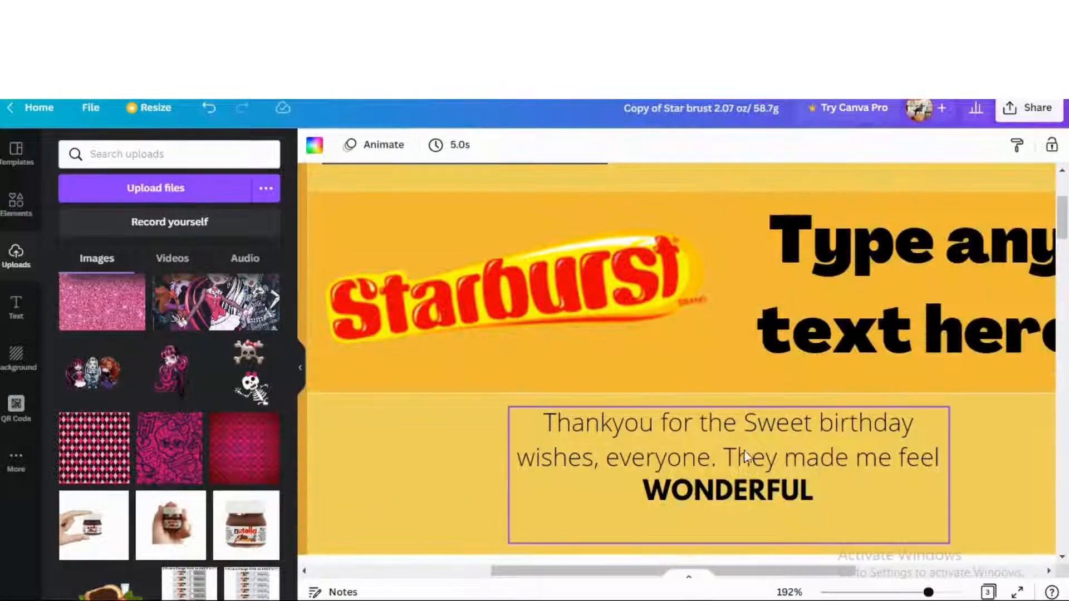
click(736, 455)
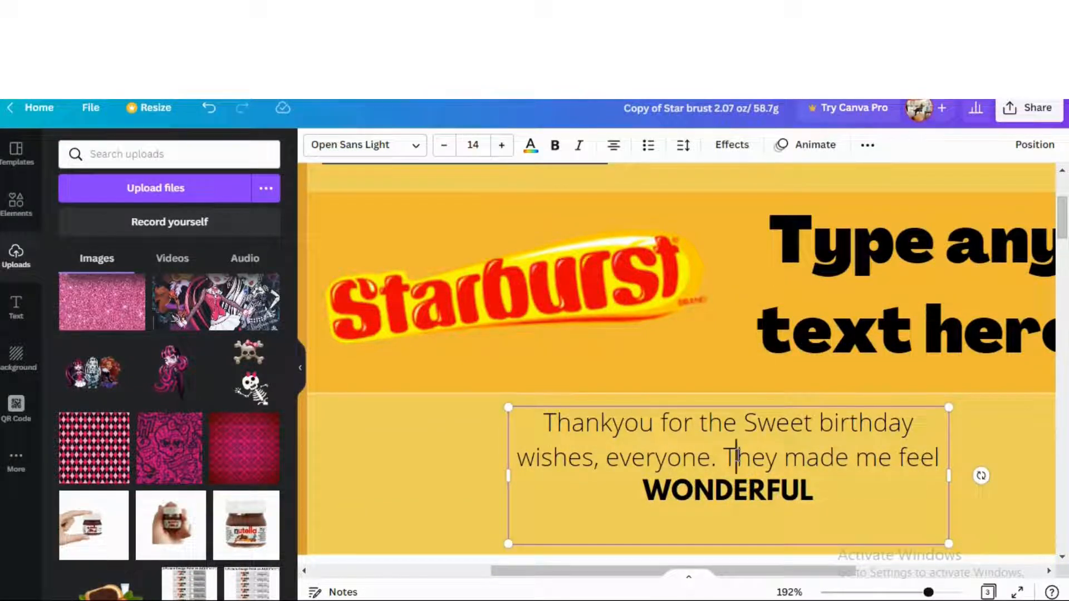
click(736, 454)
click(736, 456)
double_click(735, 455)
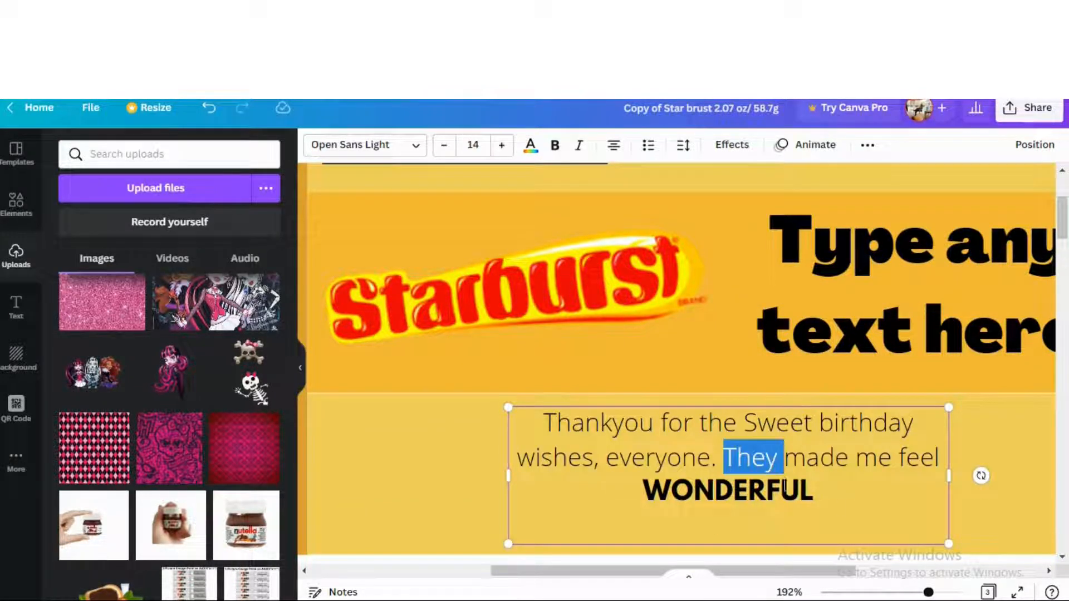
drag(829, 494, 548, 424)
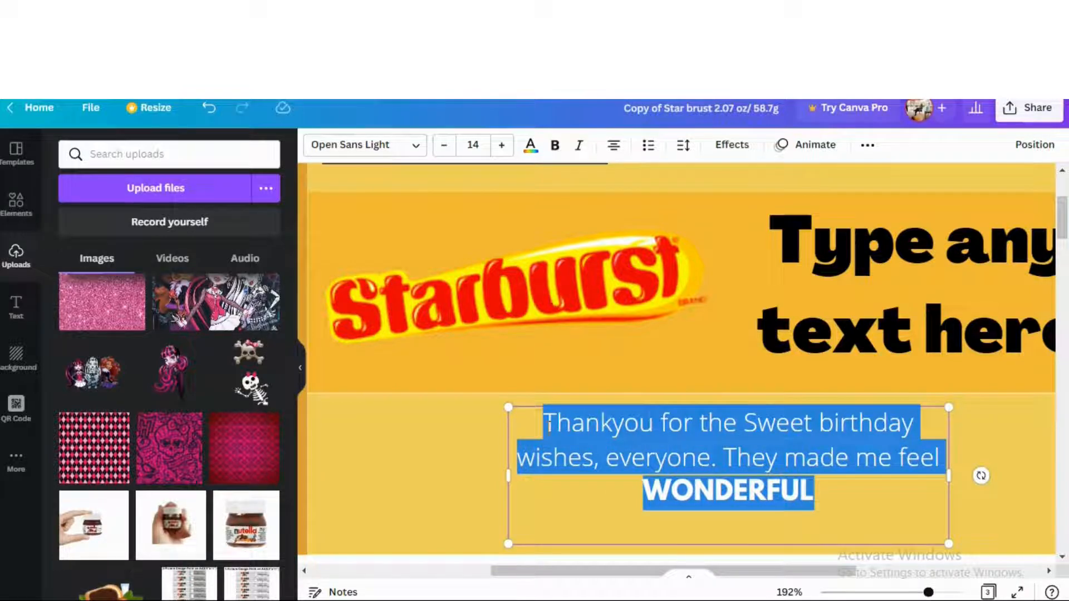
Type 'you can edit any message here or can change its font', then undo the edits
text(you can)
text( edit )
text(any)
text(e)
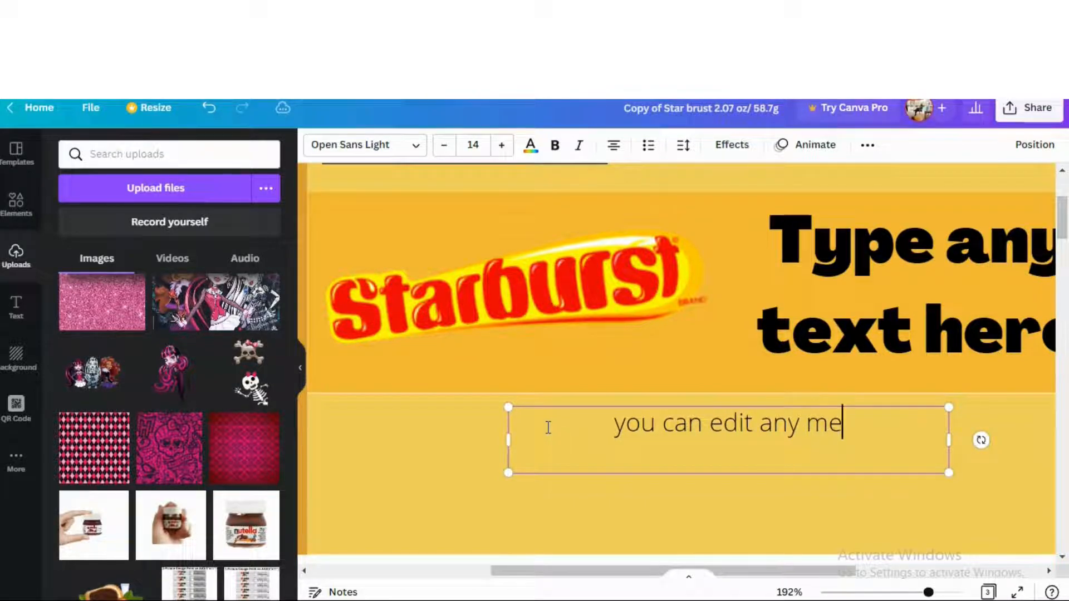
text(ssage)
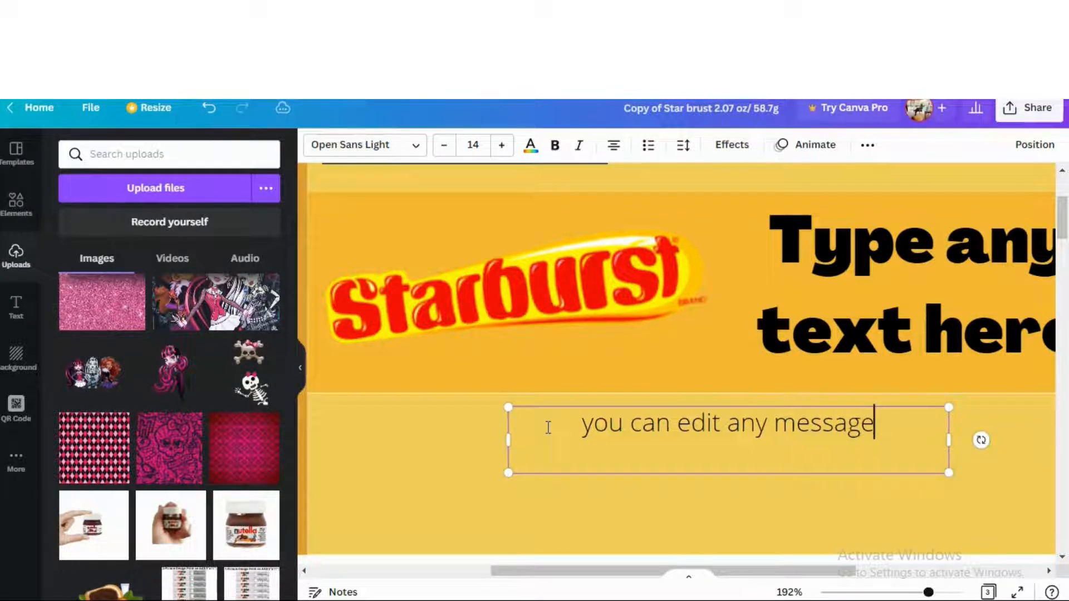
text( here or can )
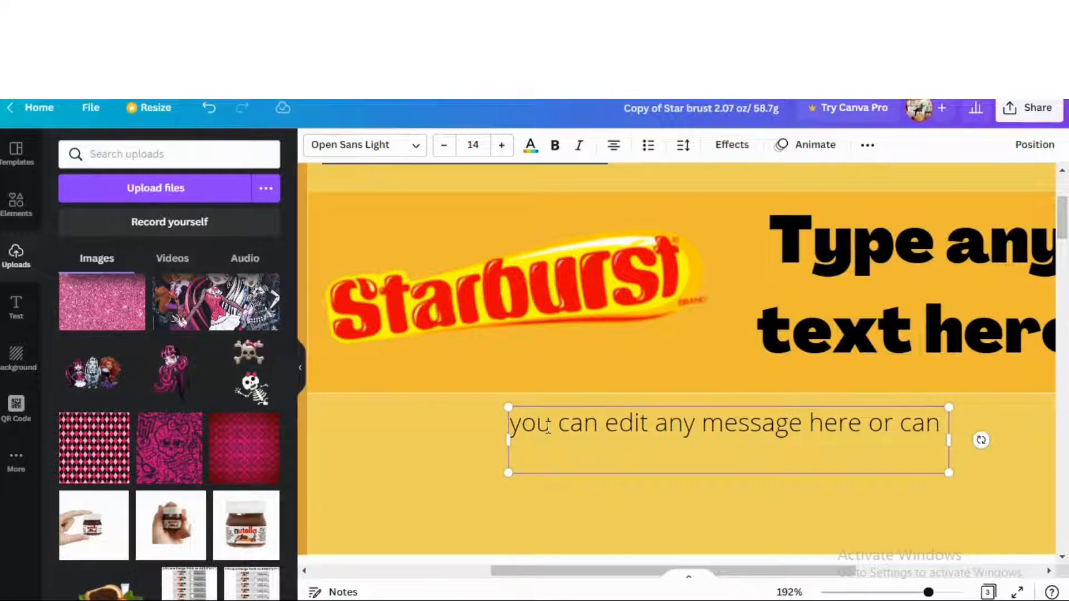
text(the)
key(BackSpace)
key(BackSpace)
key(BackSpace)
text(chan)
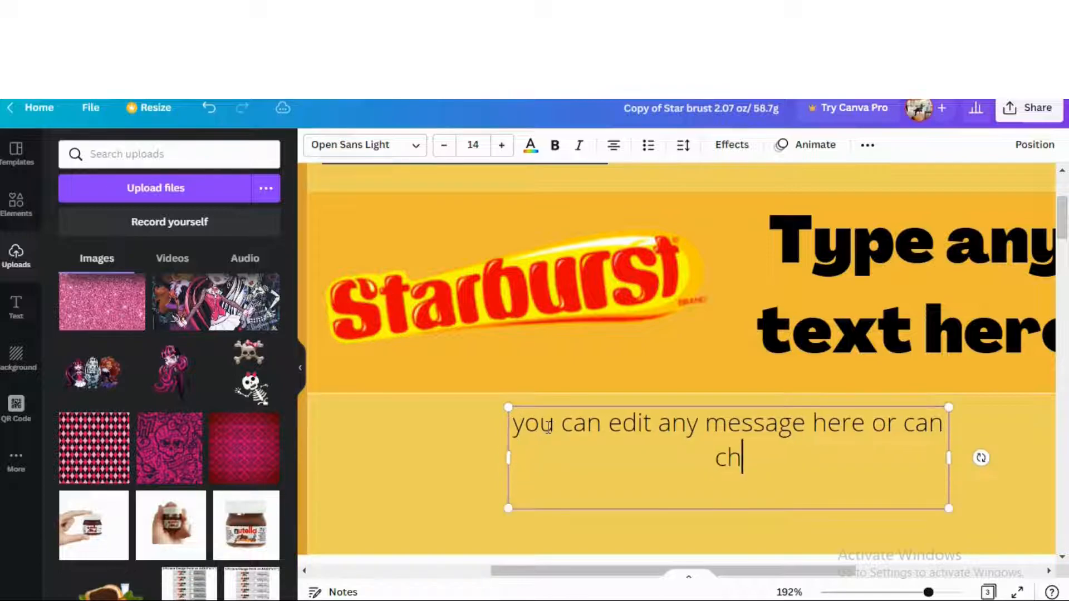
text(ge )
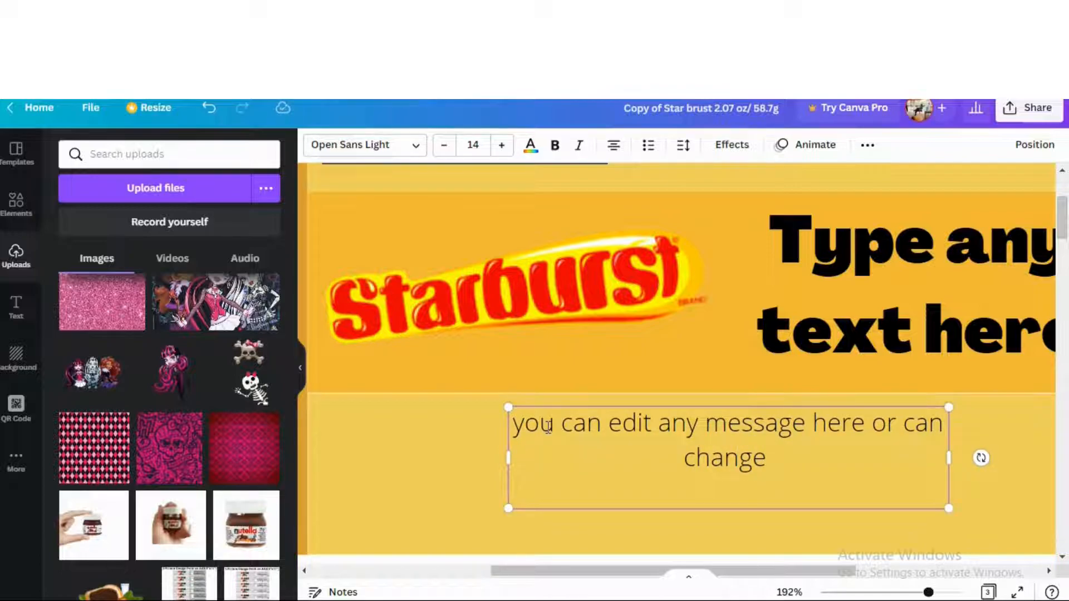
text(its fornt)
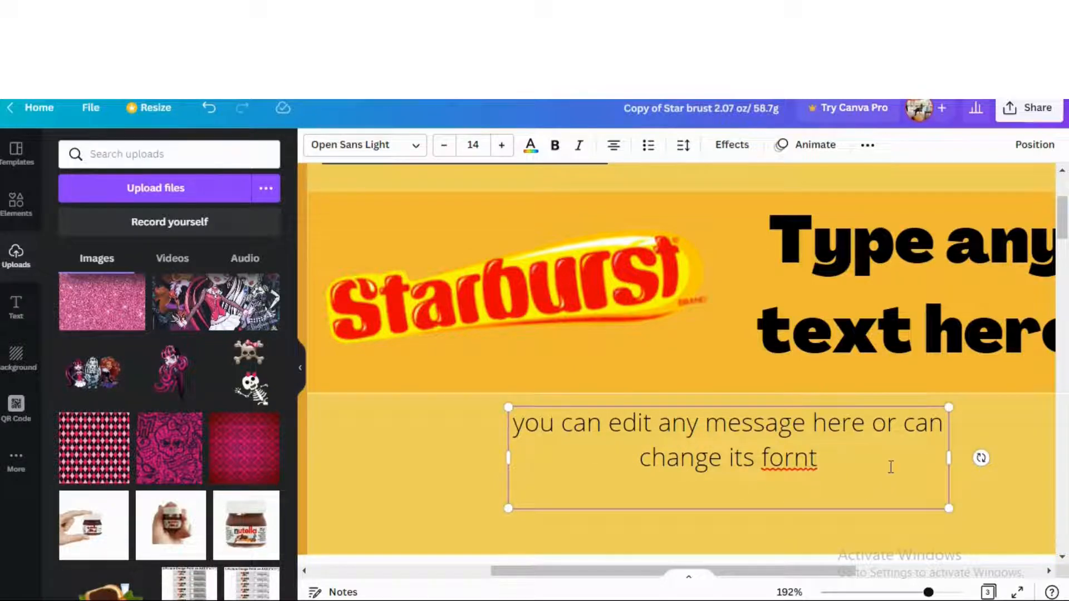
key(BackSpace)
key(BackSpace)
key(BackSpace)
key(BackSpace)
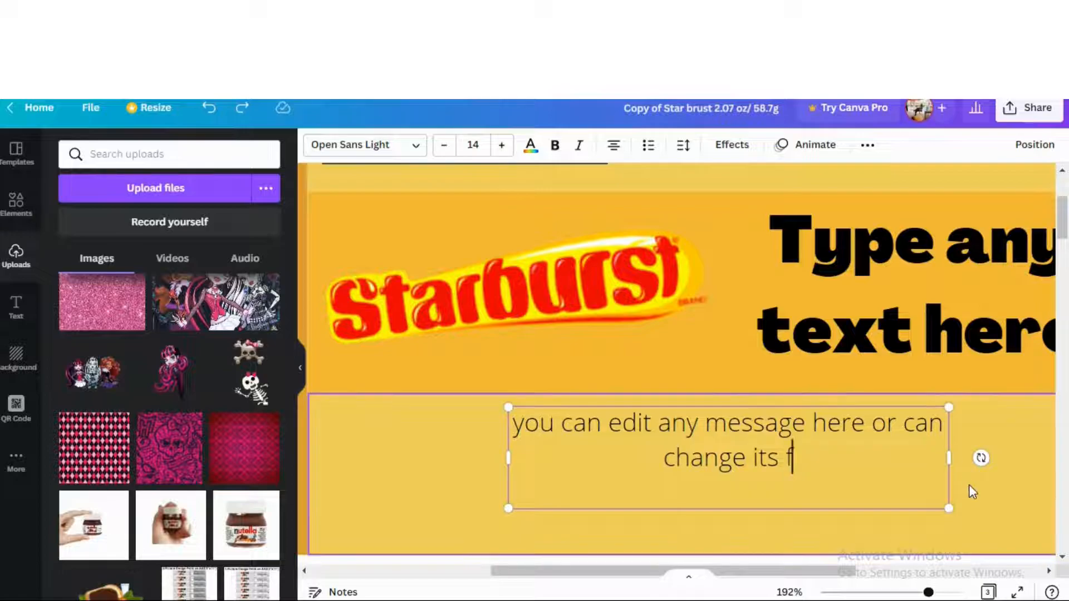
click(970, 487)
key(ctrl+z)
key(ctrl+z)
key(ctrl+z)
key(ctrl+z)
key(ctrl+z)
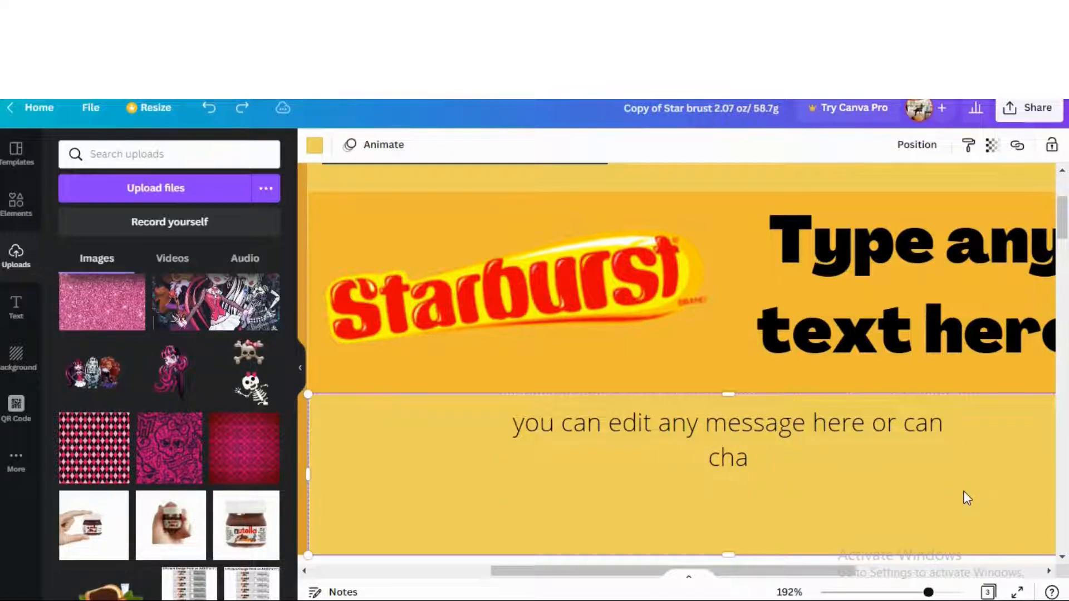
Make the grey strip at the wrapper top light yellow
click(736, 448)
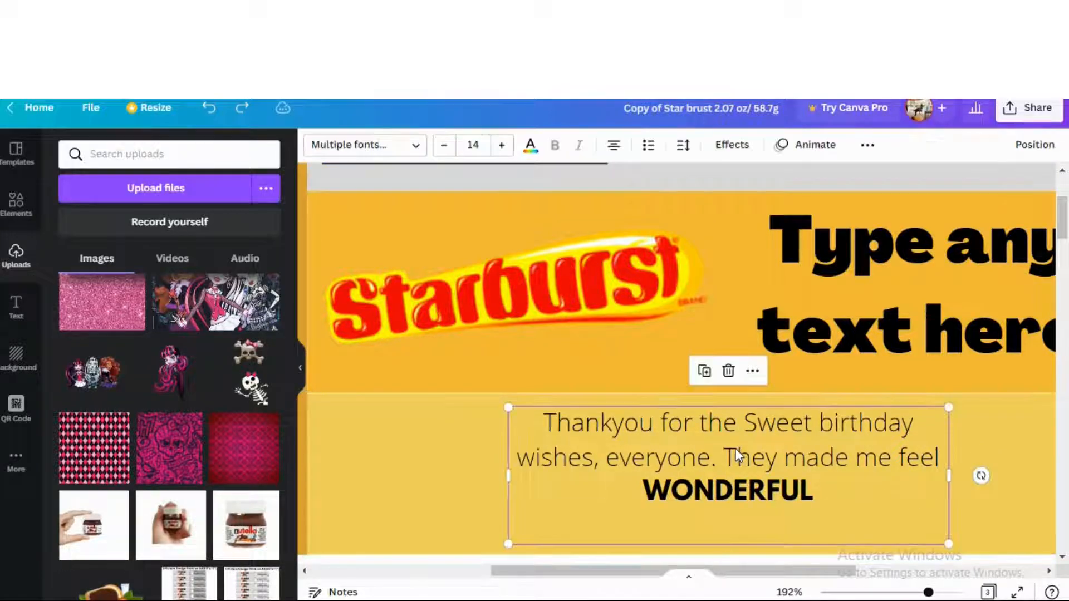
scroll(682, 437, down, 3)
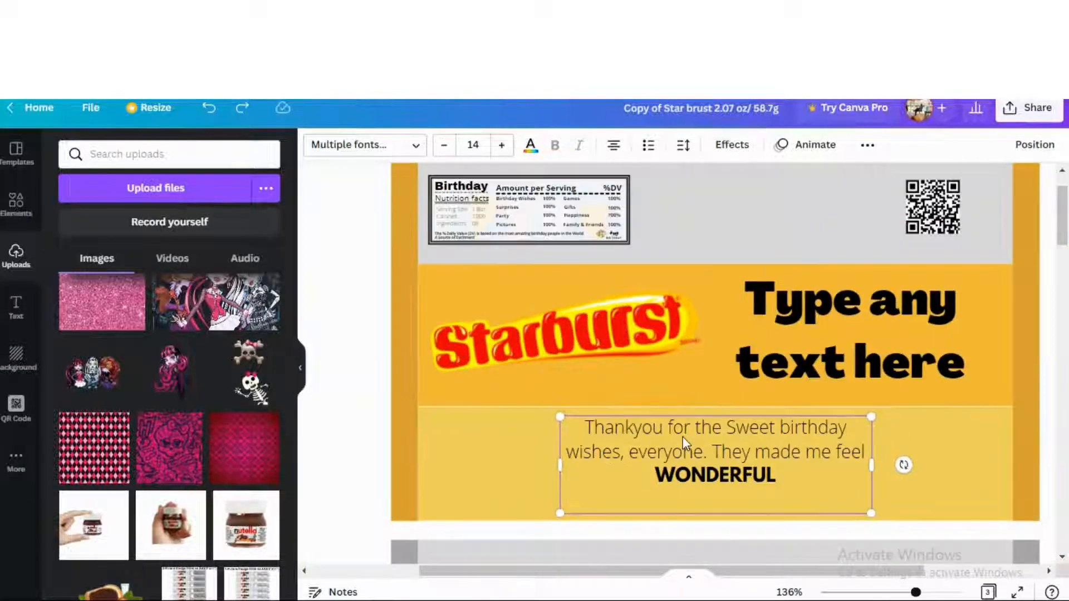
click(711, 205)
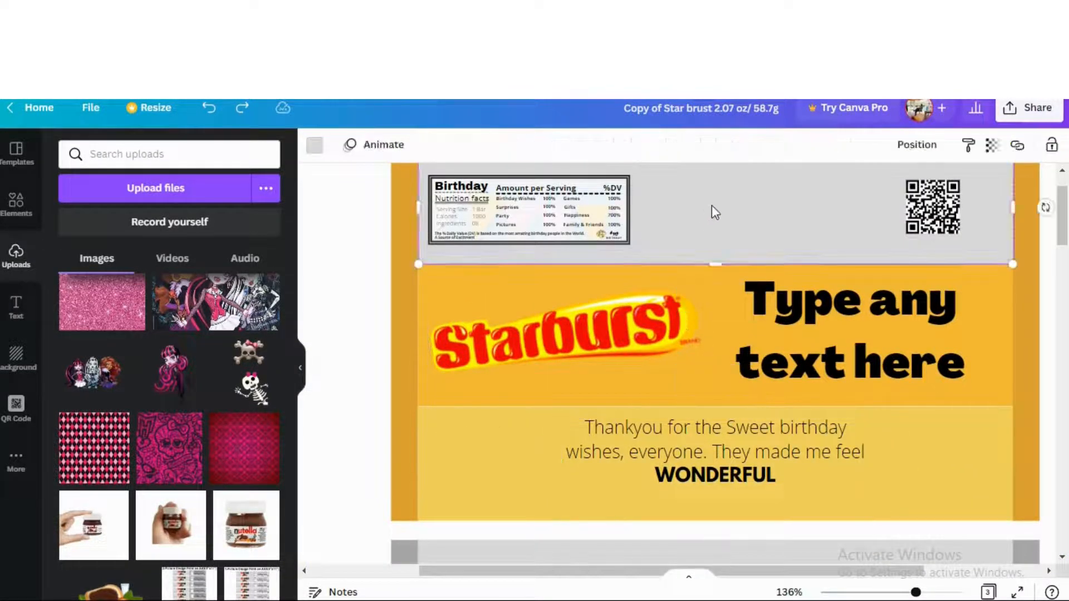
click(314, 145)
click(112, 257)
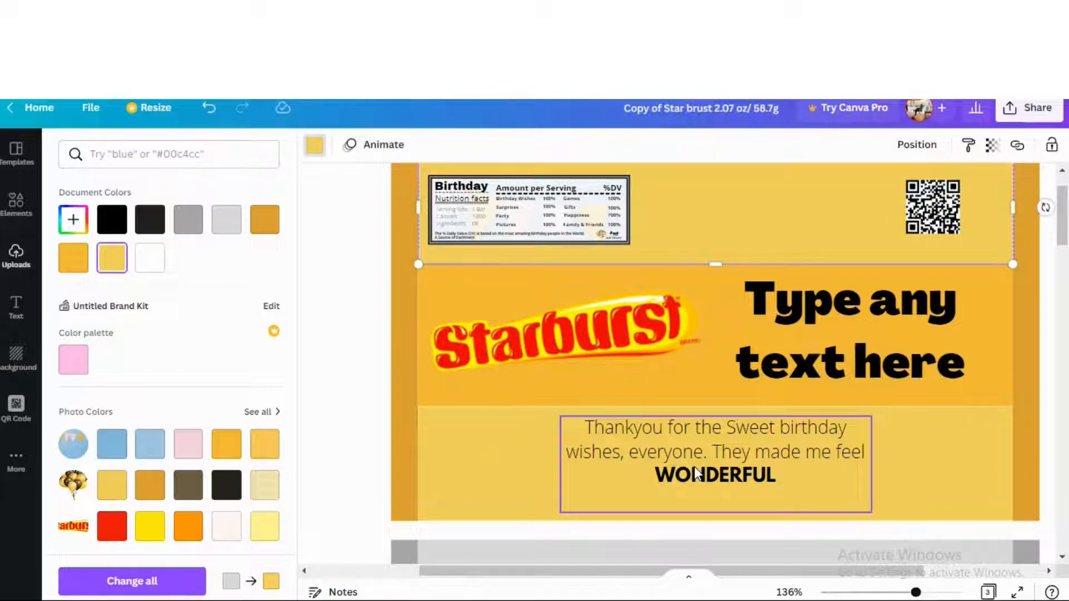
Try several fonts on the thank-you message and settle on Alegreya Sans Bold
click(694, 467)
click(423, 155)
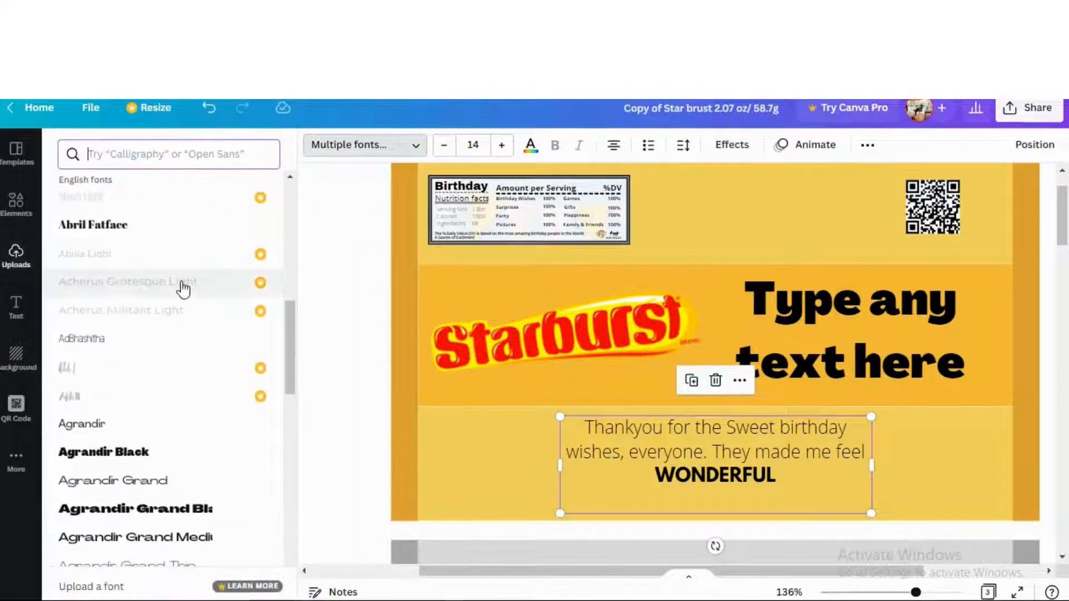
click(132, 230)
scroll(150, 401, down, 5)
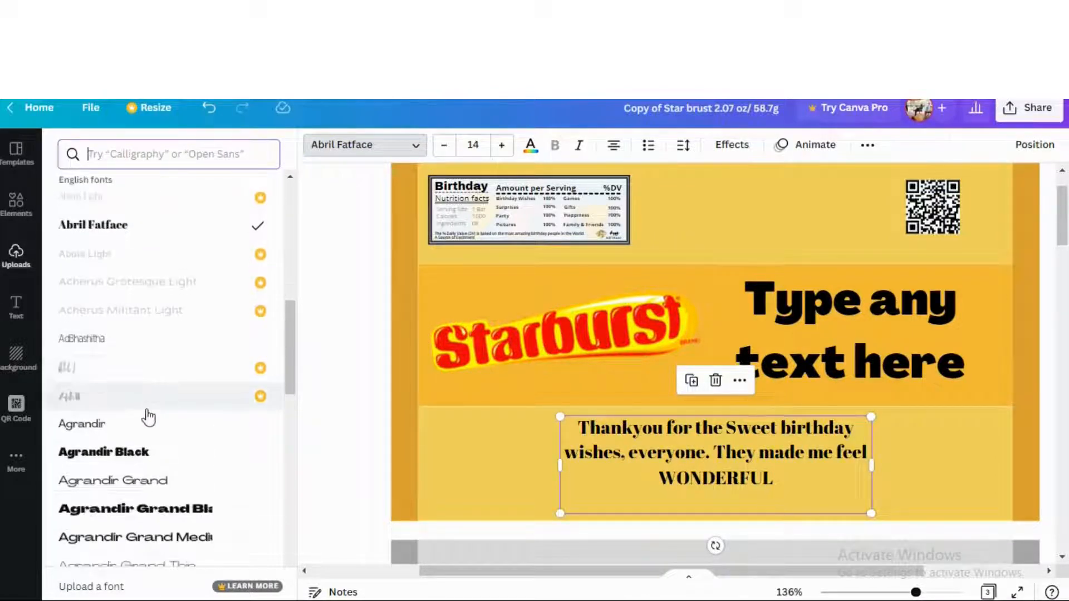
click(160, 422)
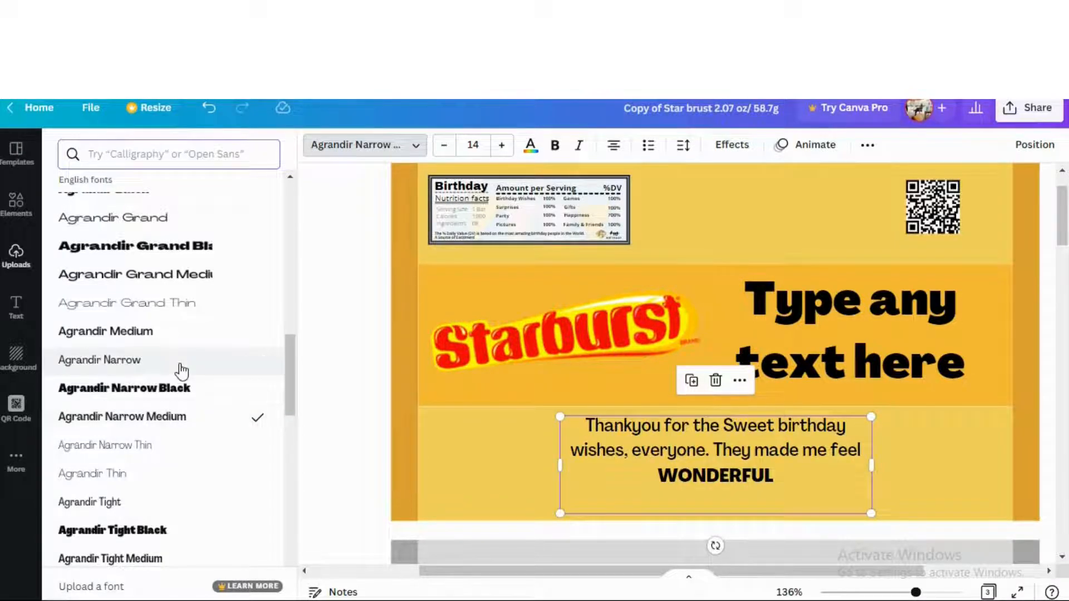
click(182, 368)
scroll(167, 412, down, 7)
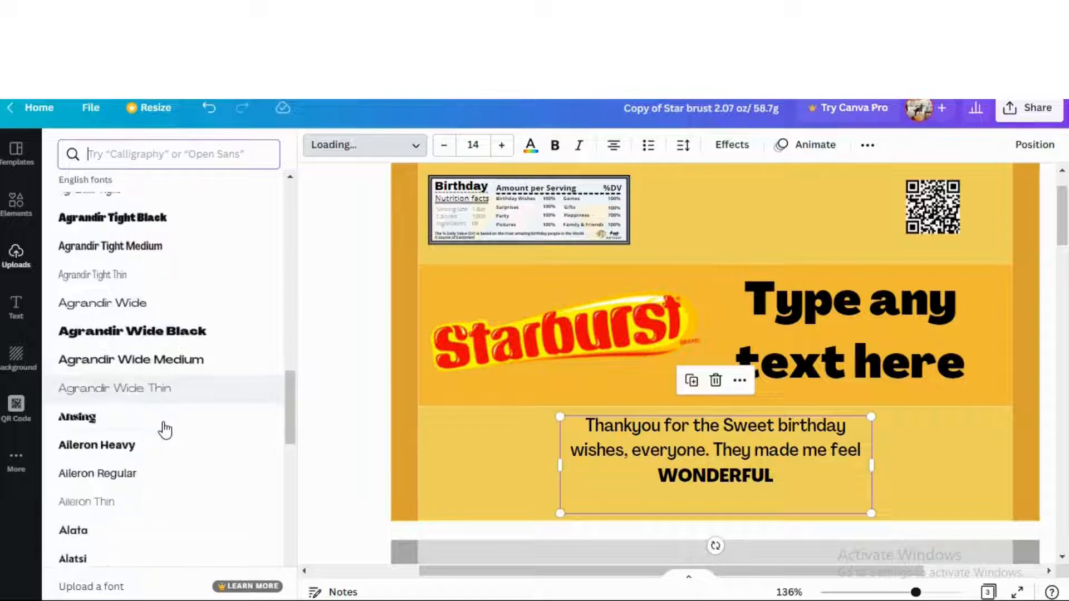
click(151, 316)
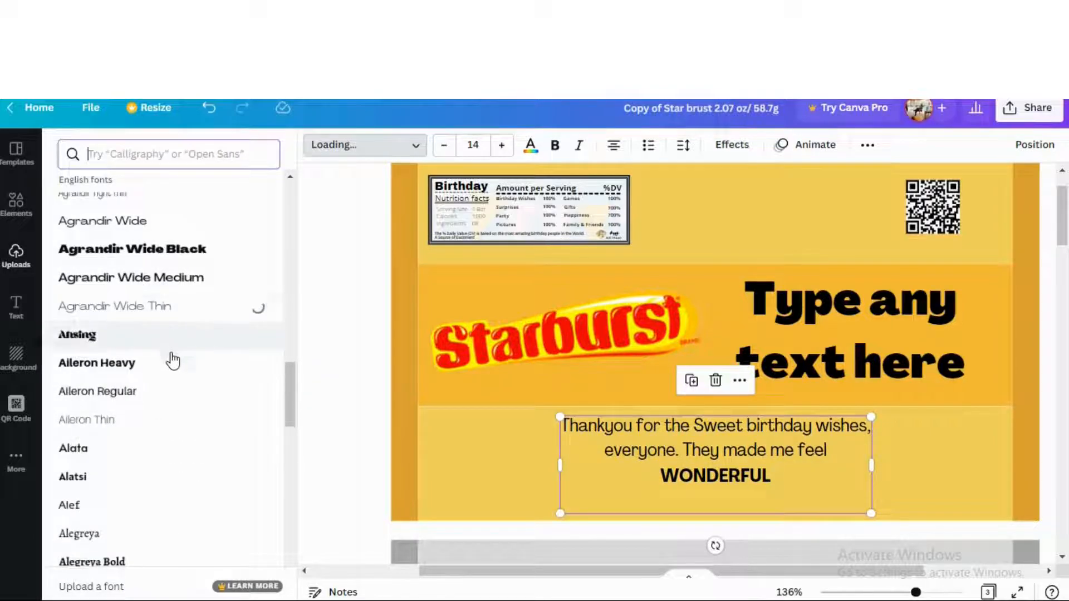
scroll(186, 410, down, 5)
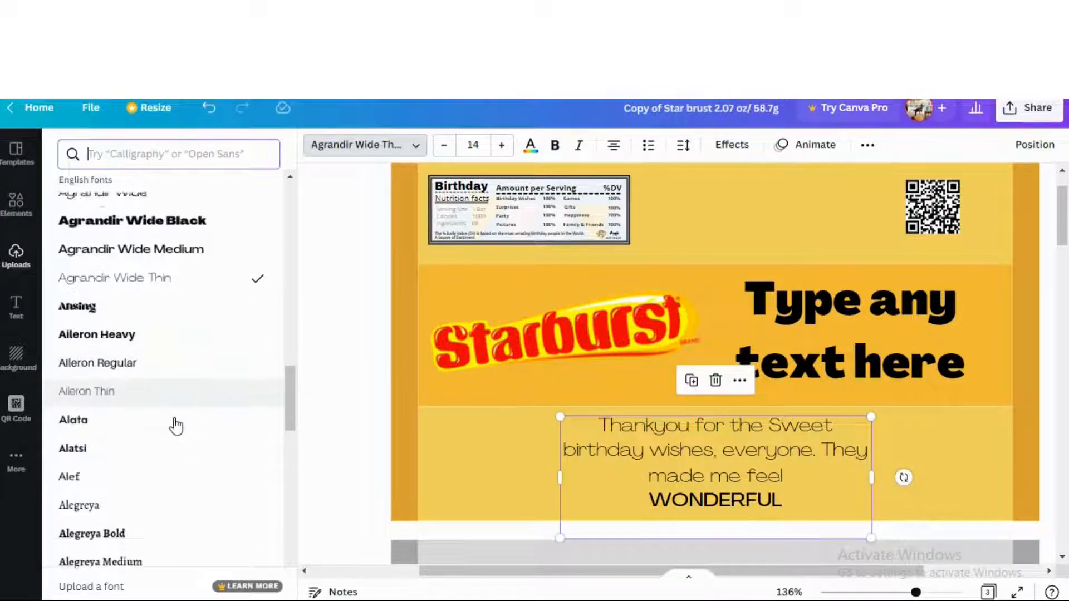
click(160, 387)
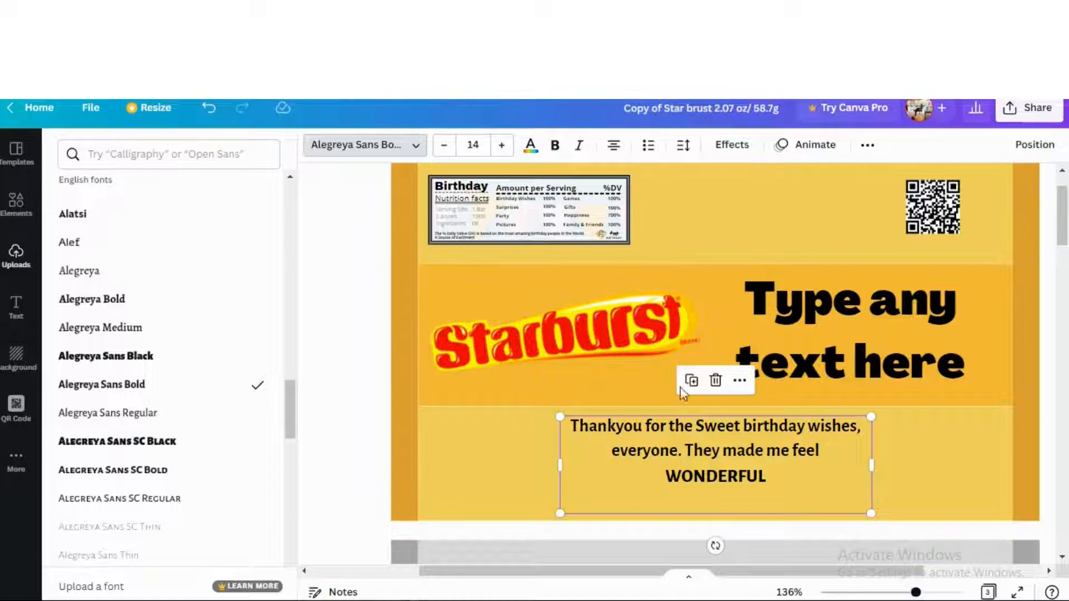
click(550, 203)
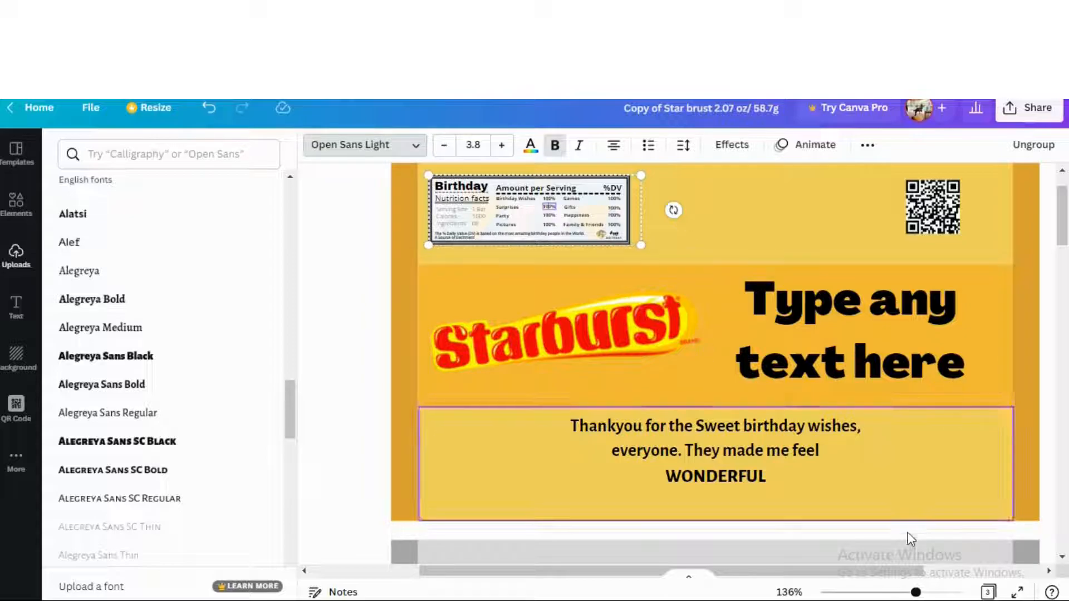
Zoom in and replace the label's Surprises row with 'Any other text'
drag(928, 595, 938, 592)
scroll(502, 462, up, 3)
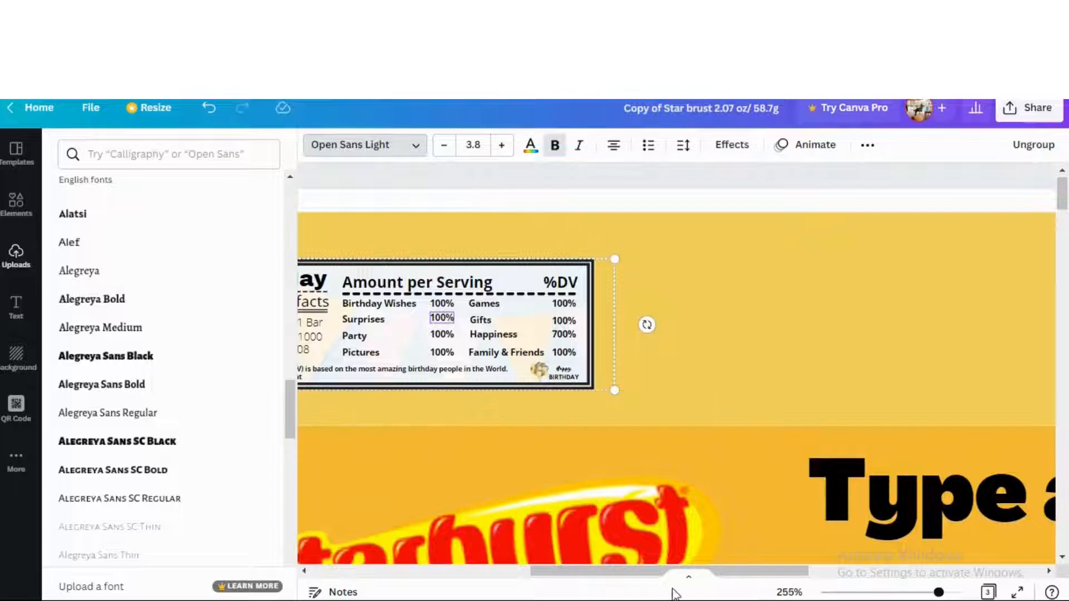
drag(651, 574, 604, 567)
click(603, 566)
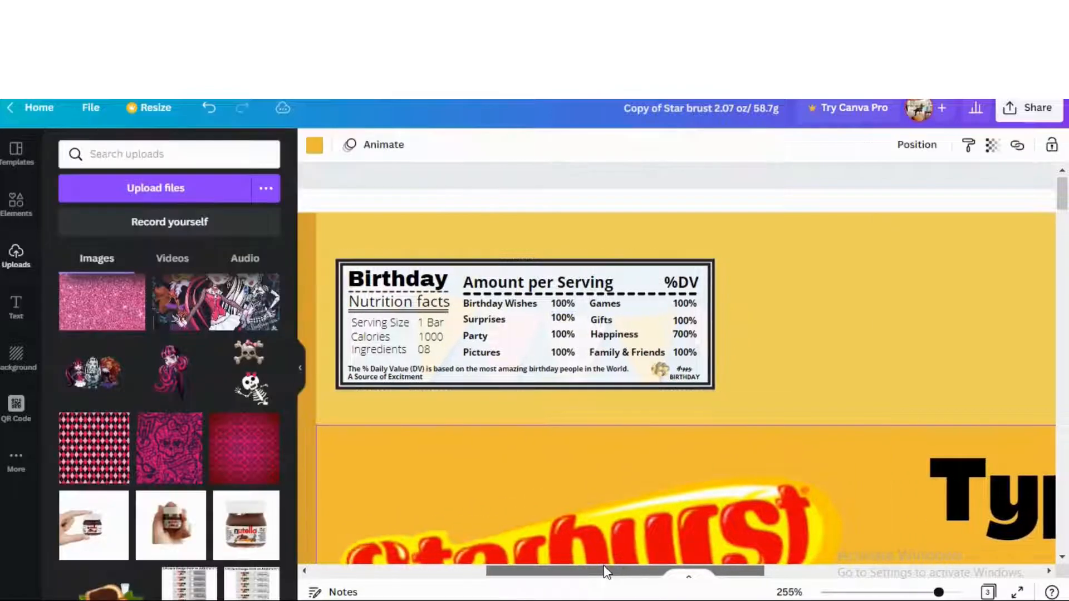
click(561, 322)
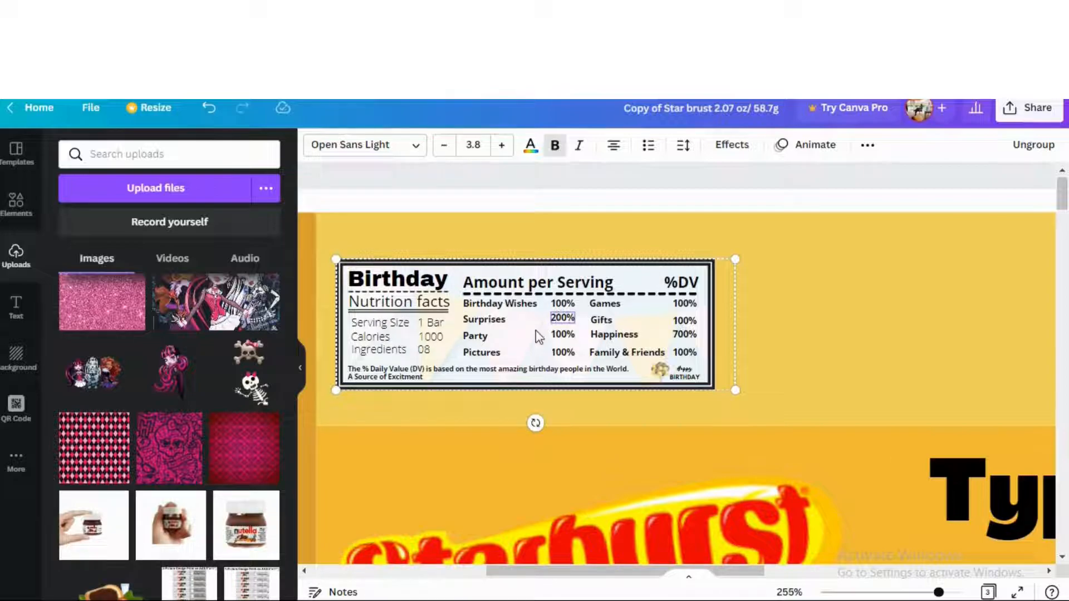
double_click(501, 319)
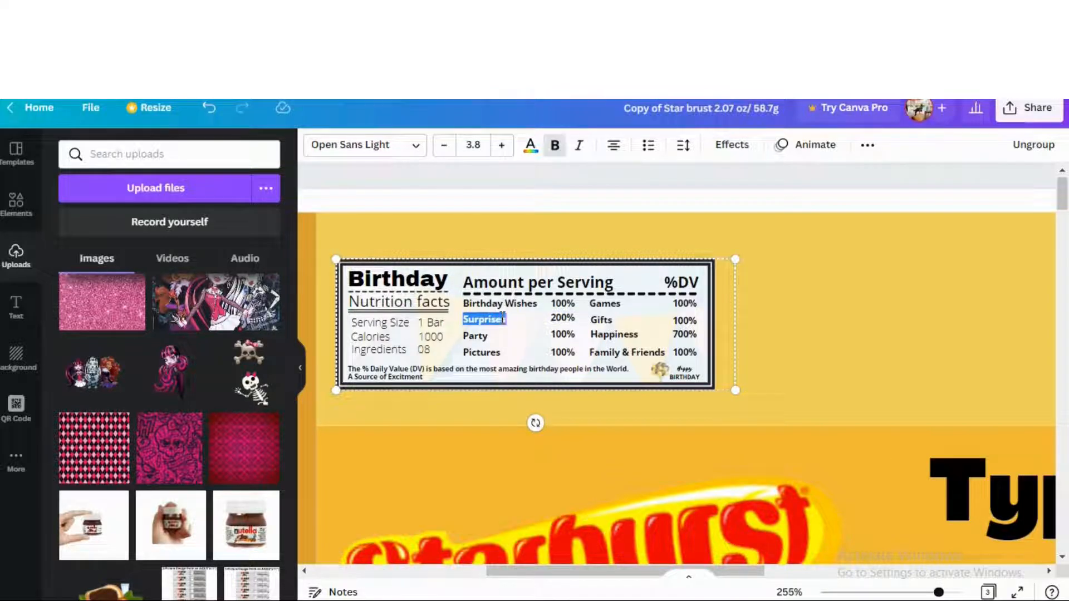
text(any)
key(BackSpace)
key(BackSpace)
text(Any other)
key(Return)
text(text)
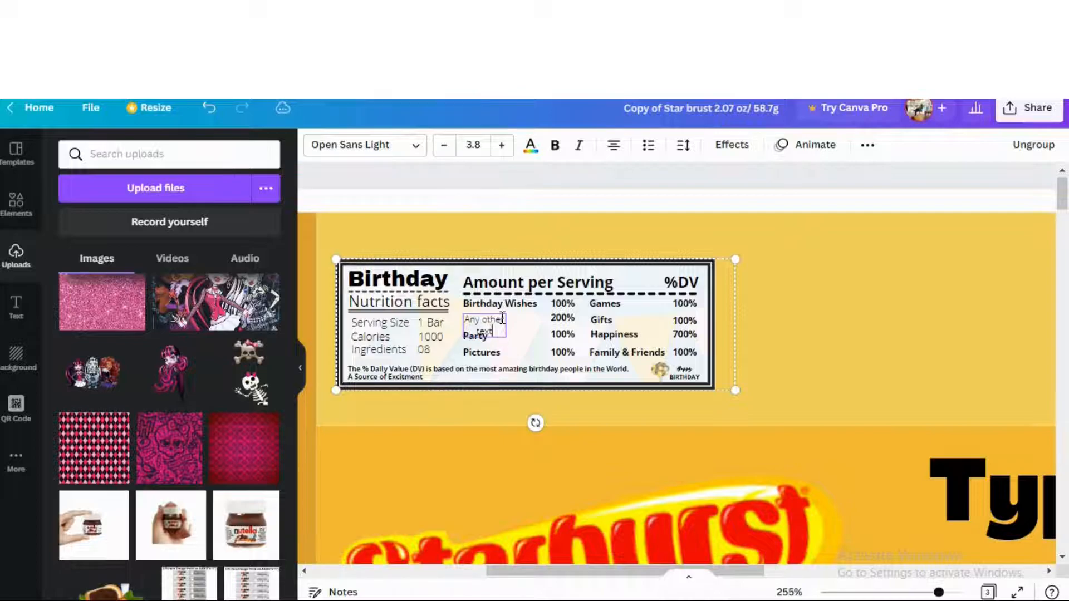
Ungroup the label, then make 'Any other text' wider, bold, left-aligned and aligned with the rows
click(1034, 146)
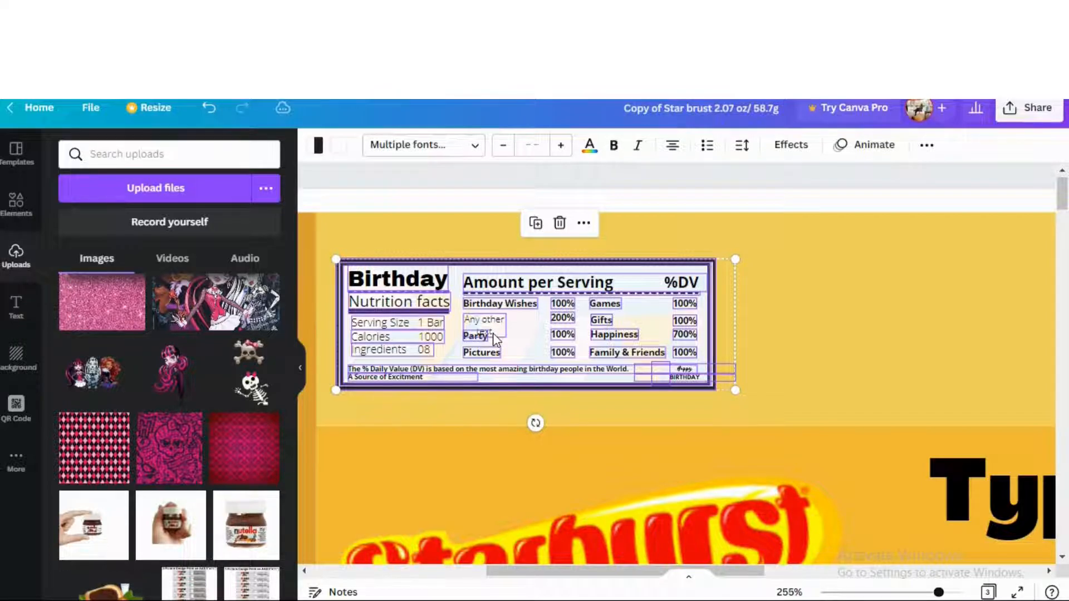
key(Escape)
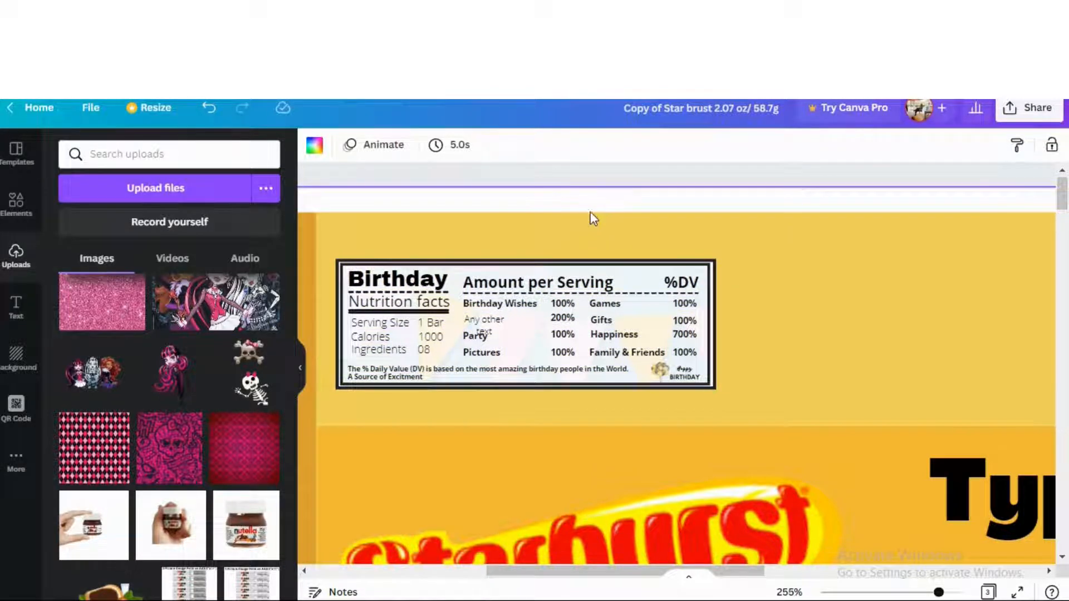
click(495, 326)
drag(506, 327, 512, 358)
click(555, 145)
click(615, 147)
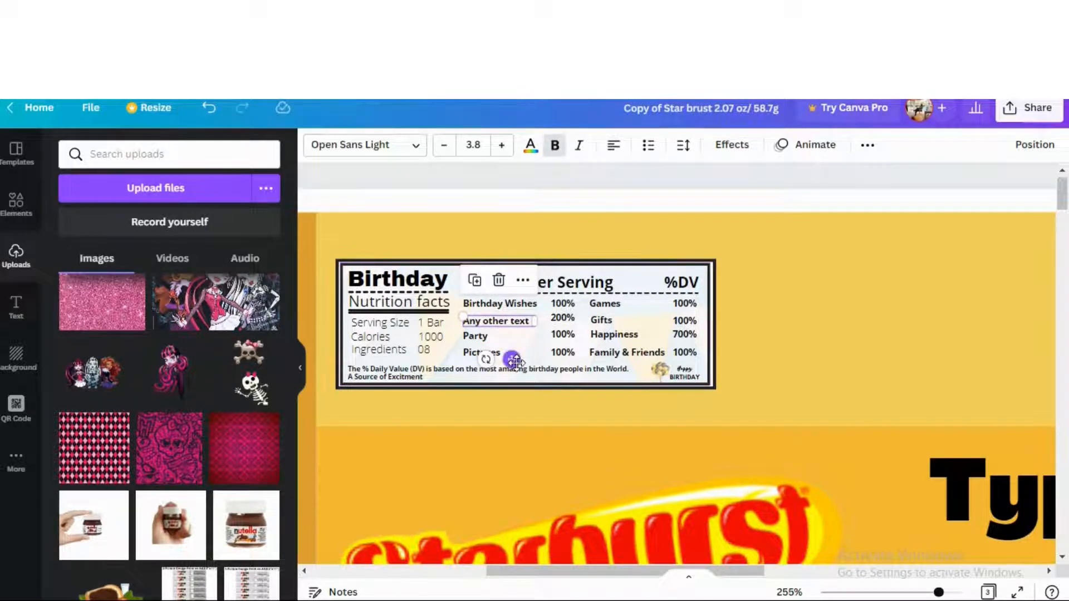
drag(511, 359, 520, 363)
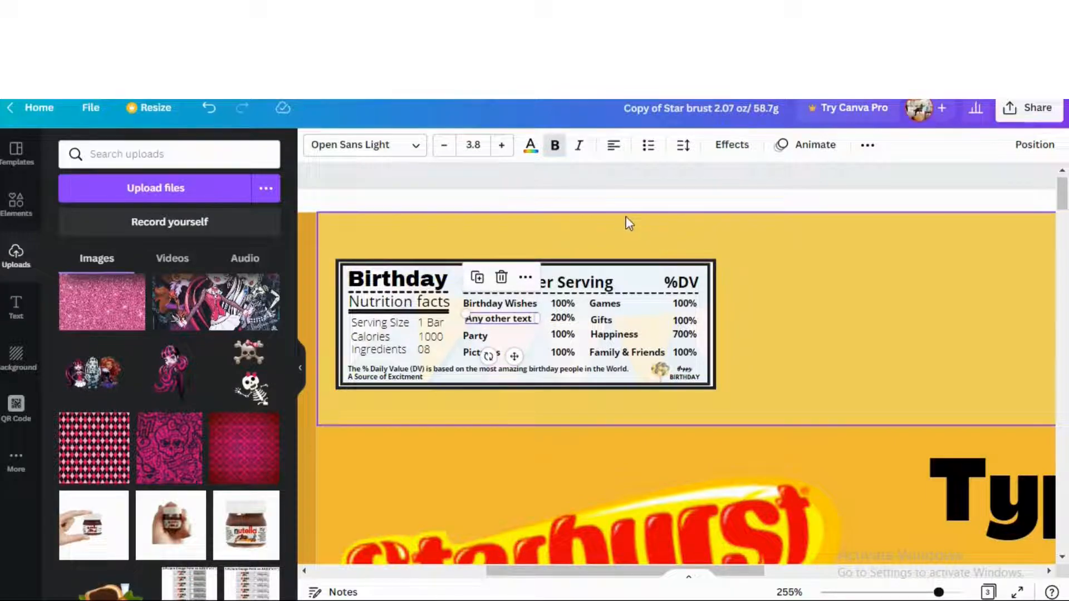
Lock the yellow background section in place
click(617, 229)
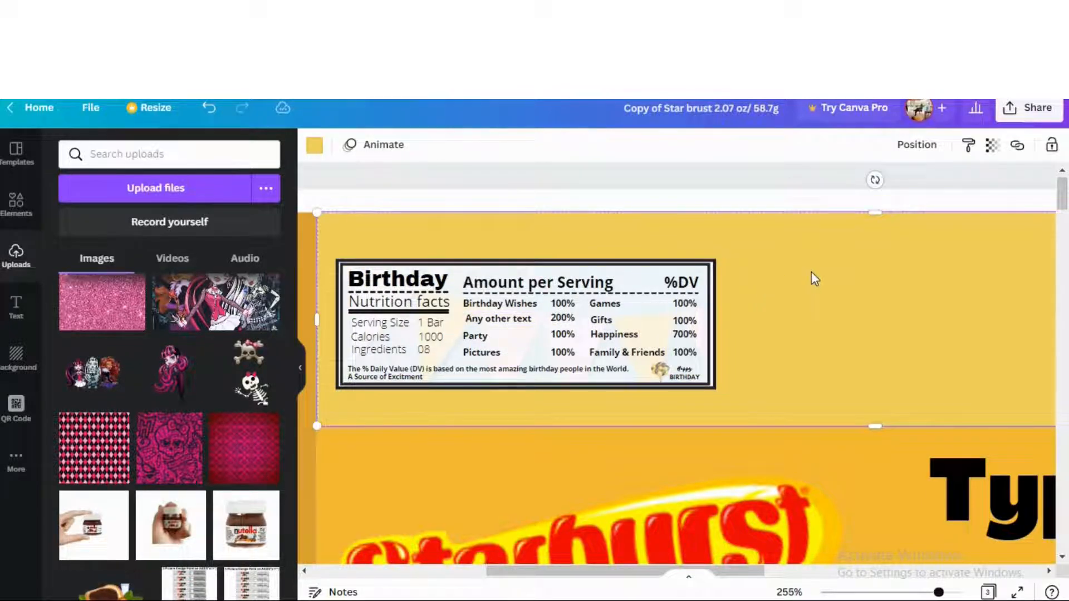
click(1051, 147)
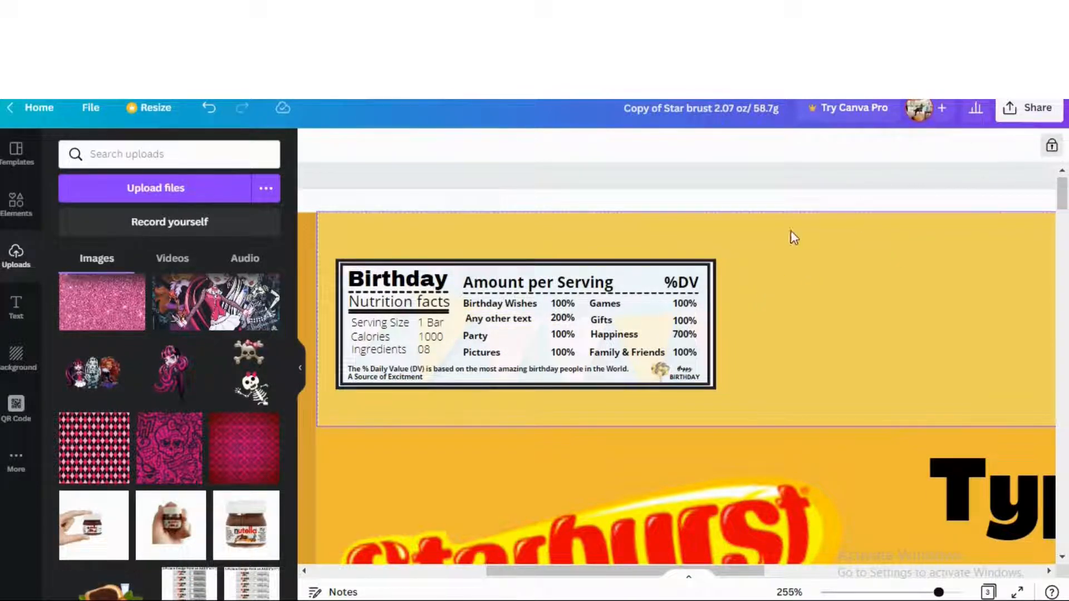
drag(736, 247, 333, 398)
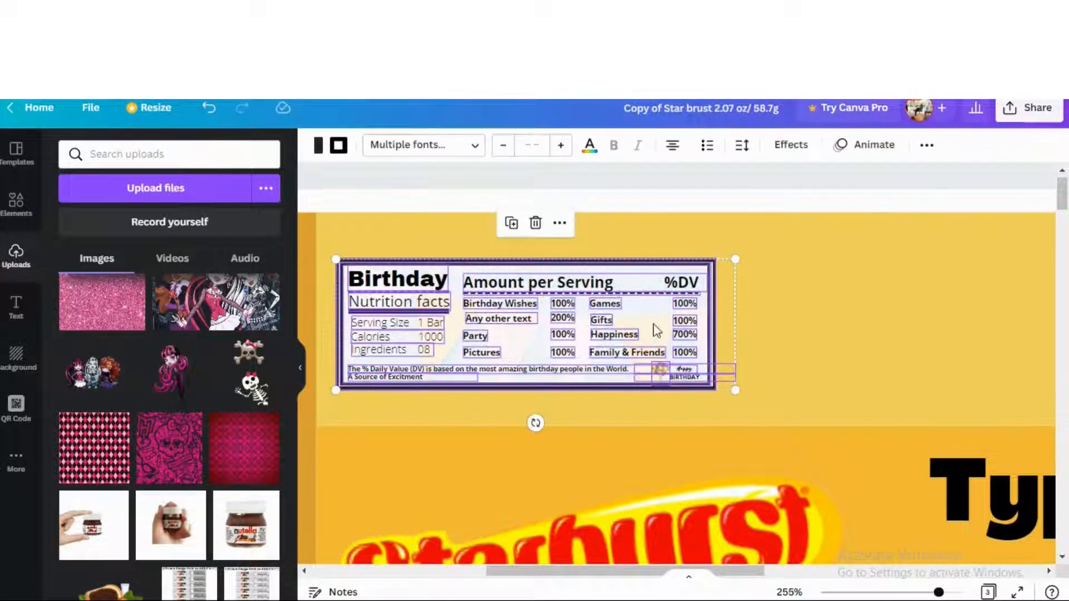
Group the nutrition label texts, shift the group right and make it slightly smaller
click(928, 147)
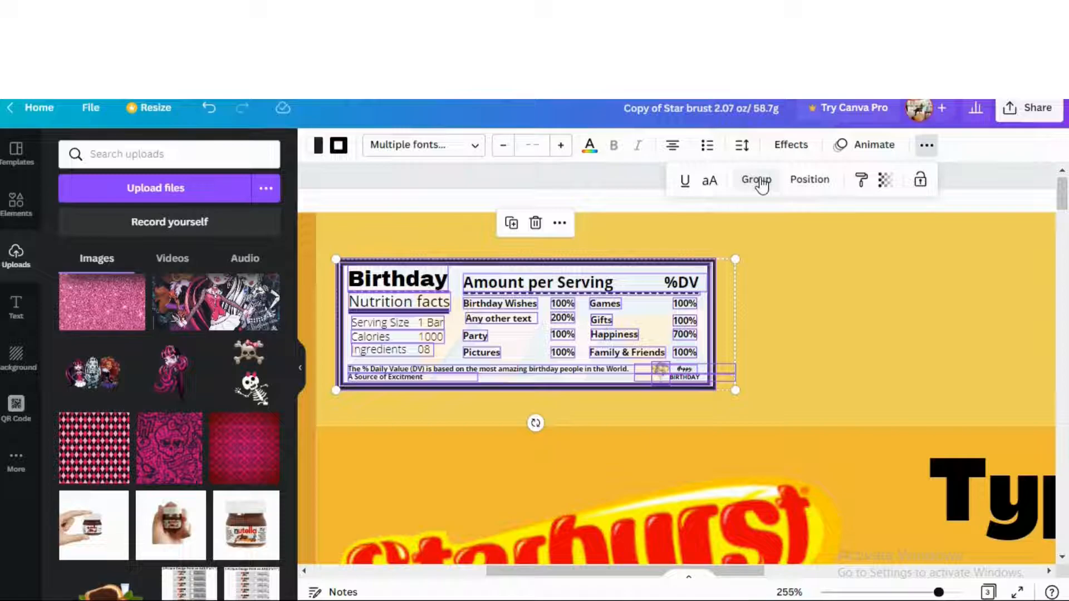
click(758, 179)
drag(575, 303, 610, 297)
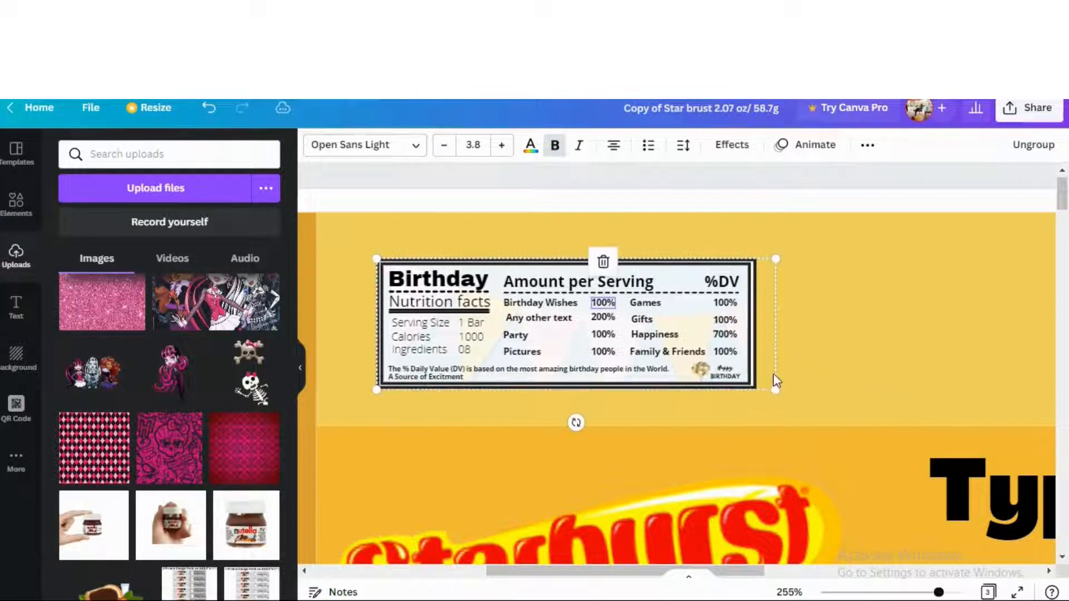
drag(799, 411, 770, 394)
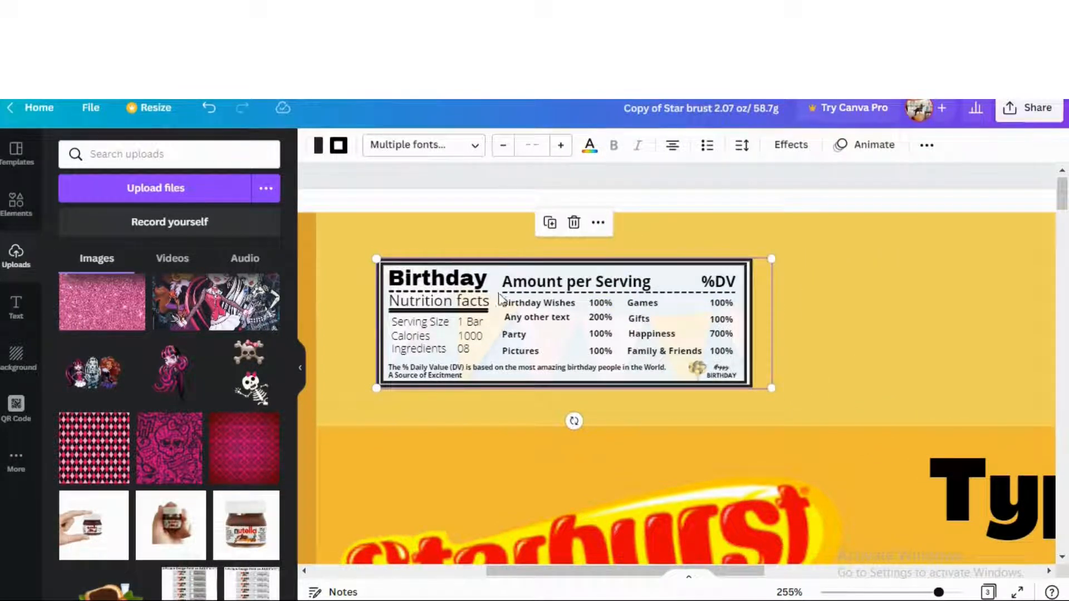
Edit the label values to Calories 2000, Pictures 900% and Games 700%
click(480, 276)
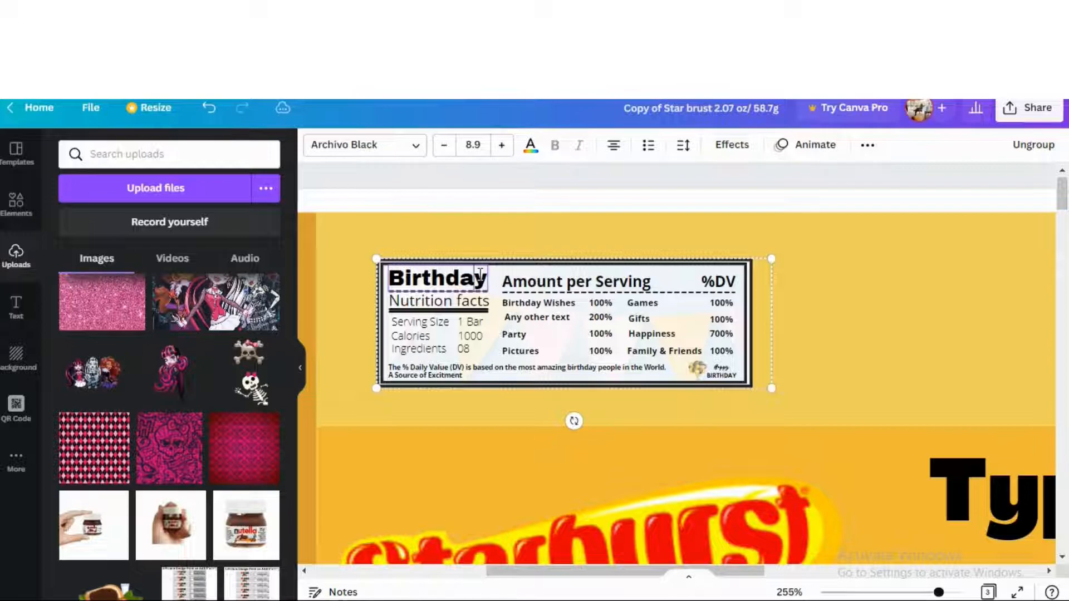
click(477, 335)
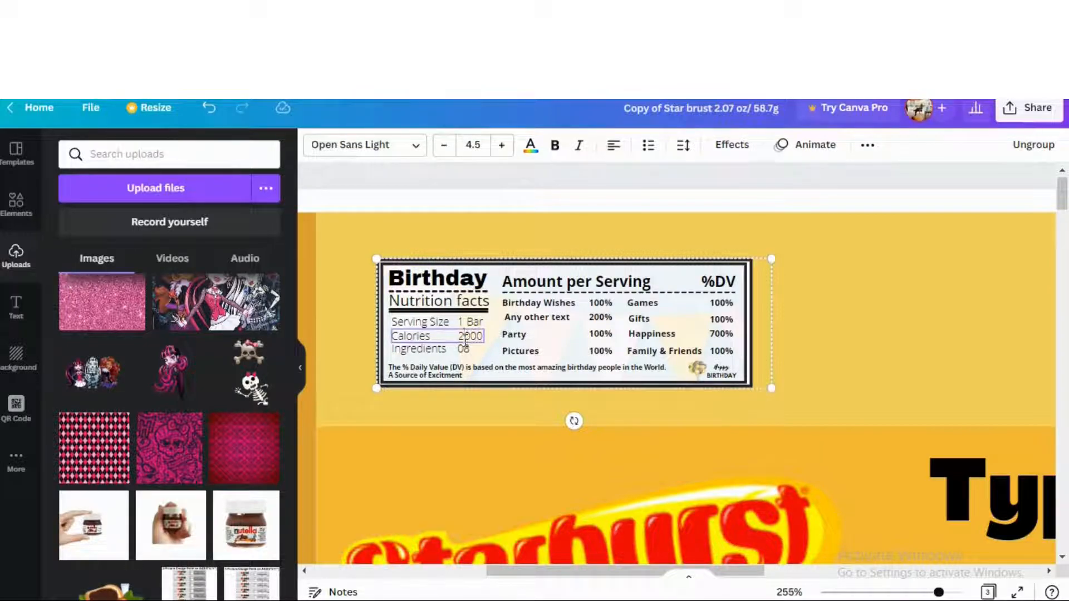
double_click(601, 352)
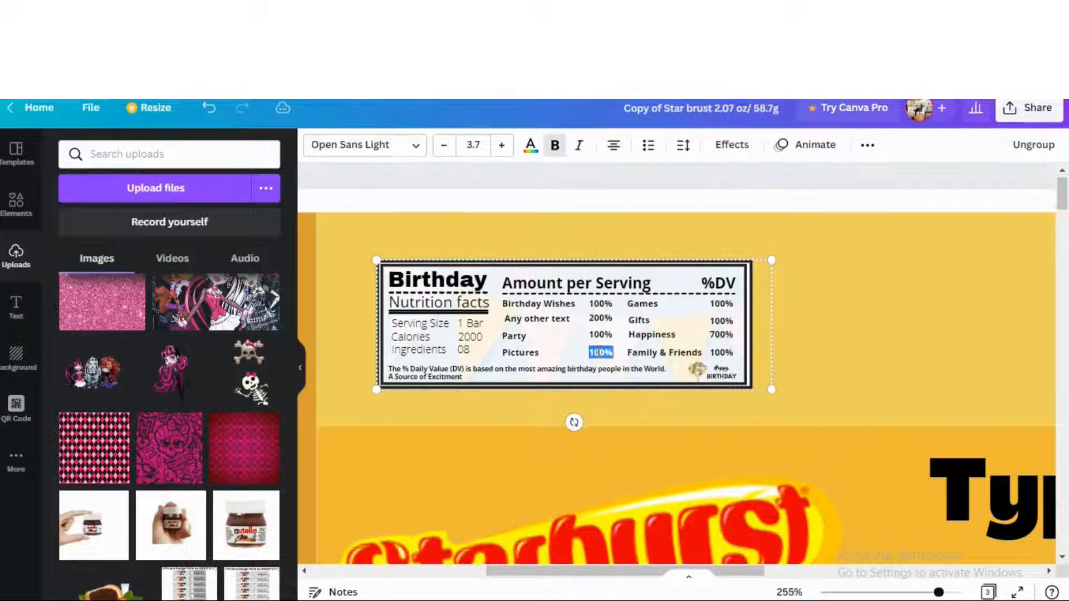
click(601, 351)
click(641, 338)
click(716, 306)
click(716, 303)
text(7)
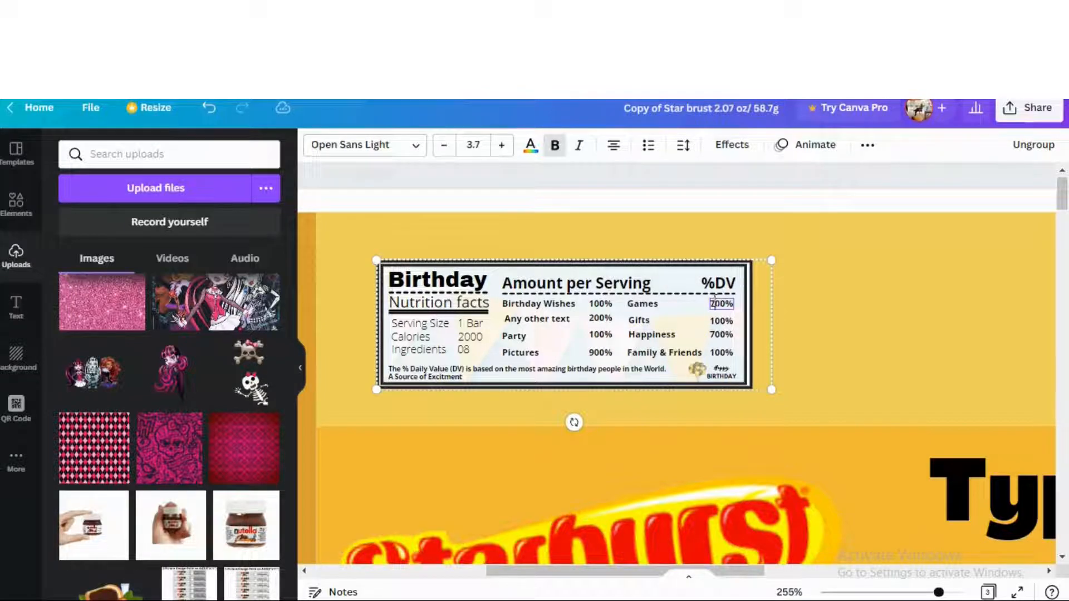
click(772, 255)
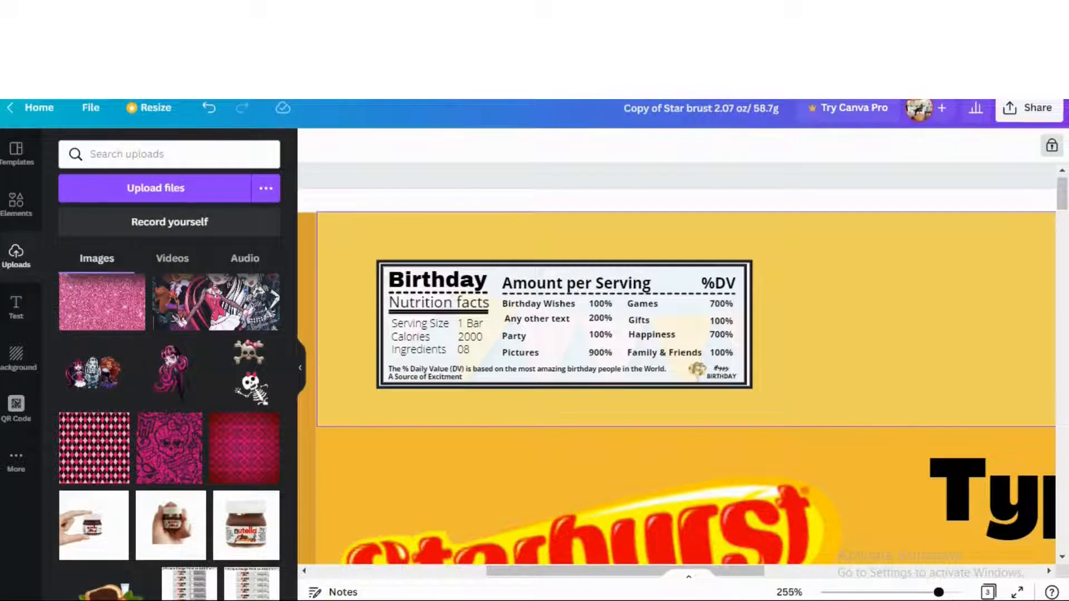
Zoom to 102% and open the QR Code generator's URL field for the wrapper's QR code
drag(940, 595, 906, 593)
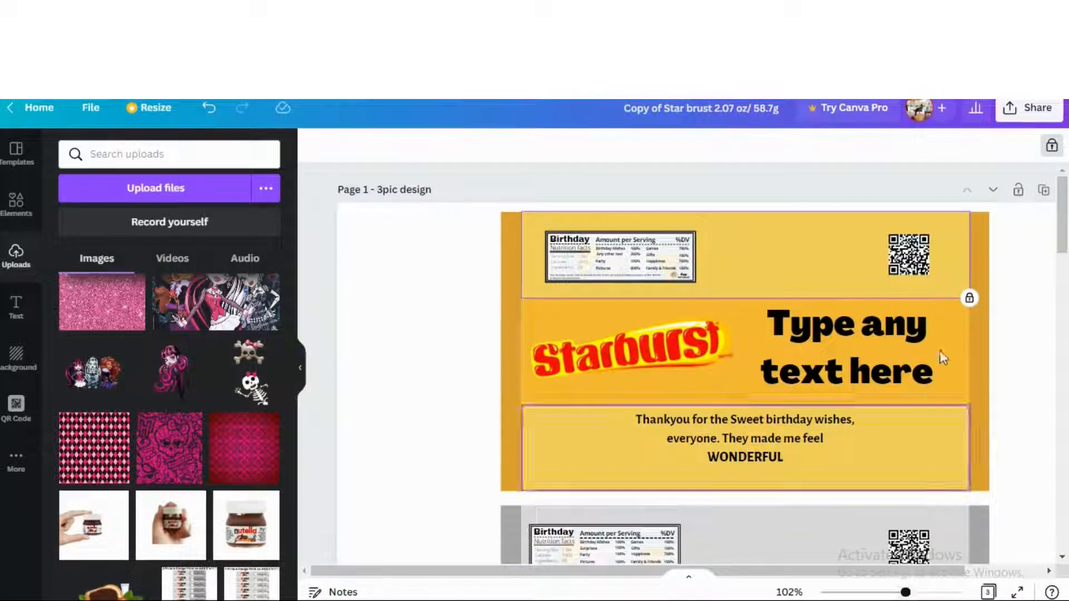
click(926, 255)
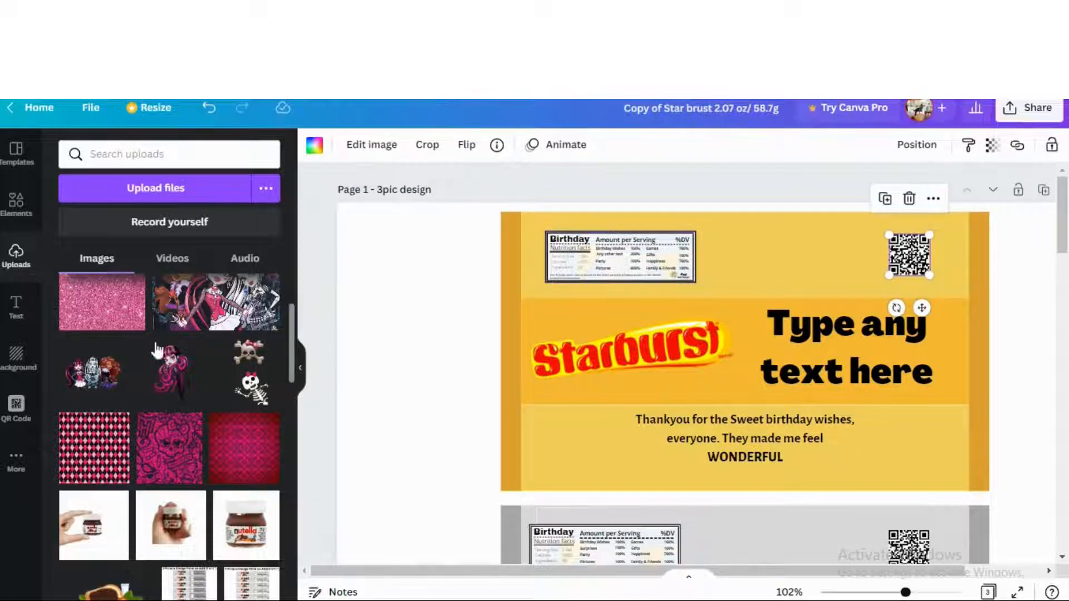
click(17, 409)
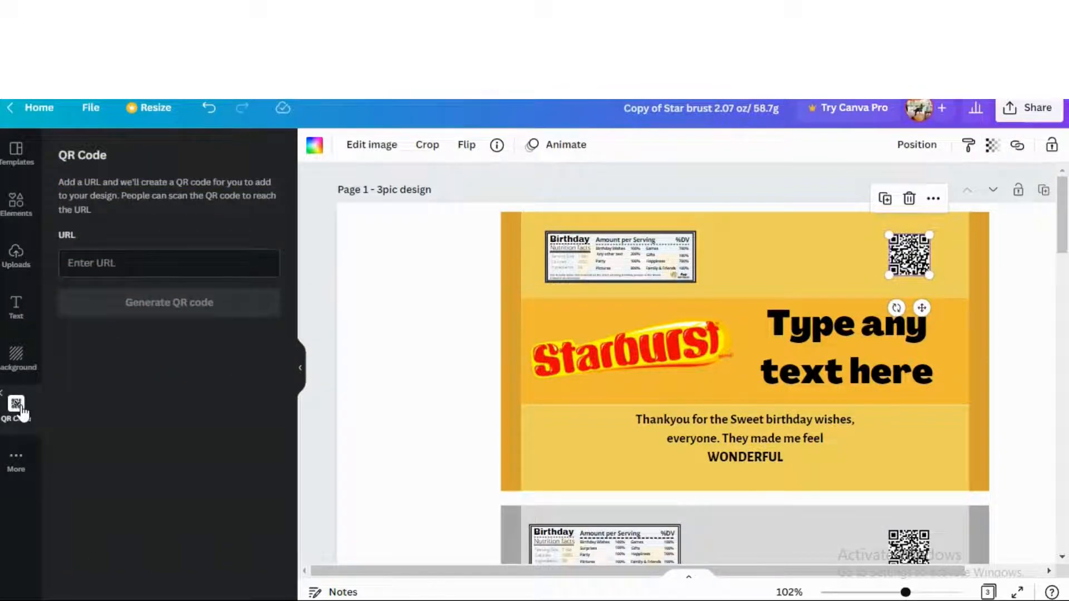
click(127, 268)
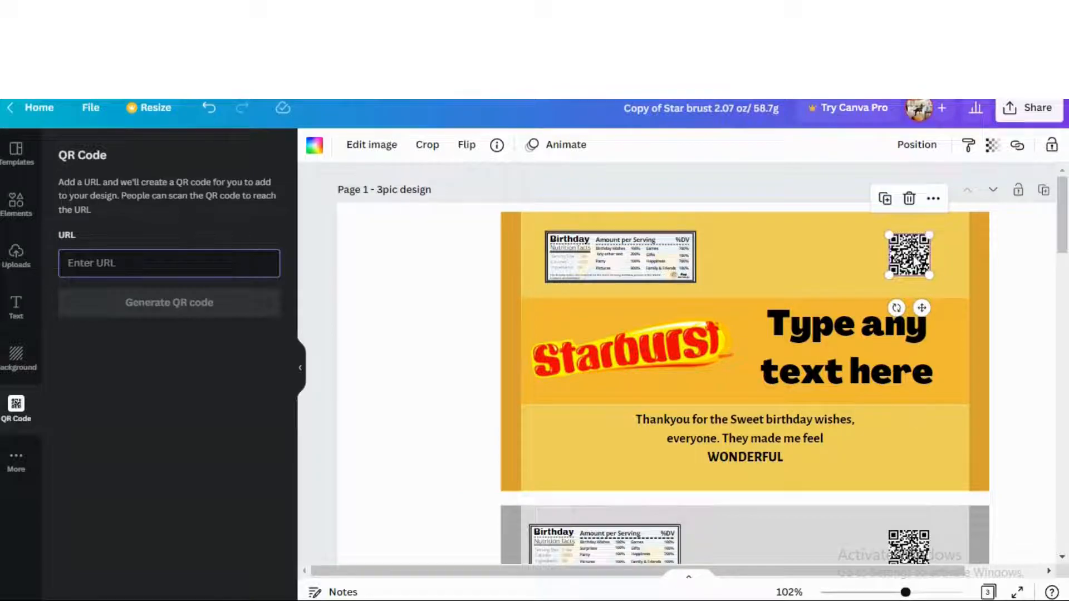
drag(889, 275, 911, 252)
click(380, 313)
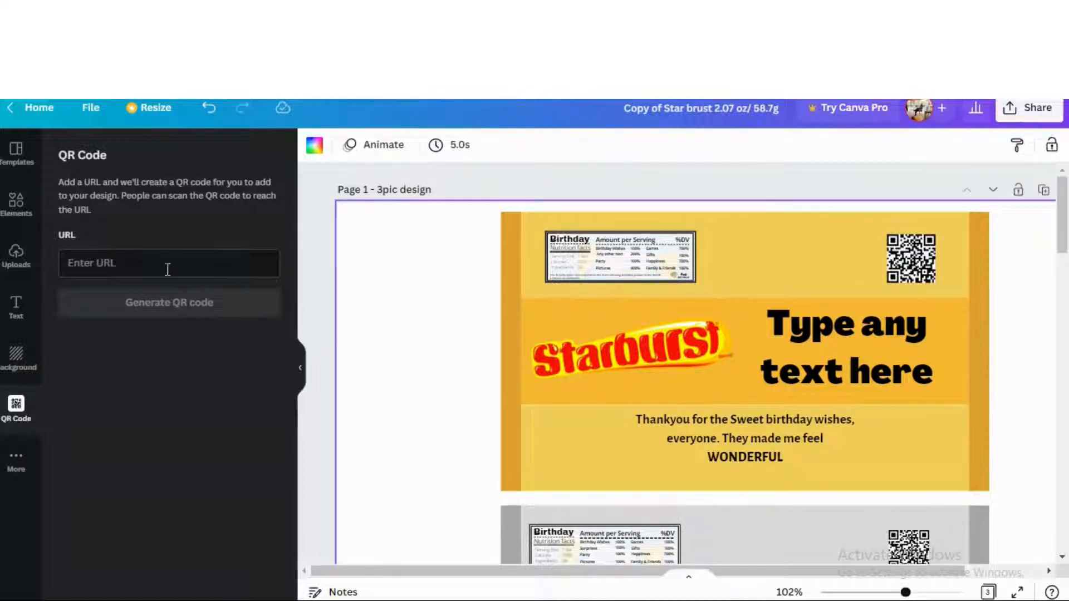
Browse the uploaded images and try placing the Willy Wonka Park image on the page
click(32, 267)
scroll(174, 357, down, 3)
scroll(172, 368, up, 2)
scroll(172, 369, down, 5)
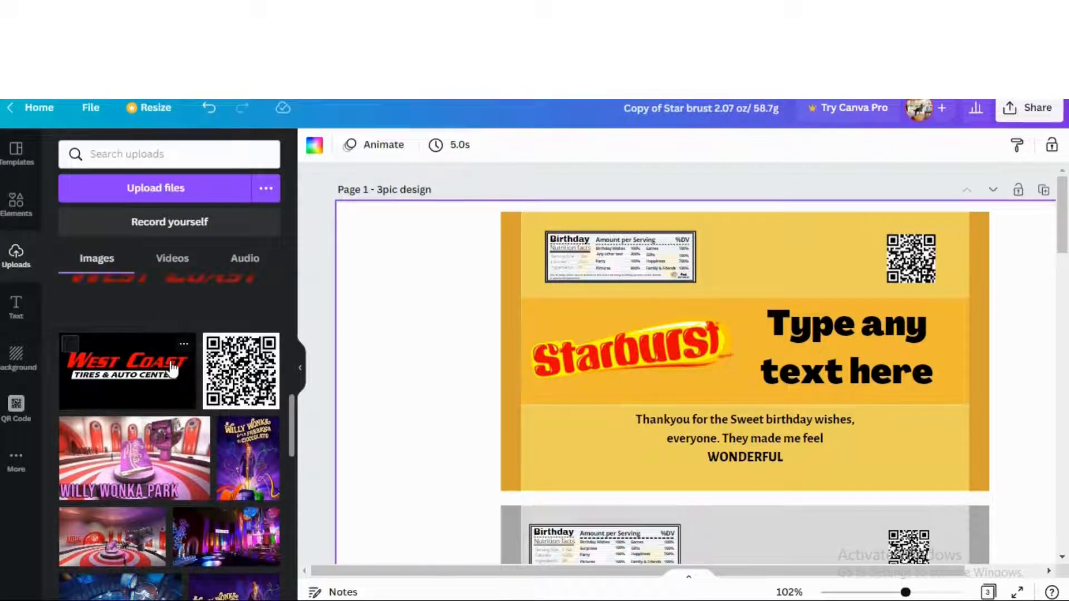
scroll(173, 368, down, 2)
scroll(173, 390, down, 2)
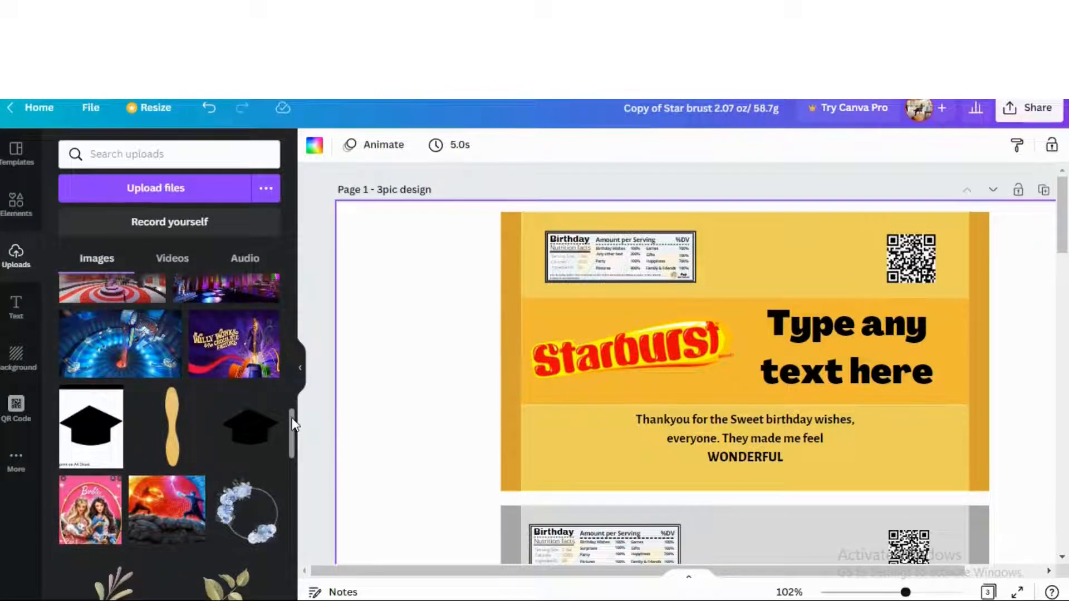
scroll(293, 424, up, 3)
drag(286, 375, 115, 350)
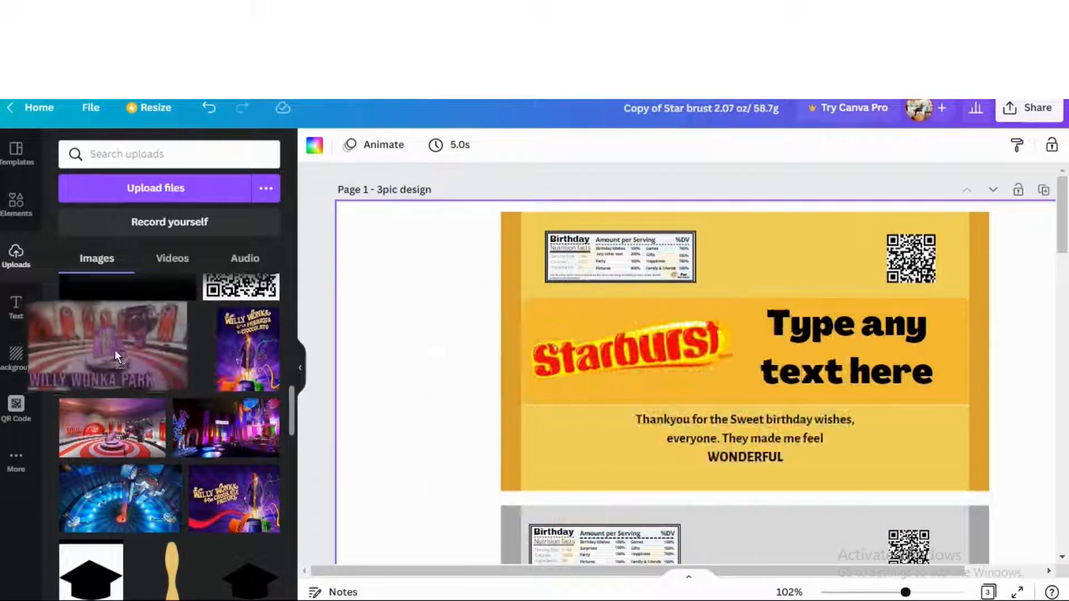
Unlock the Starburst logo, move it off the band, and lock the middle orange band
click(660, 352)
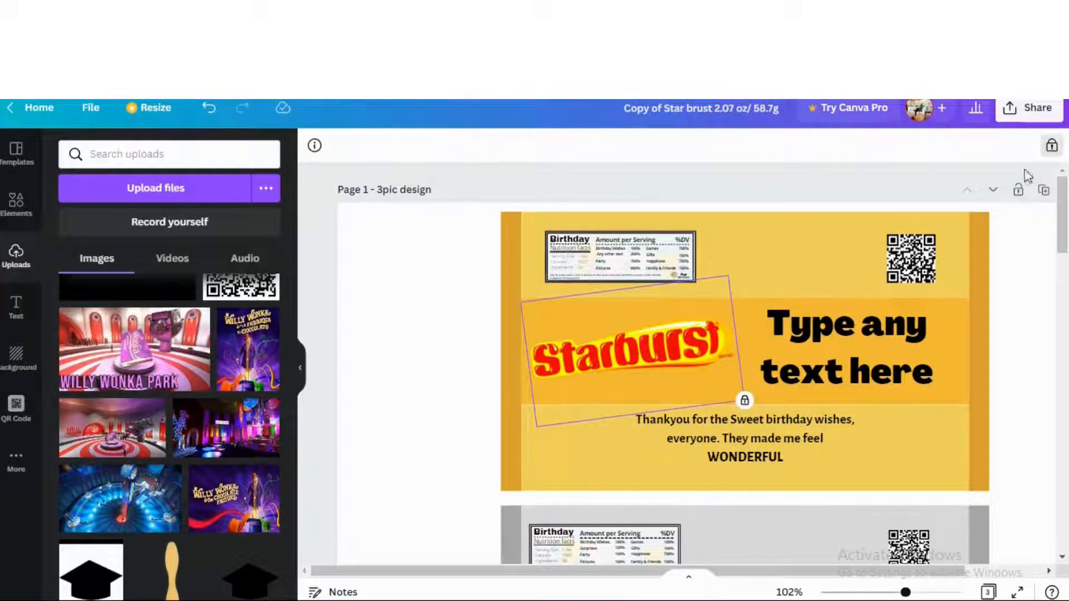
click(1052, 146)
drag(613, 361, 463, 363)
click(706, 351)
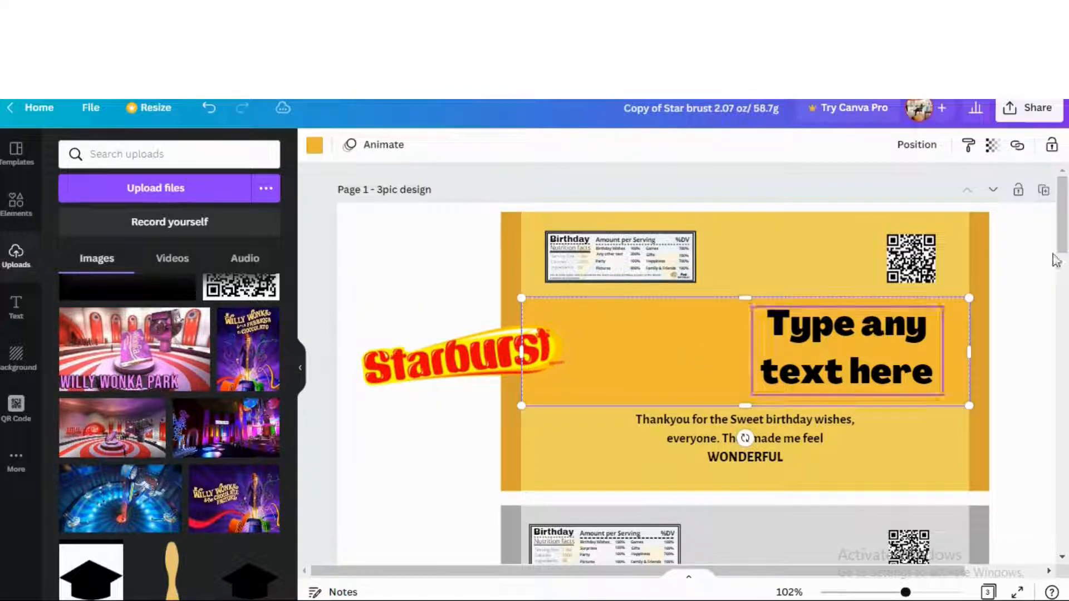
click(1053, 152)
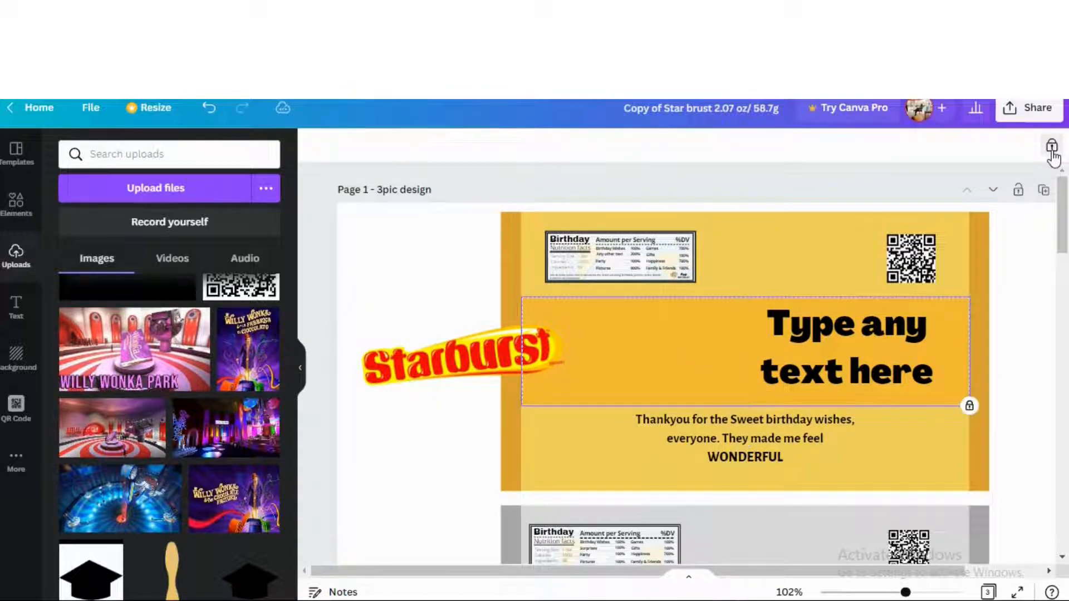
Place the Starburst logo back on the middle band, lock it, and unlock the band
drag(616, 349, 623, 352)
mouse_move(133, 348)
mouse_down()
mouse_move(766, 377)
mouse_move(783, 349)
mouse_move(763, 338)
mouse_move(126, 340)
mouse_up()
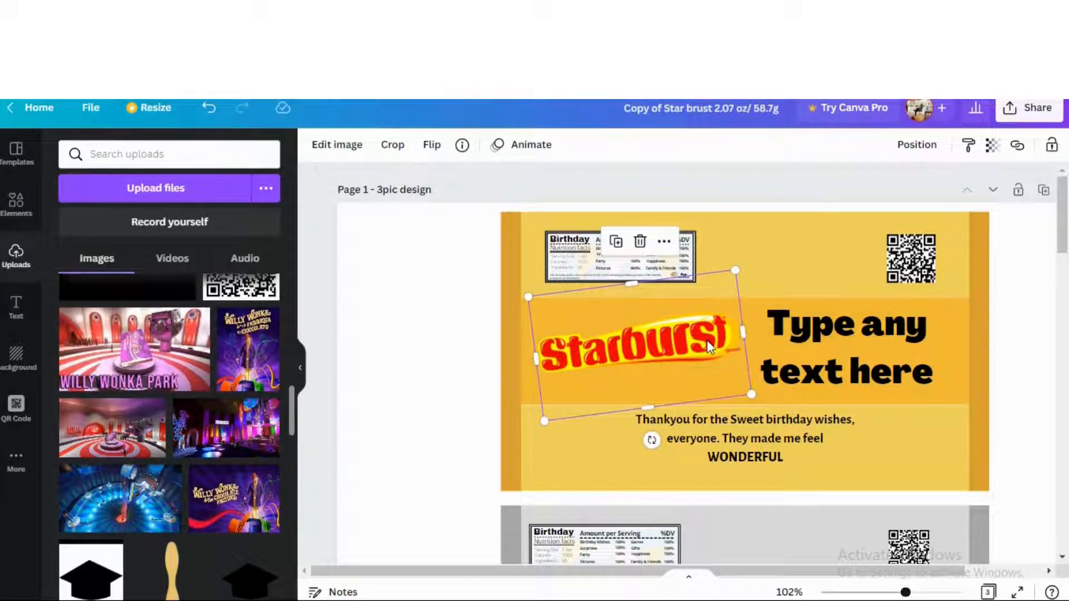
click(1052, 145)
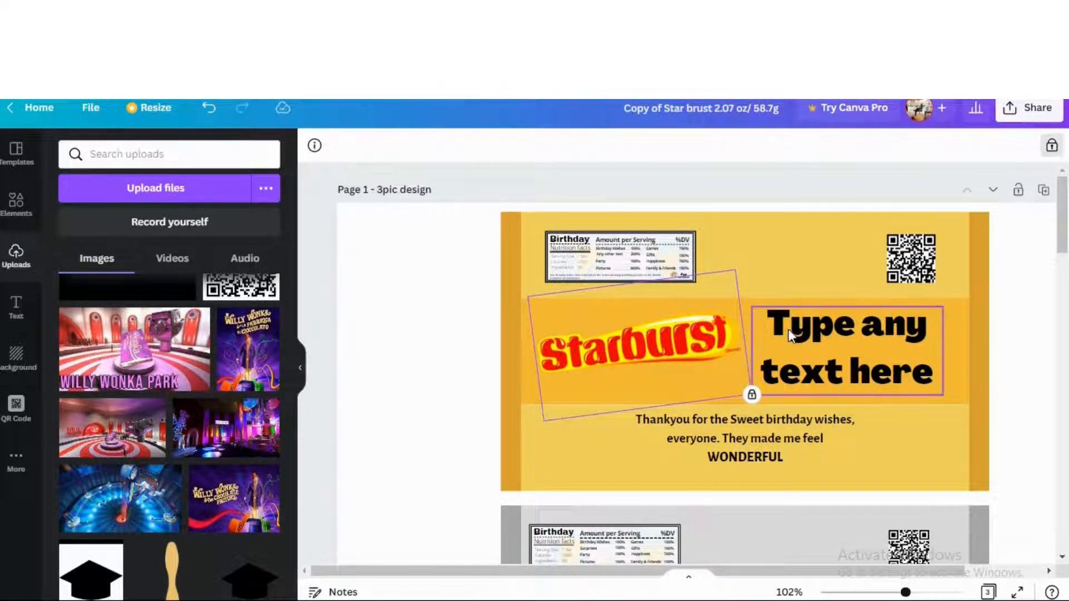
click(750, 314)
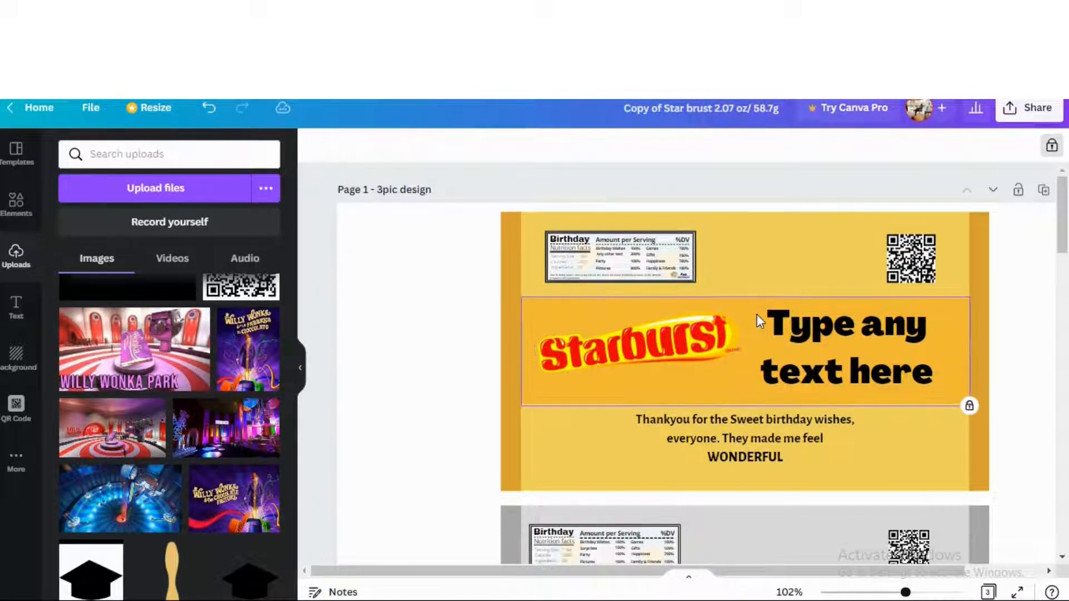
click(1054, 156)
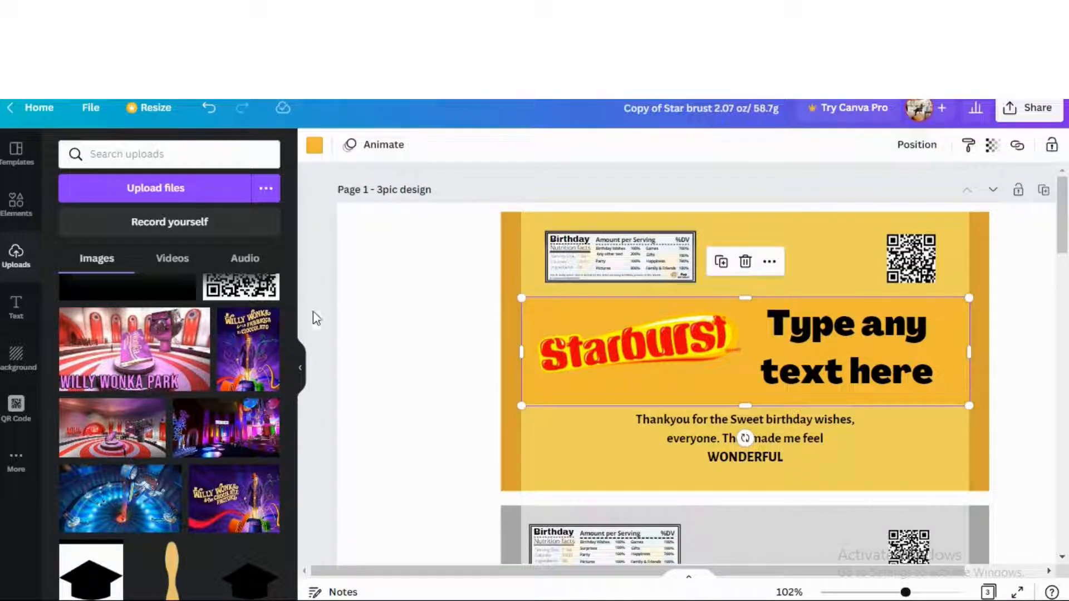
Set the blue Willy Wonka tunnel image as the middle band's background
drag(146, 489, 737, 313)
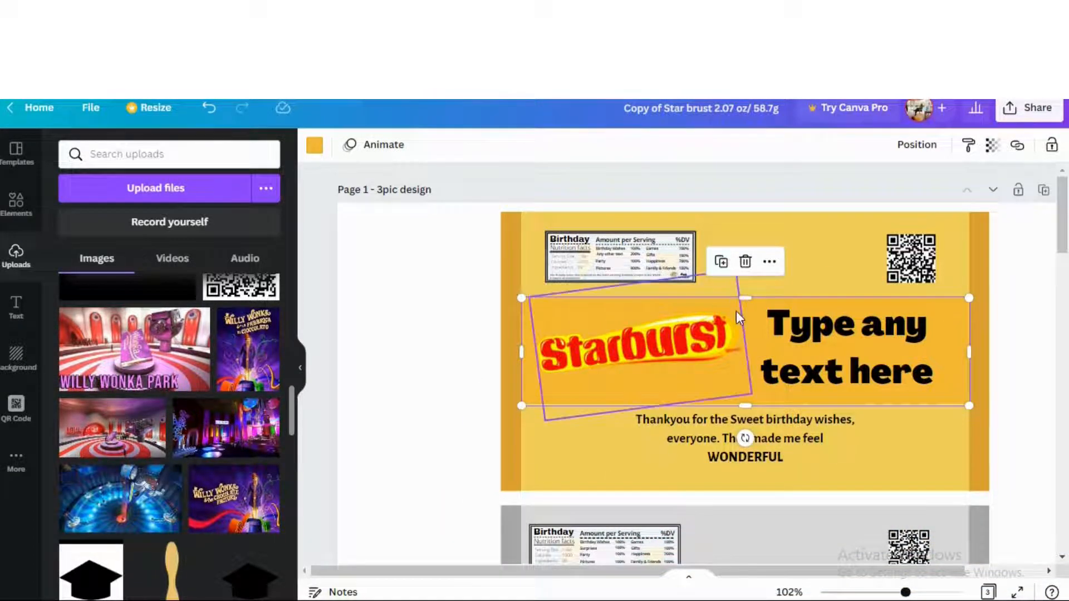
drag(82, 497, 956, 331)
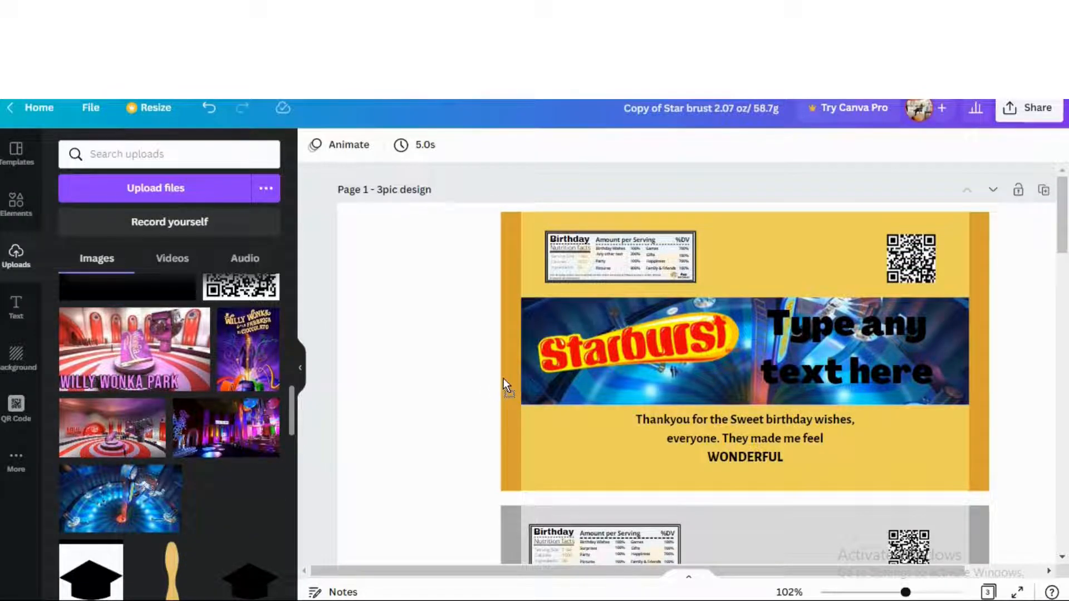
drag(503, 379, 83, 490)
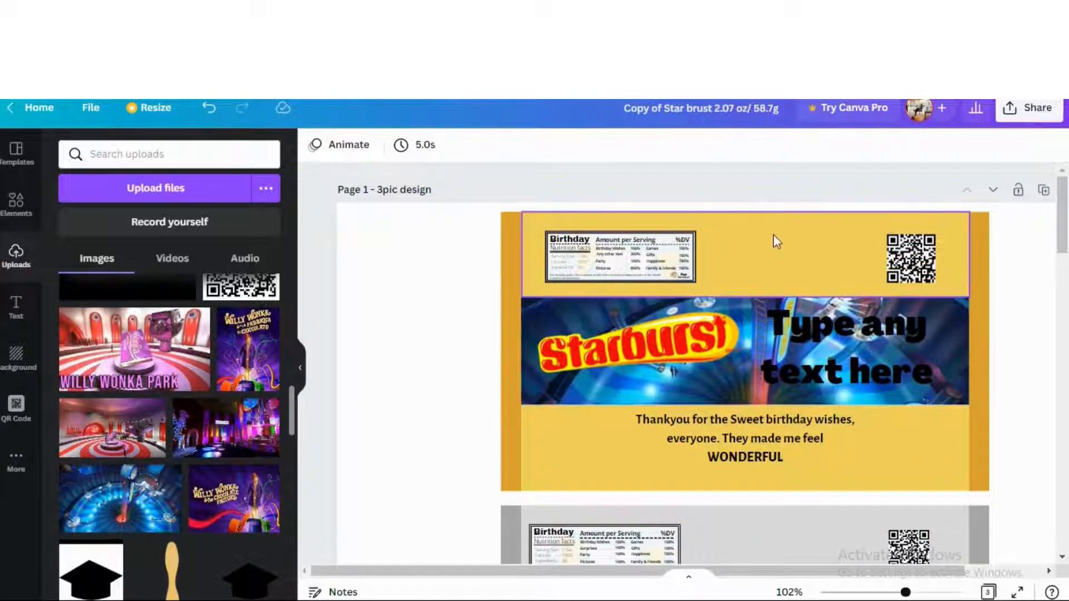
Unlock the top band and fill the top and bottom bands with the Inventing Room image
click(793, 231)
click(1052, 148)
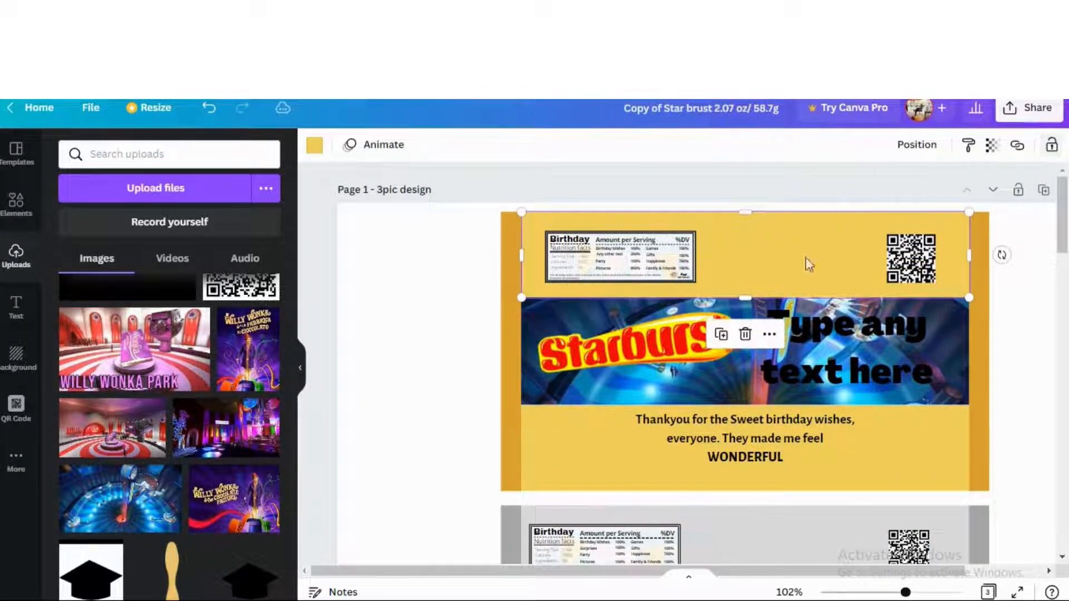
drag(120, 499, 760, 241)
drag(300, 444, 563, 431)
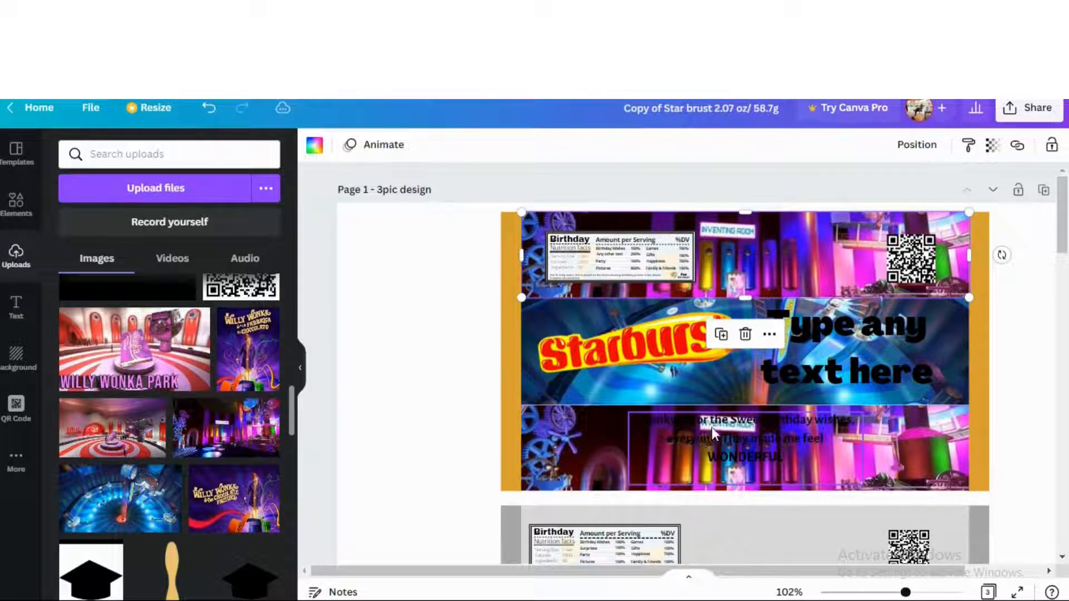
Turn the thank-you message and the 'Type any text here' heading white
click(712, 426)
click(535, 154)
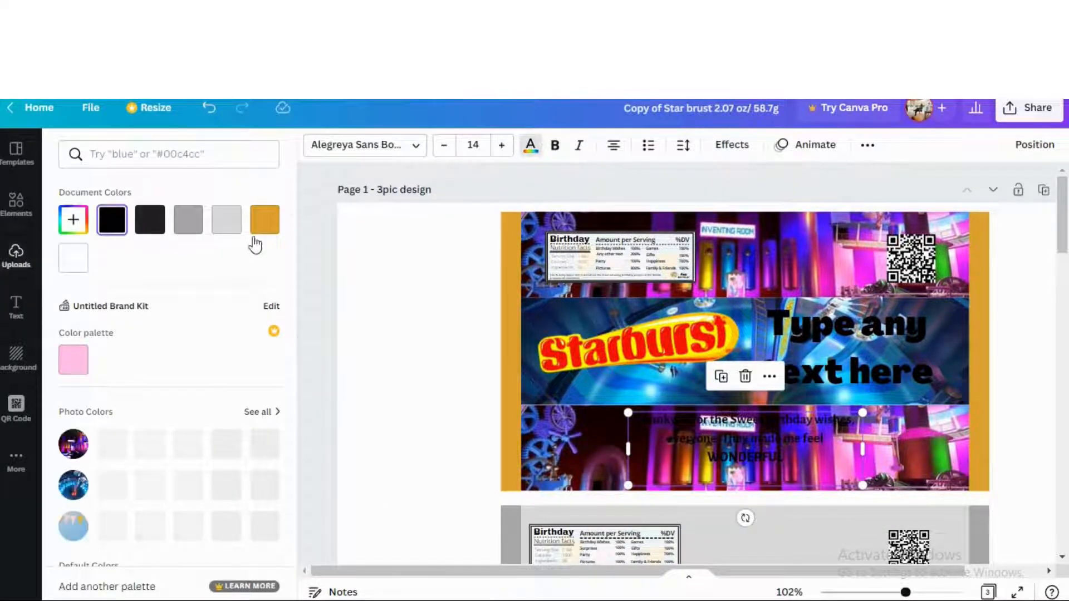
click(82, 263)
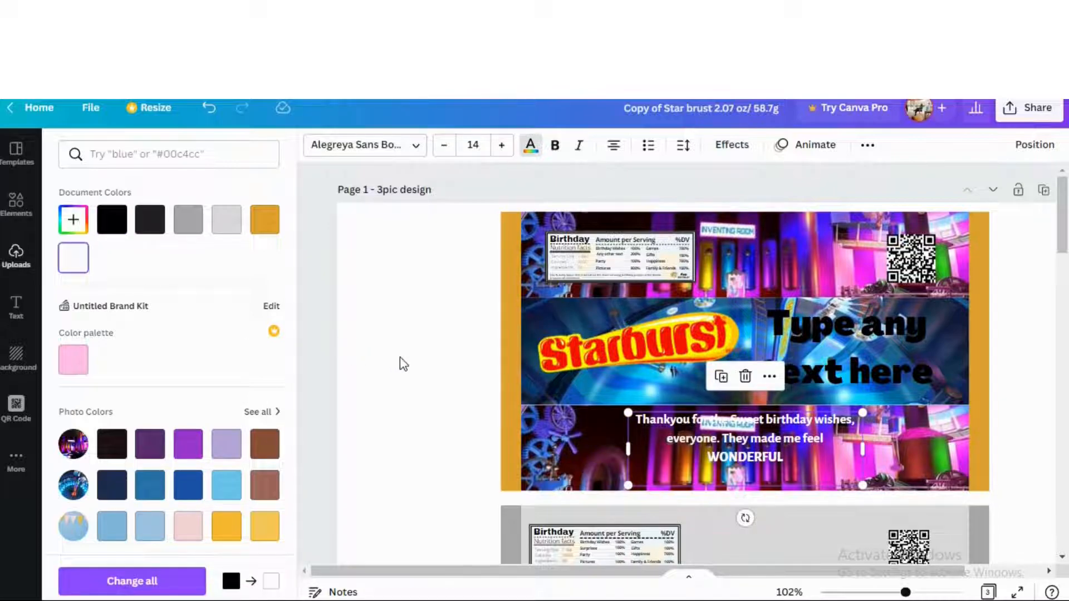
key(Escape)
click(894, 323)
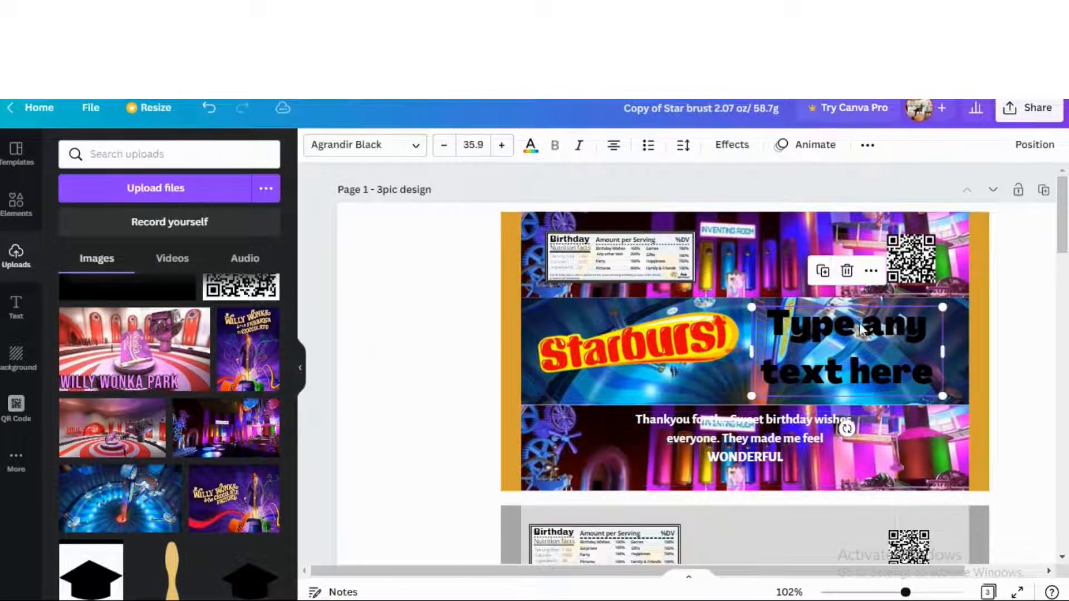
click(531, 148)
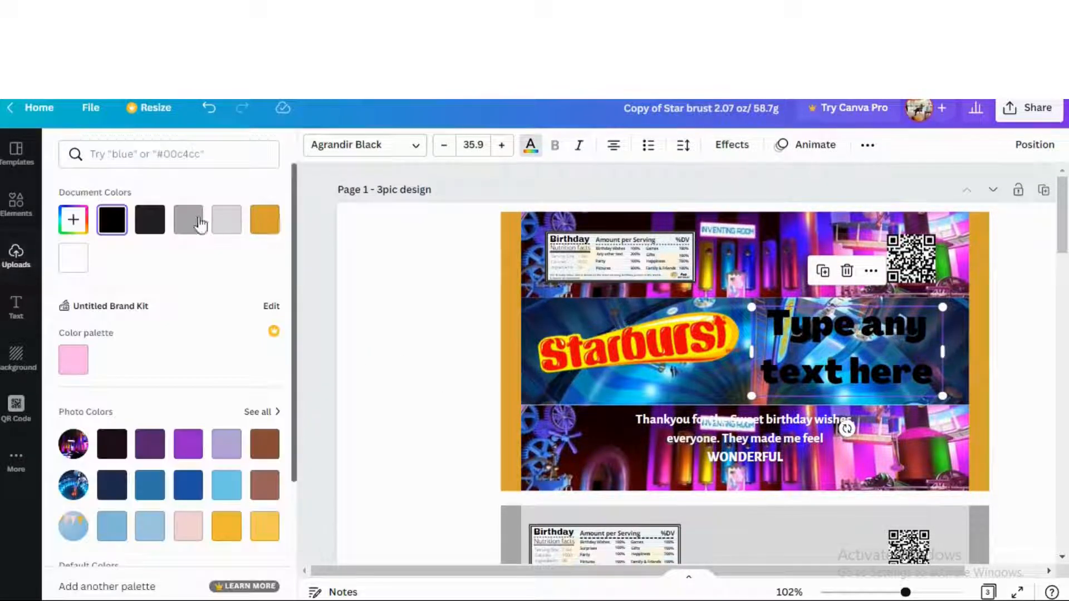
click(70, 263)
Unlock the middle-band Willy Wonka image
key(Escape)
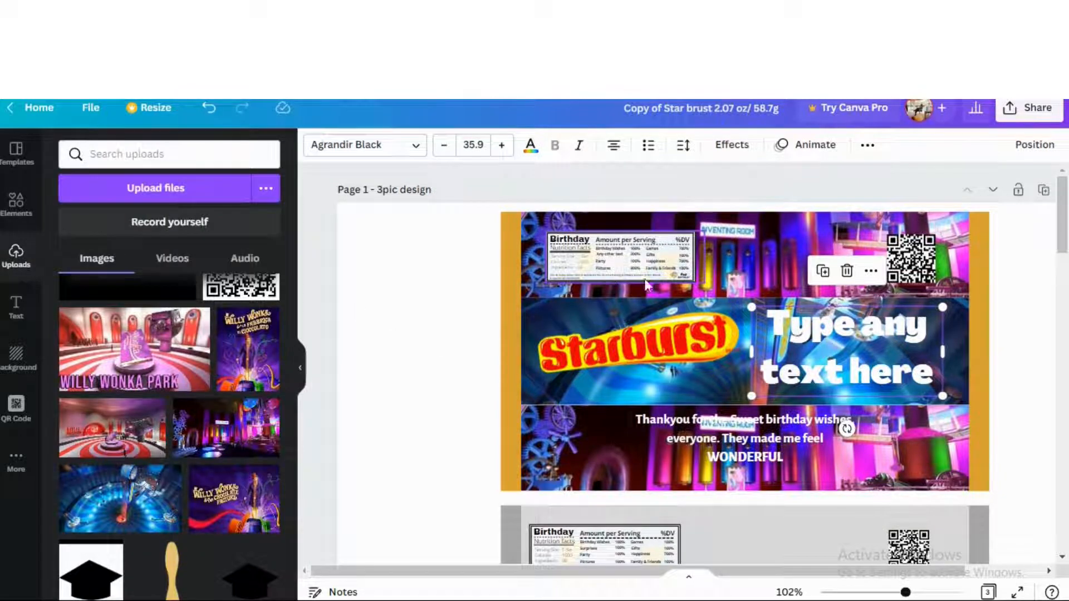
click(688, 378)
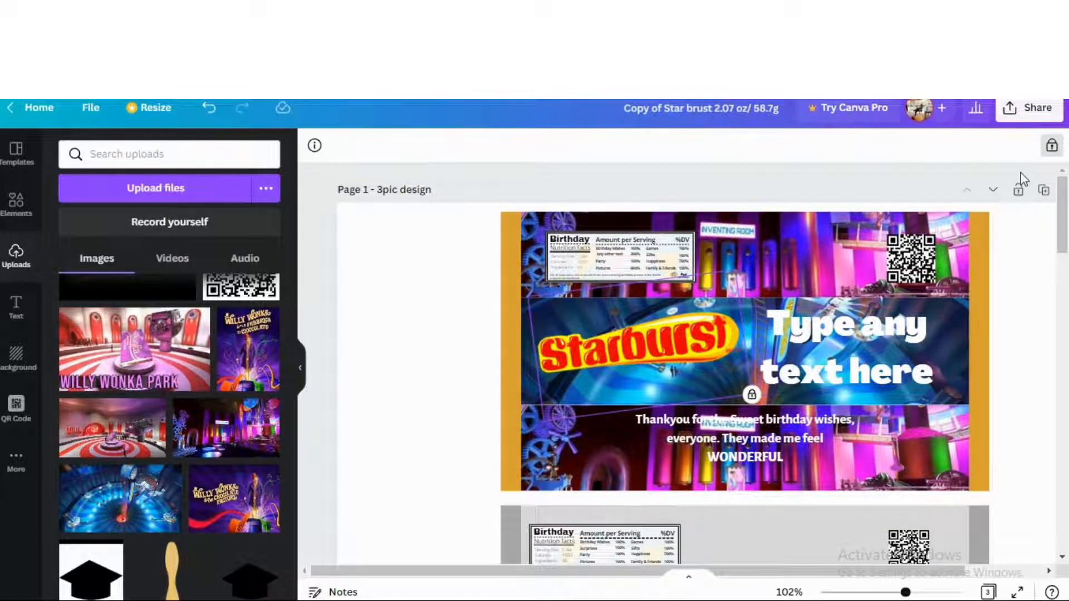
click(1052, 146)
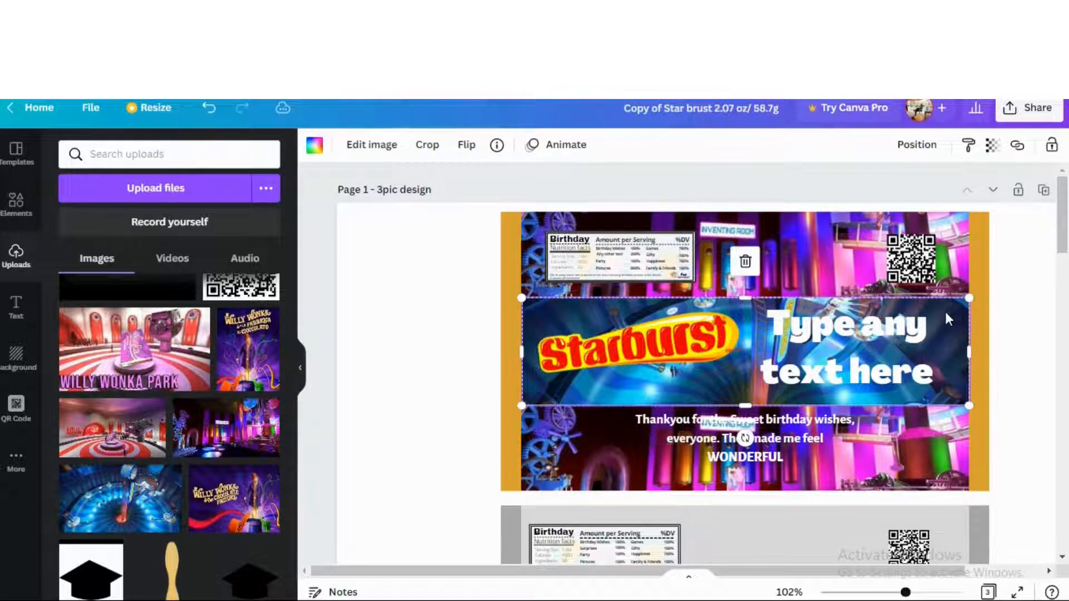
Recolour the right and left orange edge strips dark purple
click(978, 272)
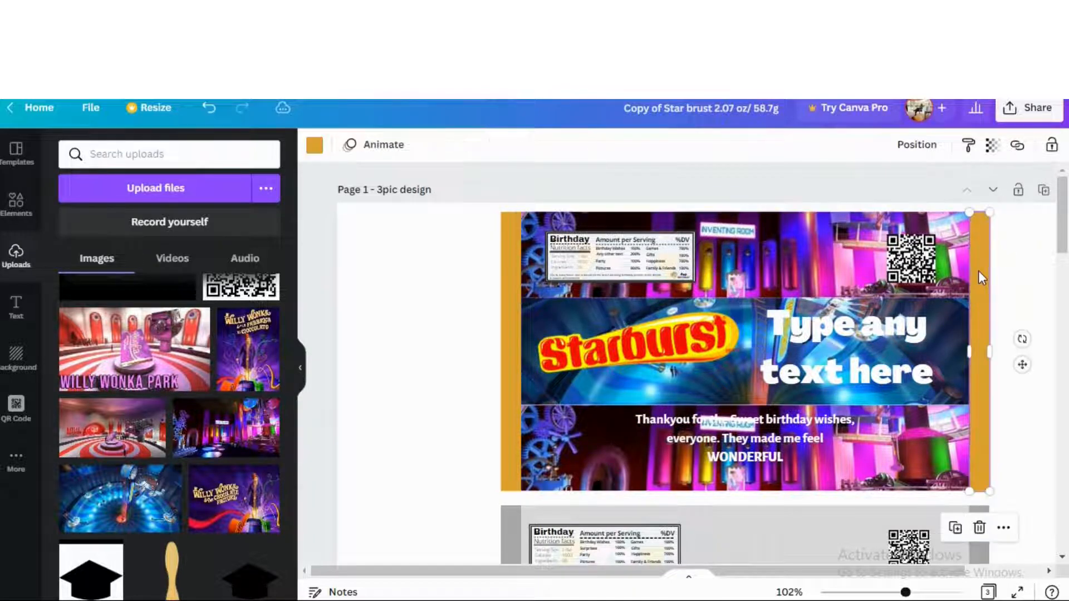
click(314, 147)
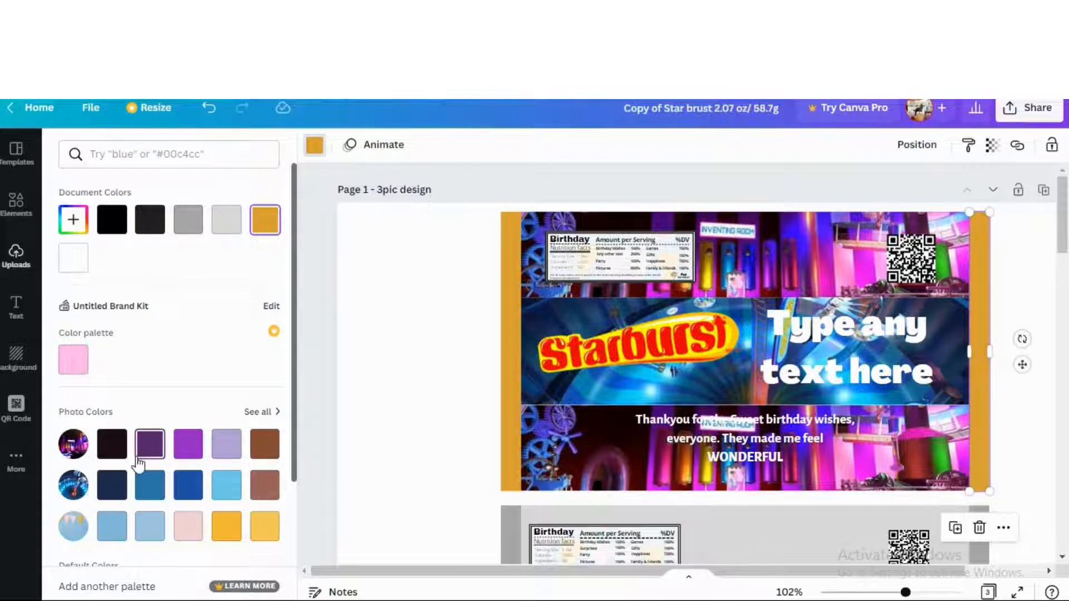
click(189, 444)
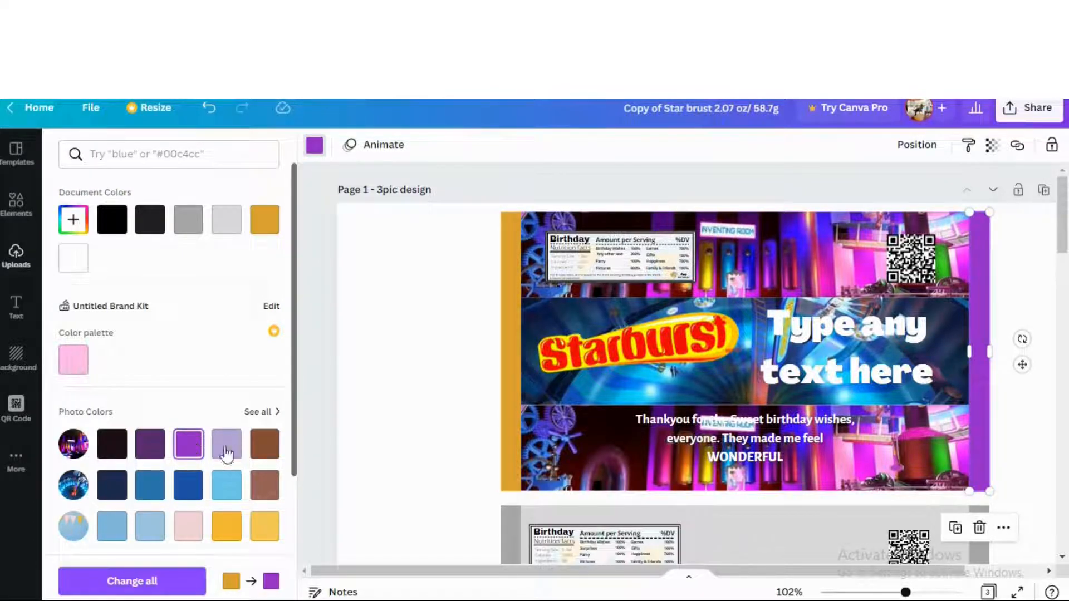
click(157, 491)
click(182, 485)
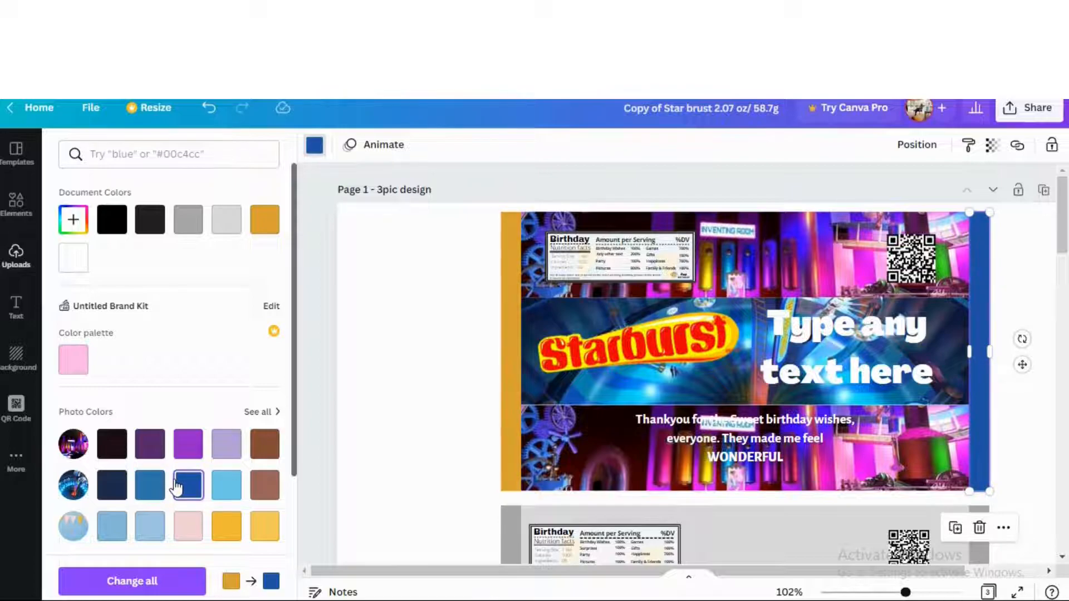
click(184, 456)
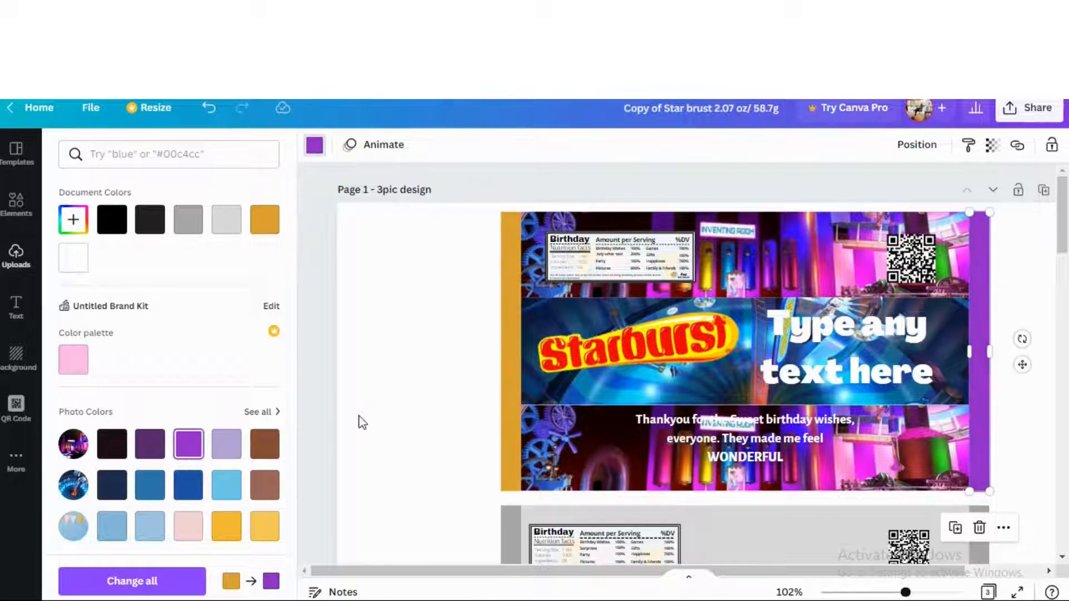
click(147, 445)
click(510, 374)
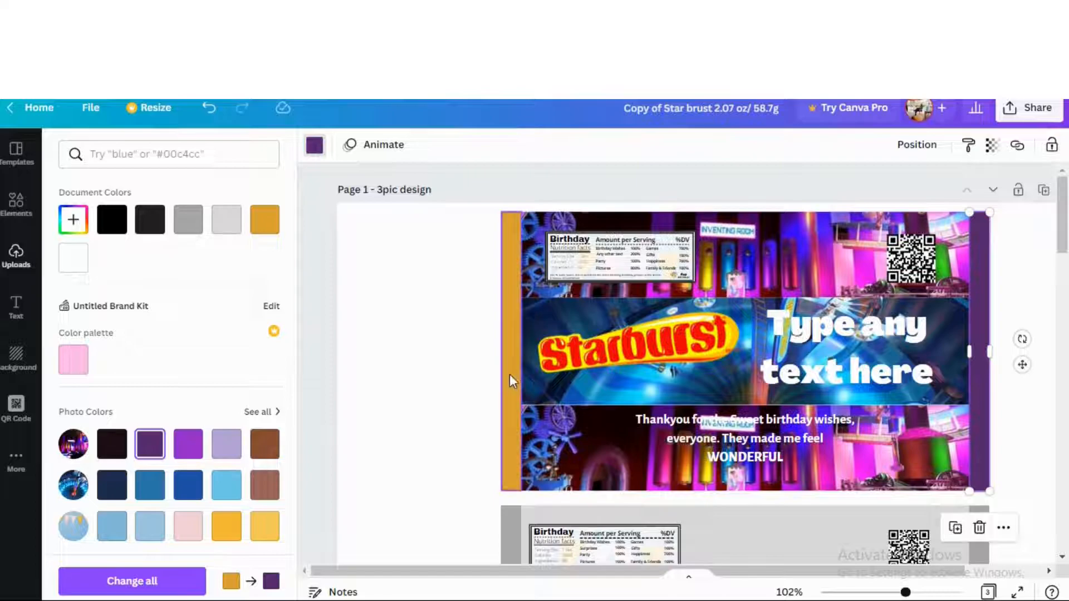
click(150, 446)
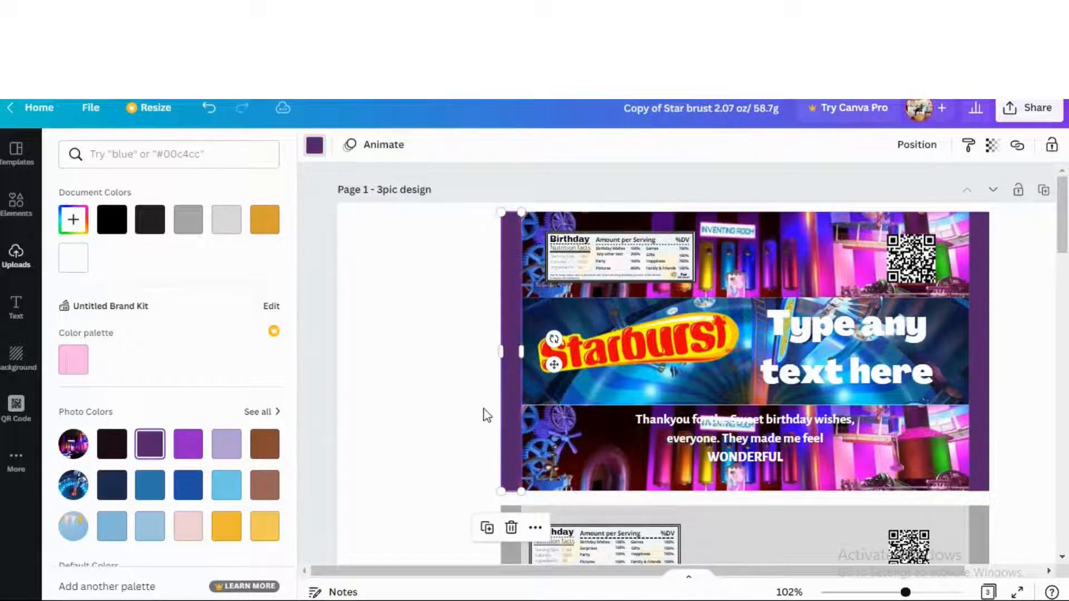
click(442, 402)
click(997, 323)
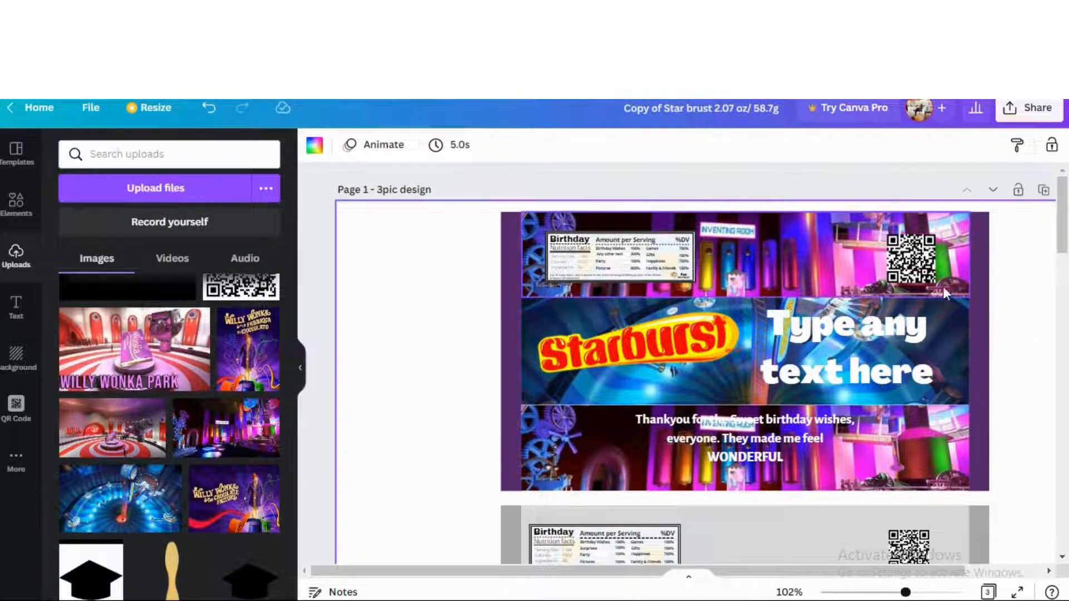
Zoom out and delete the grey wrapper, including its locked leftover Starburst logo
click(923, 277)
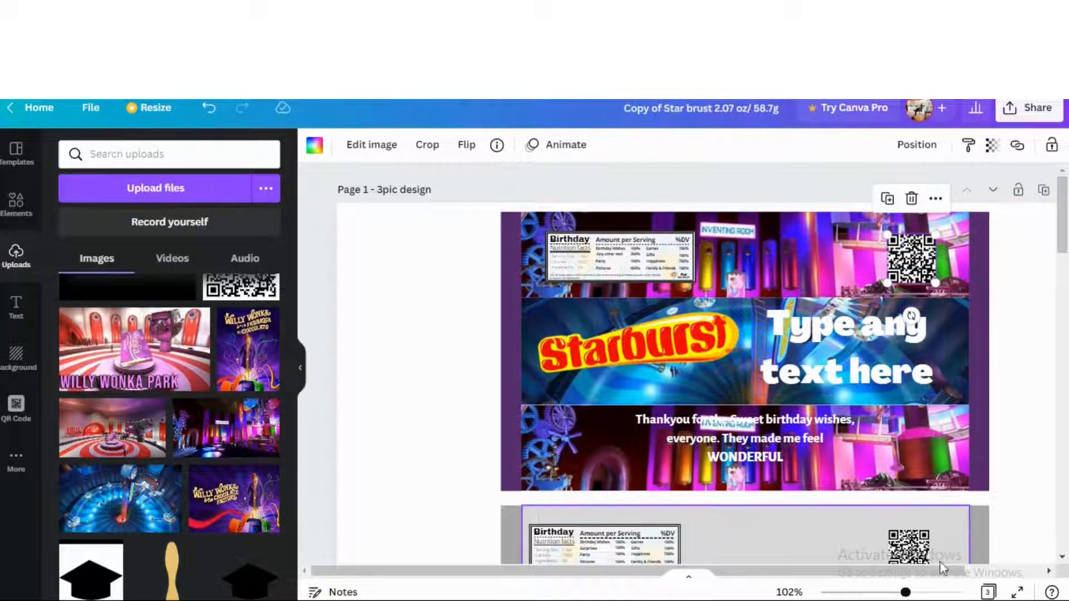
drag(906, 593, 880, 594)
scroll(813, 502, up, 1)
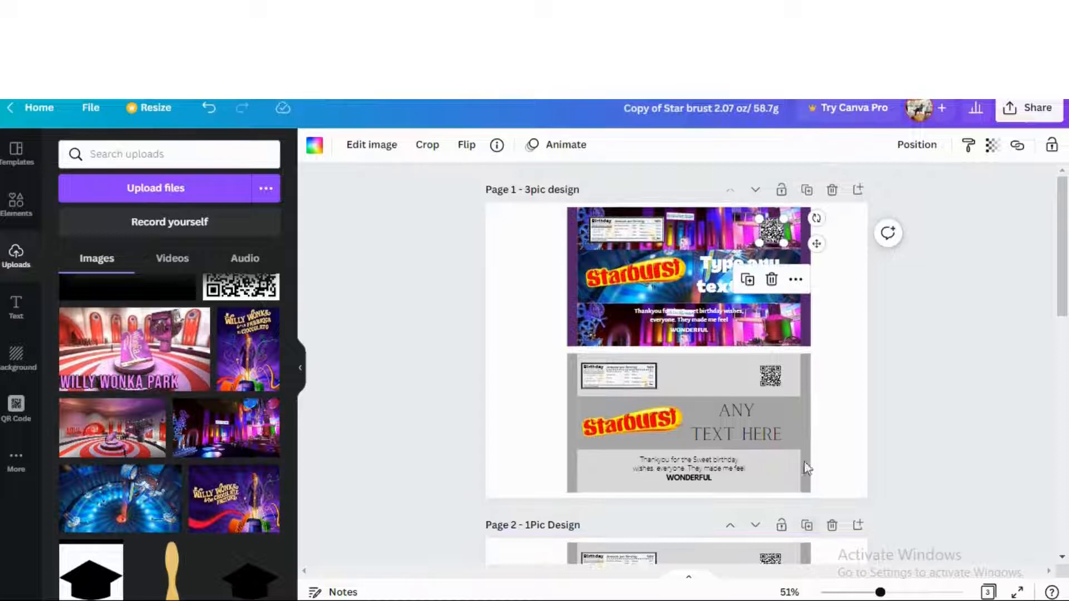
click(833, 409)
drag(828, 355, 543, 498)
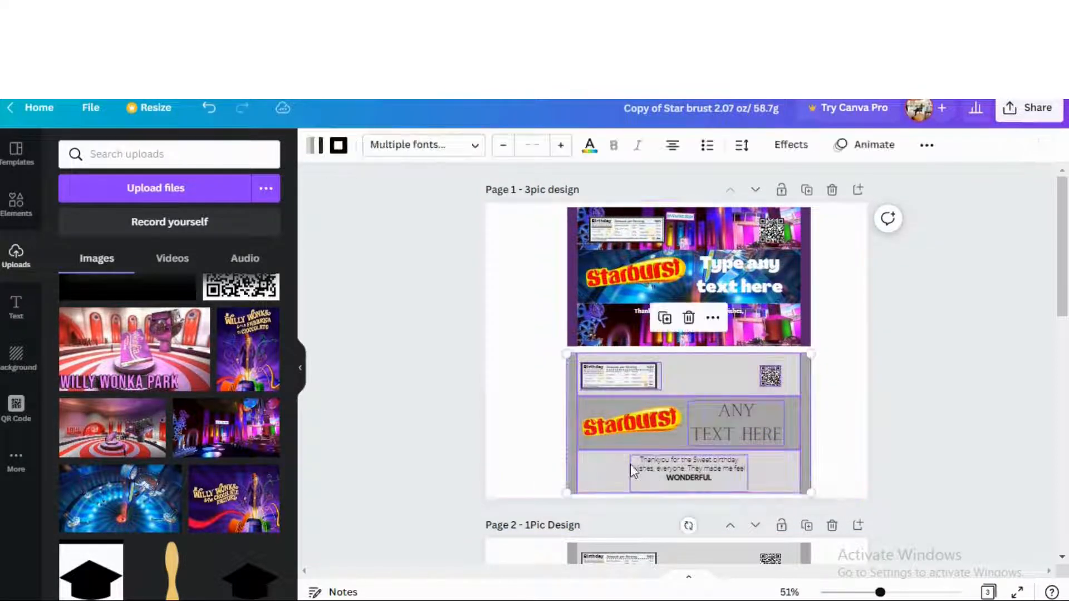
click(689, 318)
click(649, 425)
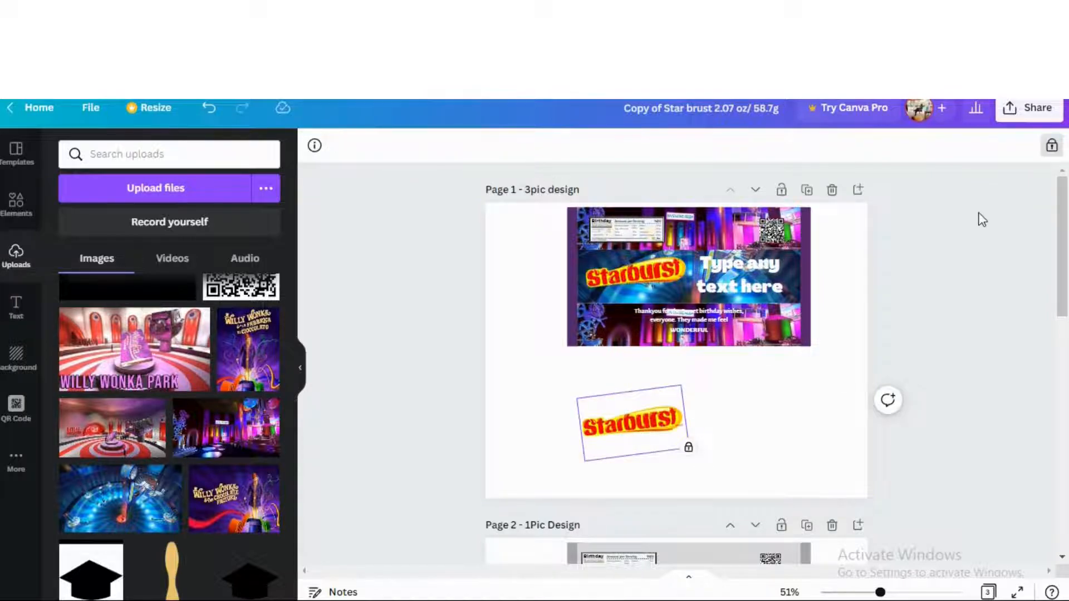
click(1050, 148)
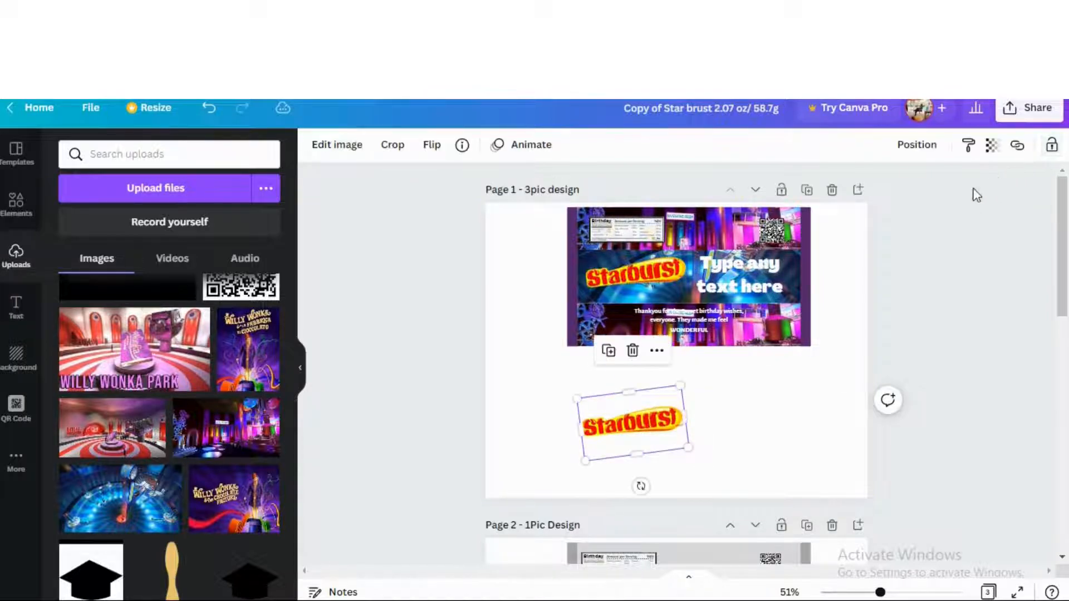
click(632, 352)
Copy the purple Wonka wrapper and paste the duplicate directly below the original
drag(825, 297, 553, 360)
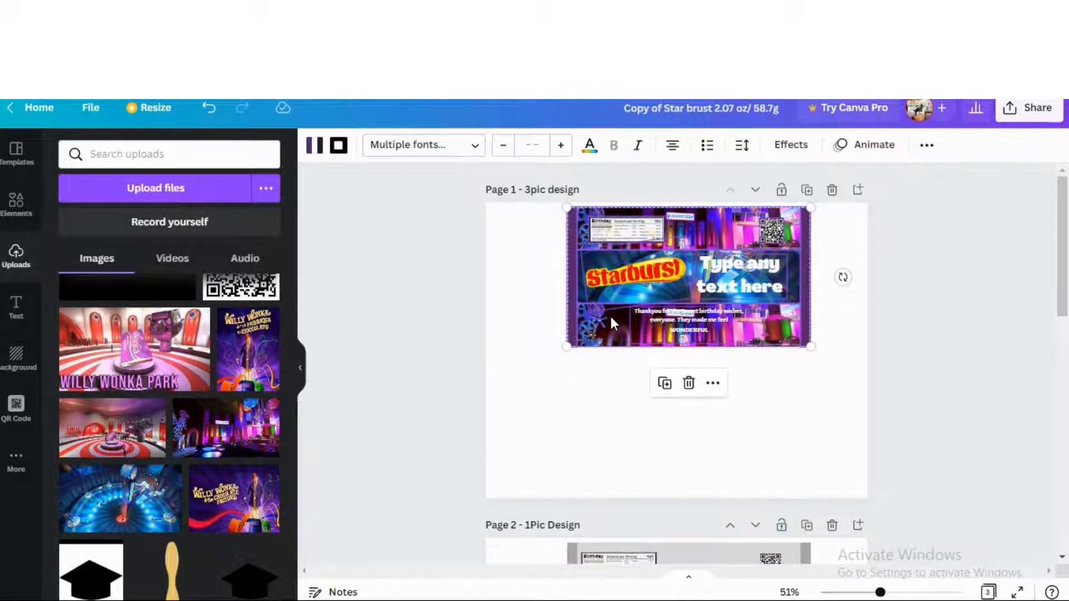
right_click(612, 323)
click(635, 337)
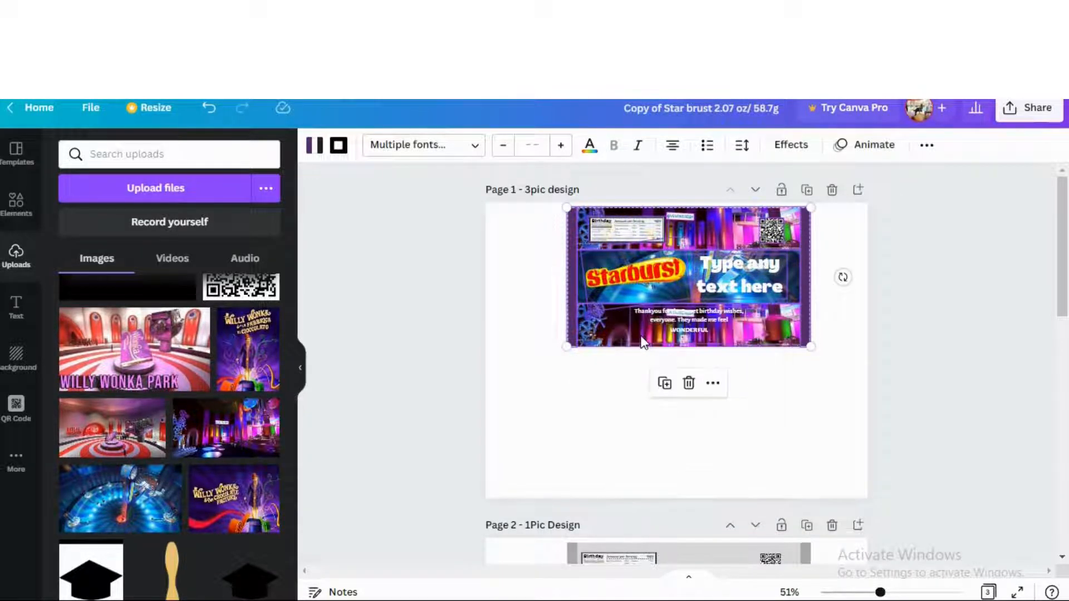
right_click(578, 438)
click(620, 483)
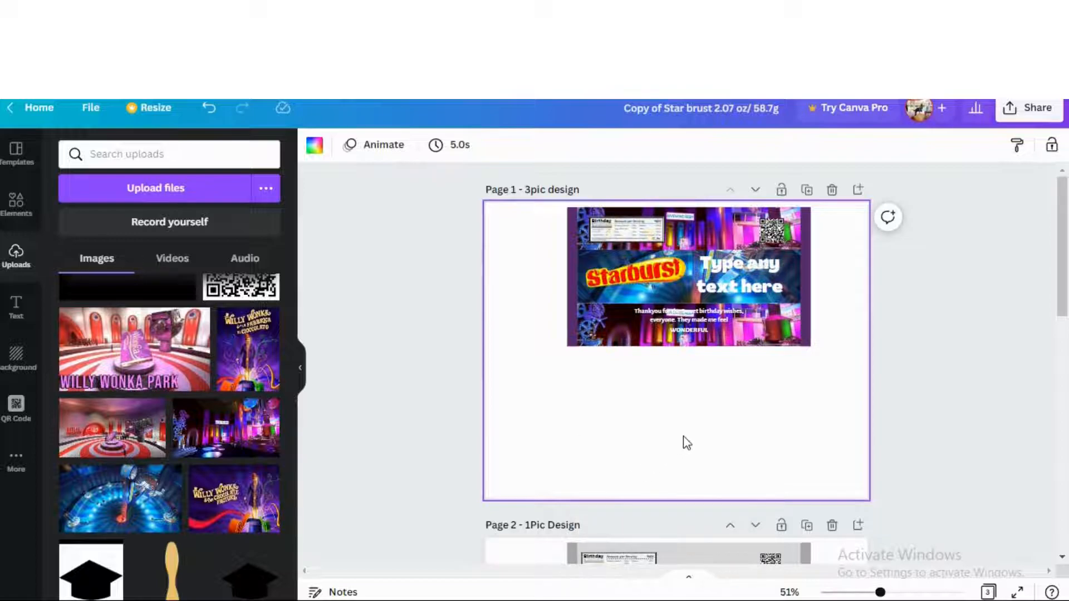
drag(711, 247, 706, 369)
click(857, 379)
Make page 2's wrapper background yellow and both grey side strips dark orange
scroll(818, 388, down, 1)
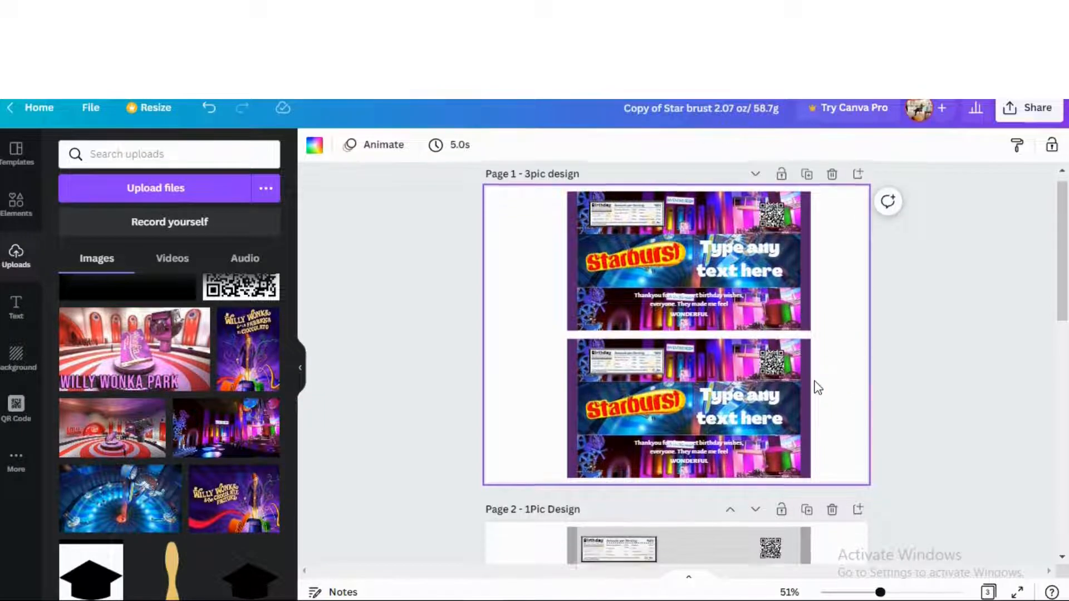
scroll(818, 388, down, 5)
scroll(813, 387, up, 2)
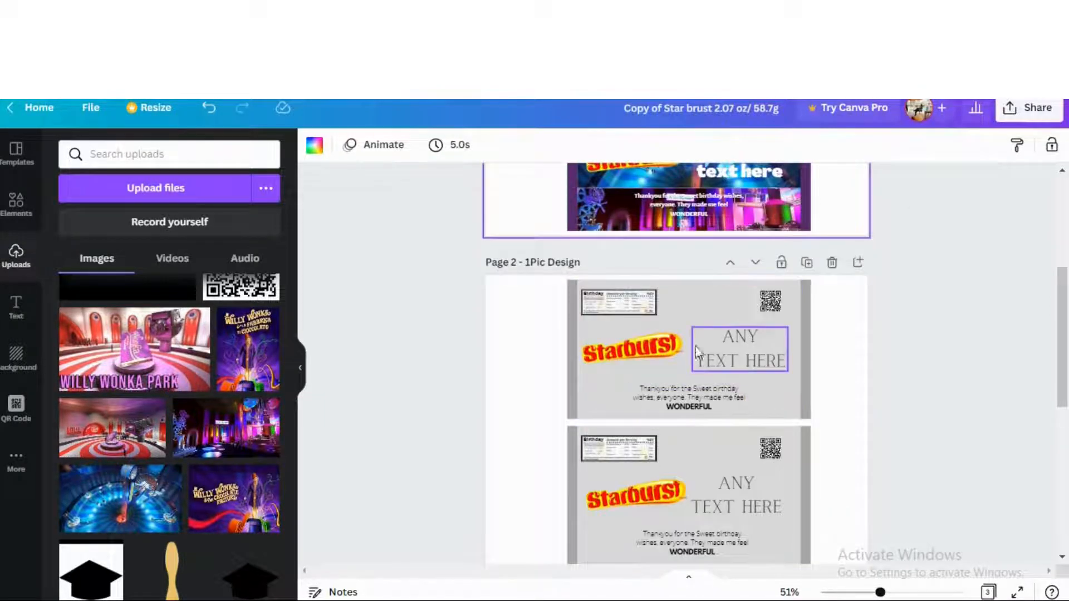
click(702, 319)
click(314, 145)
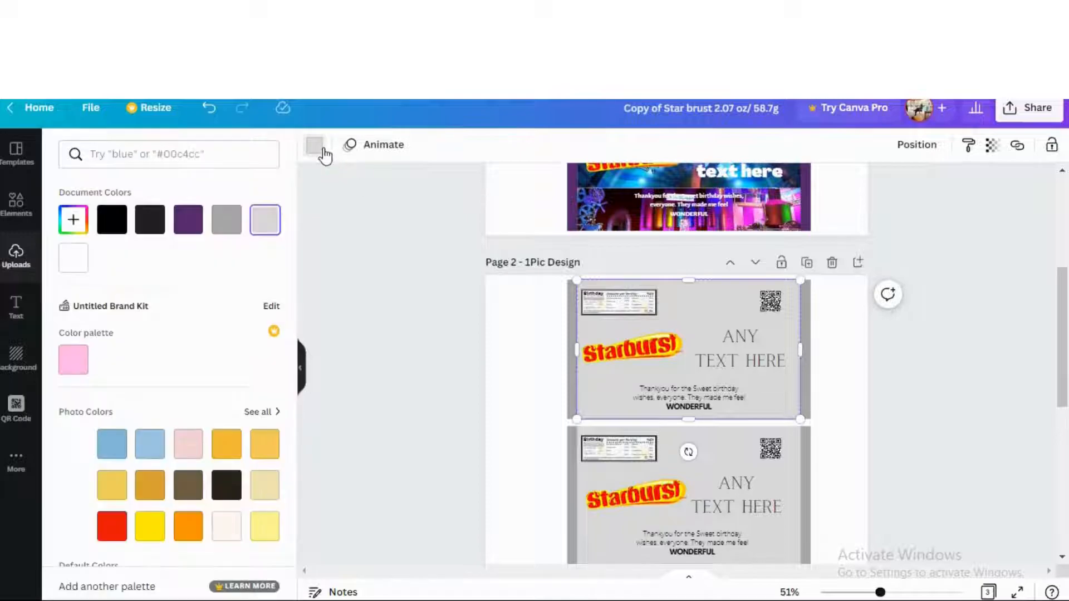
click(143, 499)
click(112, 485)
click(571, 382)
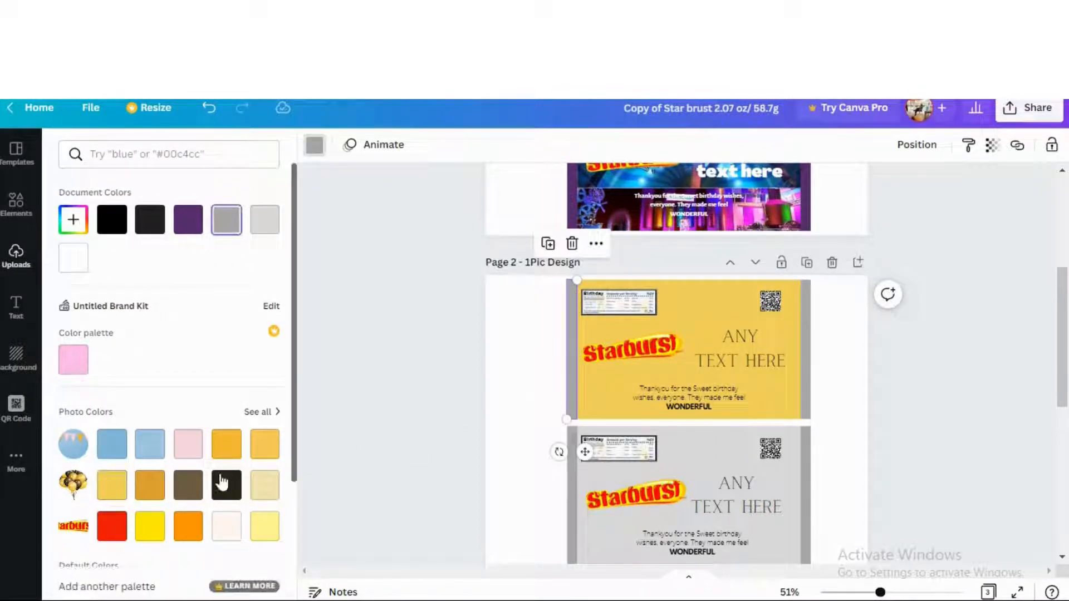
click(159, 488)
click(804, 350)
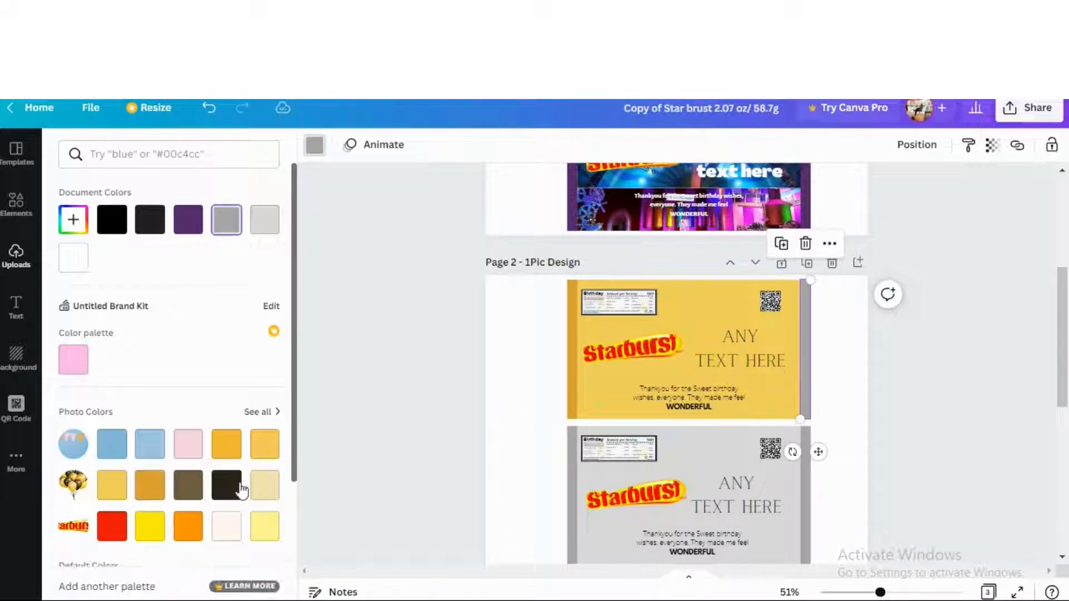
click(151, 485)
Change the heading text from 'ANY TEXT HERE' to 'TYPE ANY TEXT HERE'
click(757, 352)
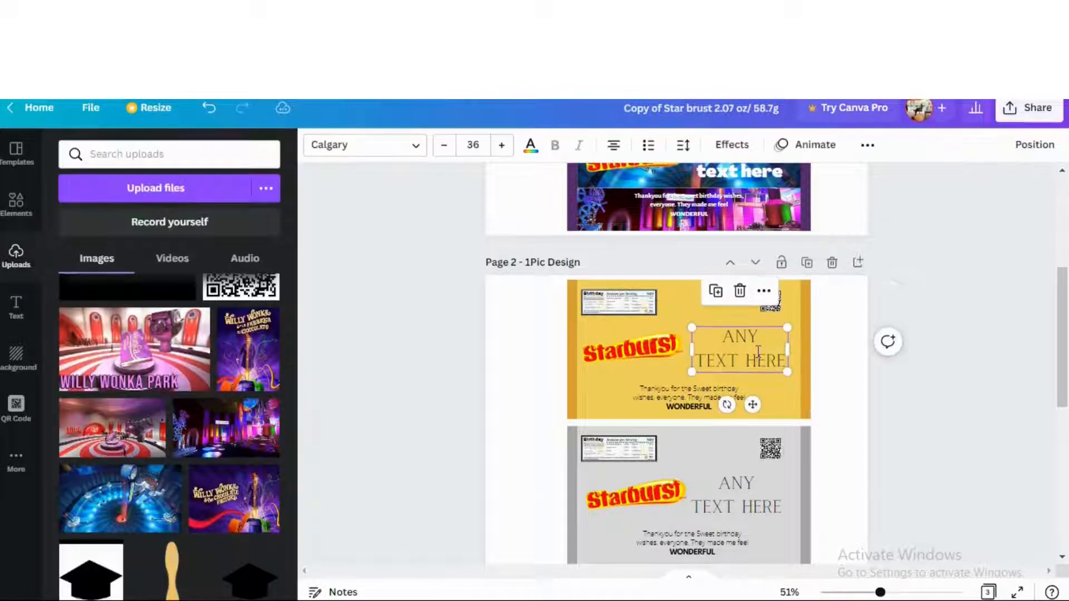
double_click(758, 350)
triple_click(758, 351)
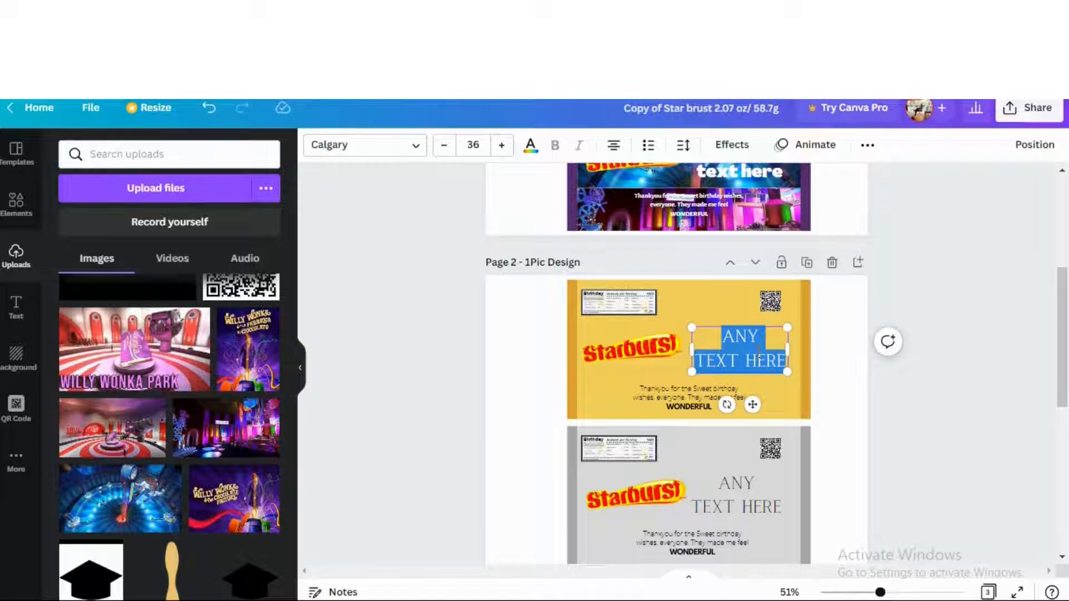
text(TYPE ANY T)
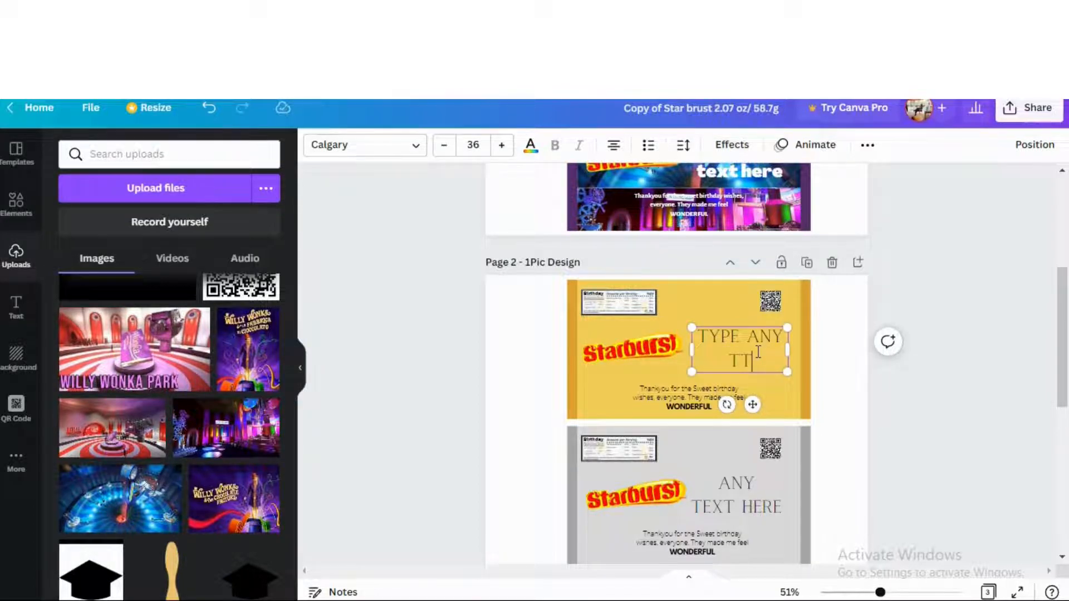
text(EXT HERE)
click(833, 376)
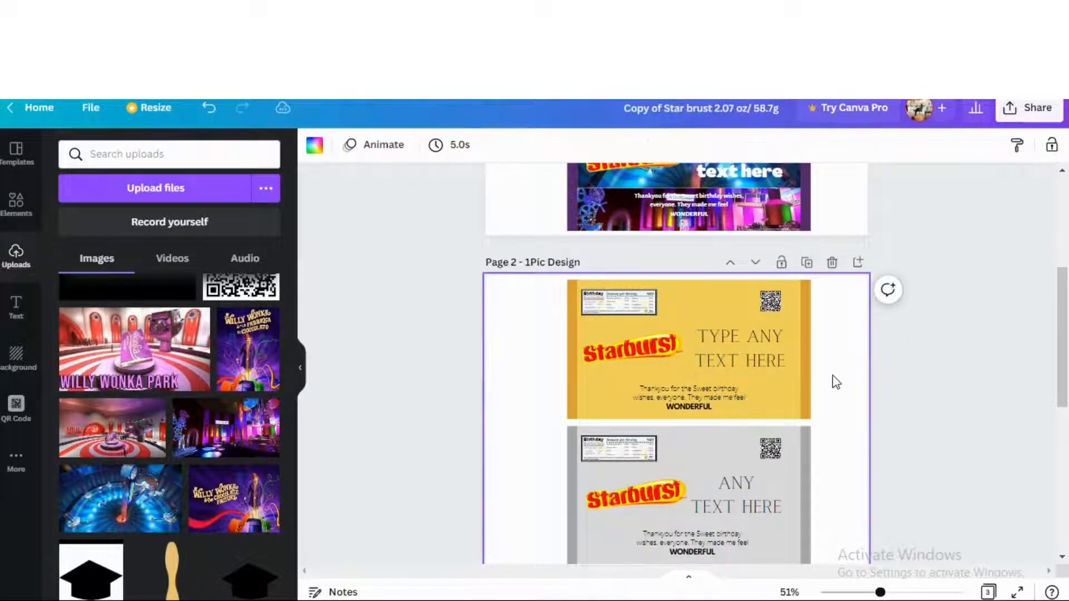
Add the neon Wonka scene image to the top card and set the heading font to Alegreya Sans Black
drag(249, 456, 694, 301)
click(749, 346)
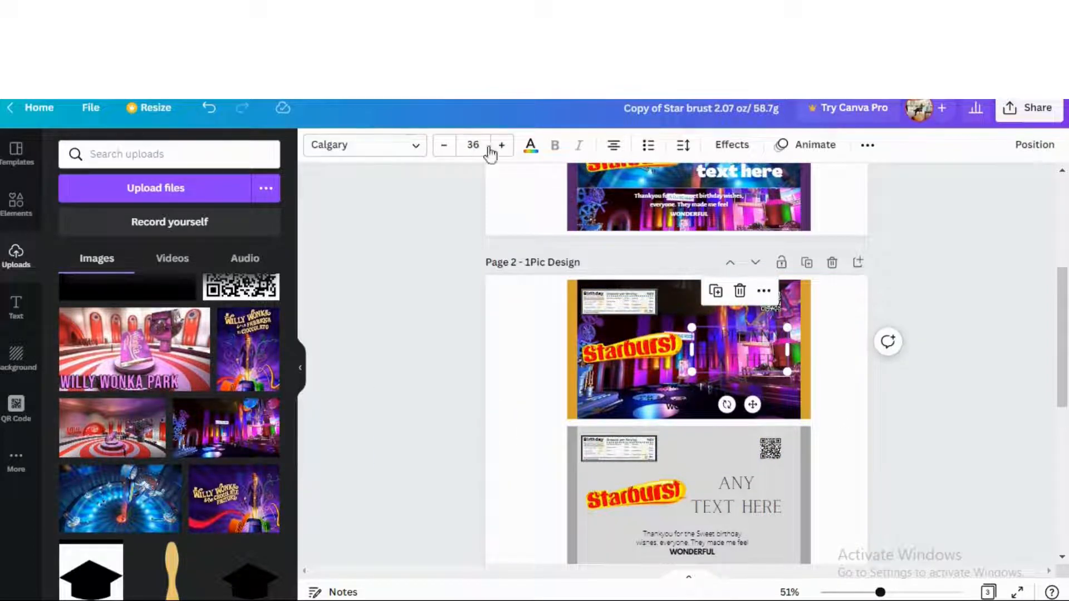
click(417, 146)
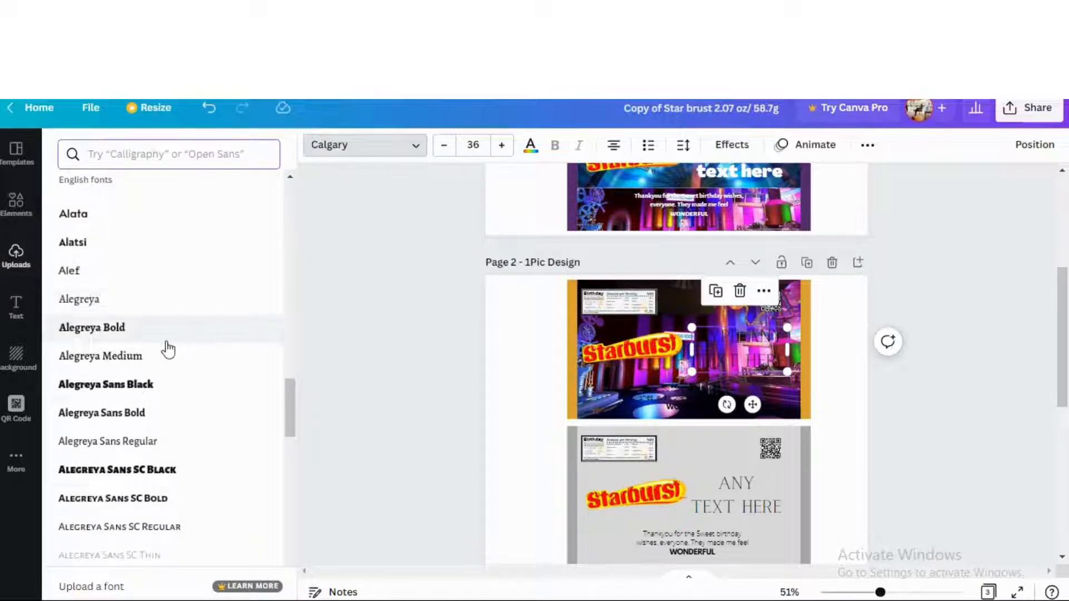
click(159, 357)
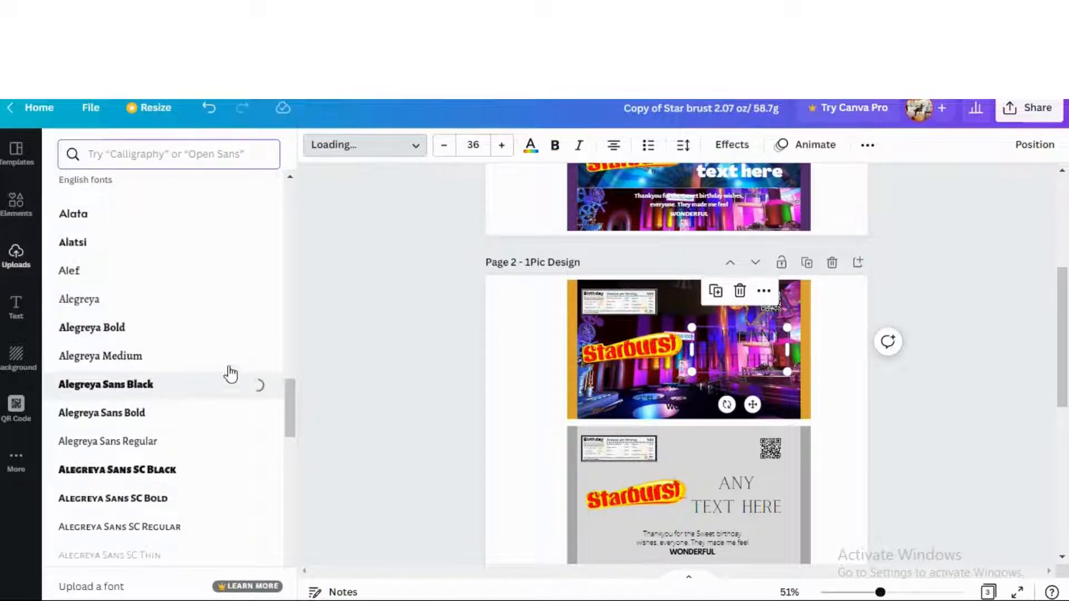
Make the heading and the thank-you message text white
click(530, 148)
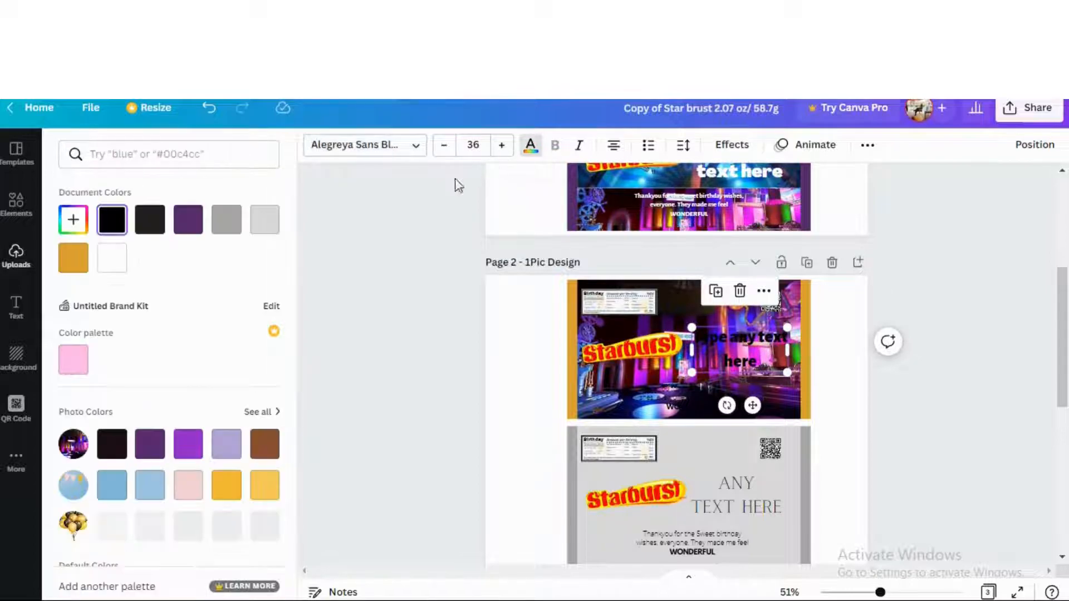
click(114, 272)
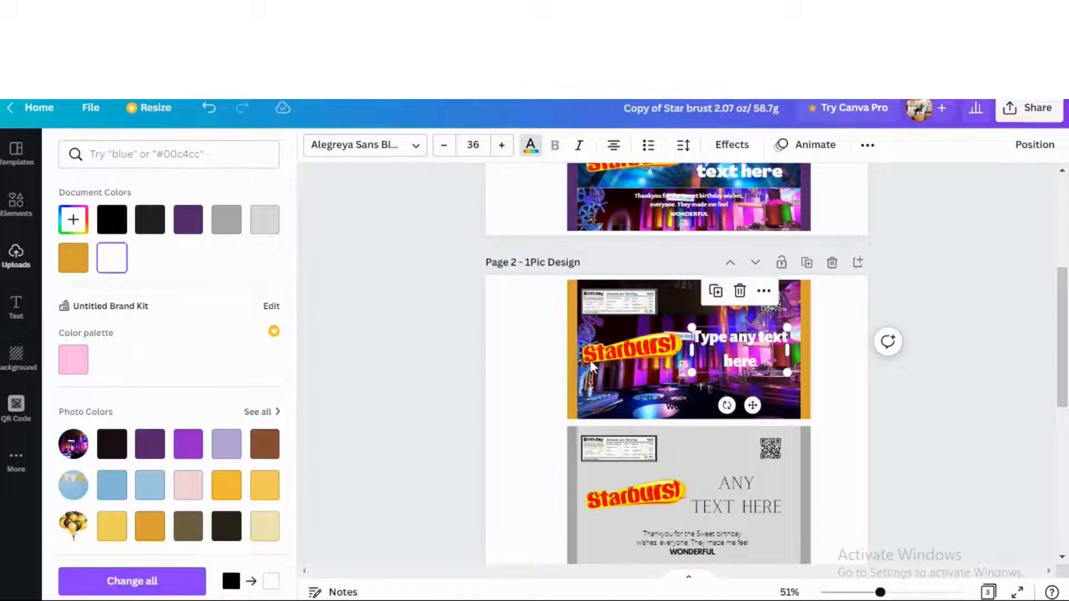
click(679, 396)
click(533, 151)
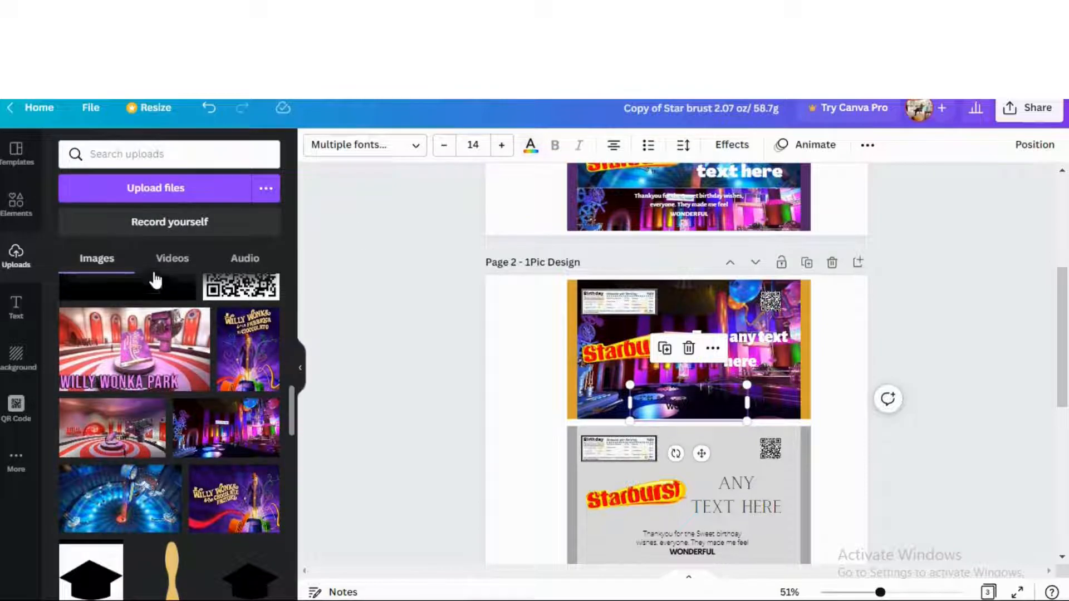
click(533, 153)
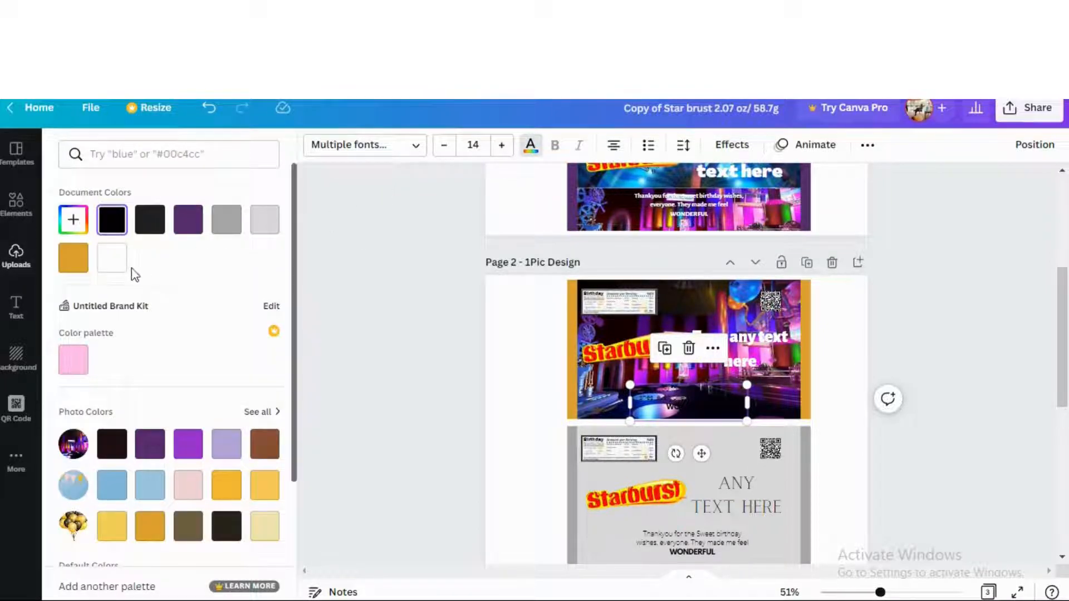
click(112, 269)
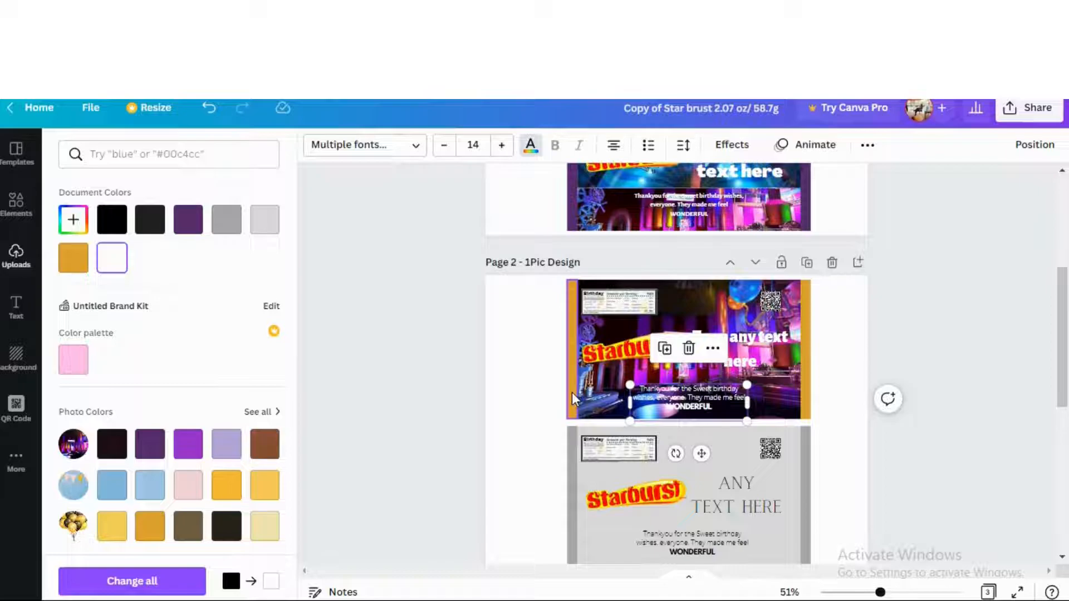
Recolour the left and right orange side strips purple
click(573, 392)
click(315, 148)
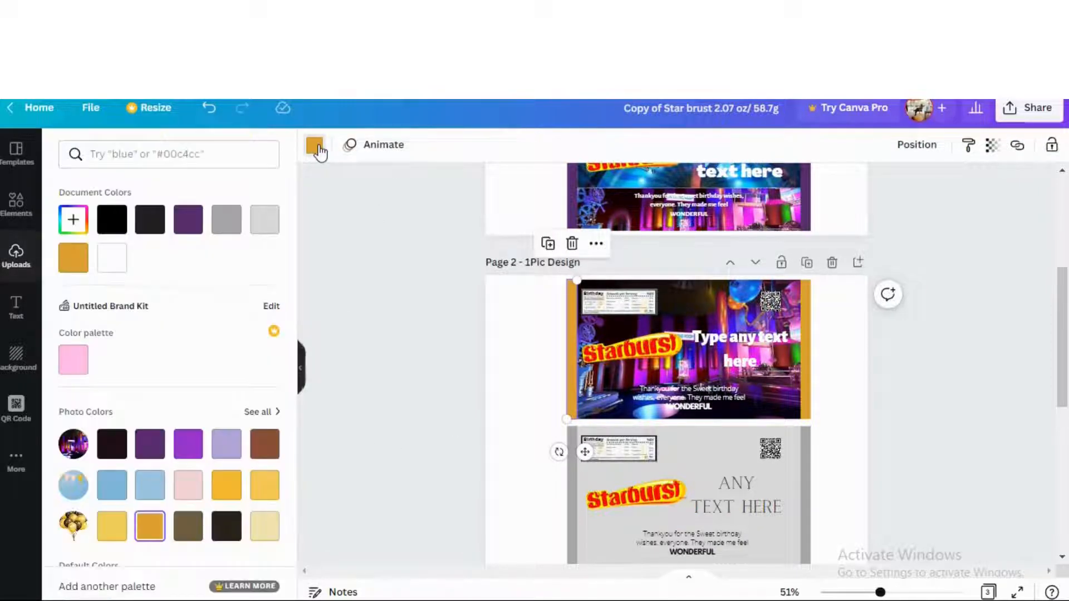
click(150, 446)
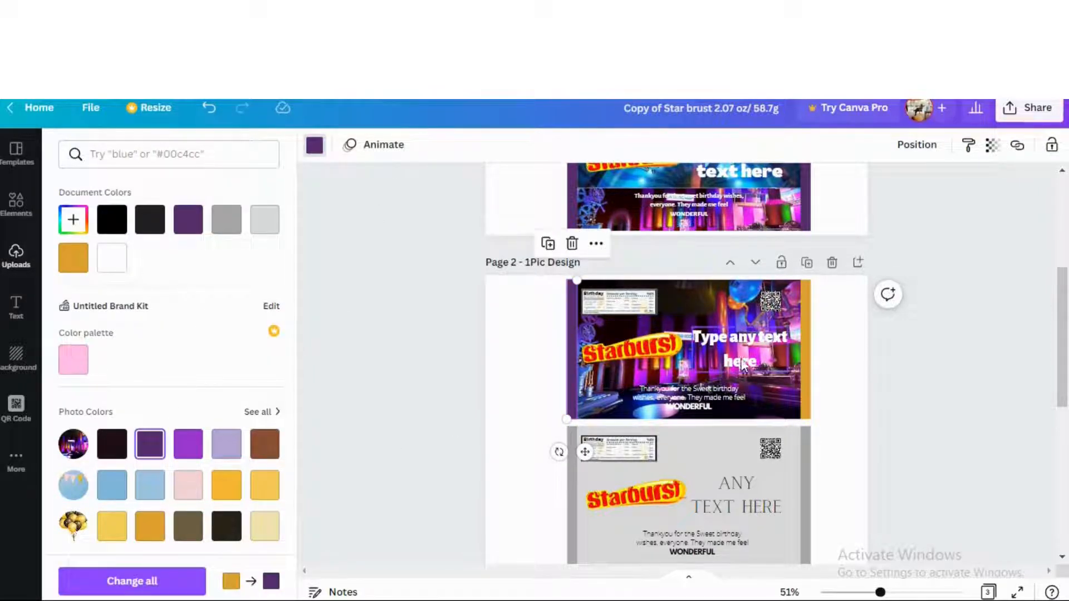
click(803, 342)
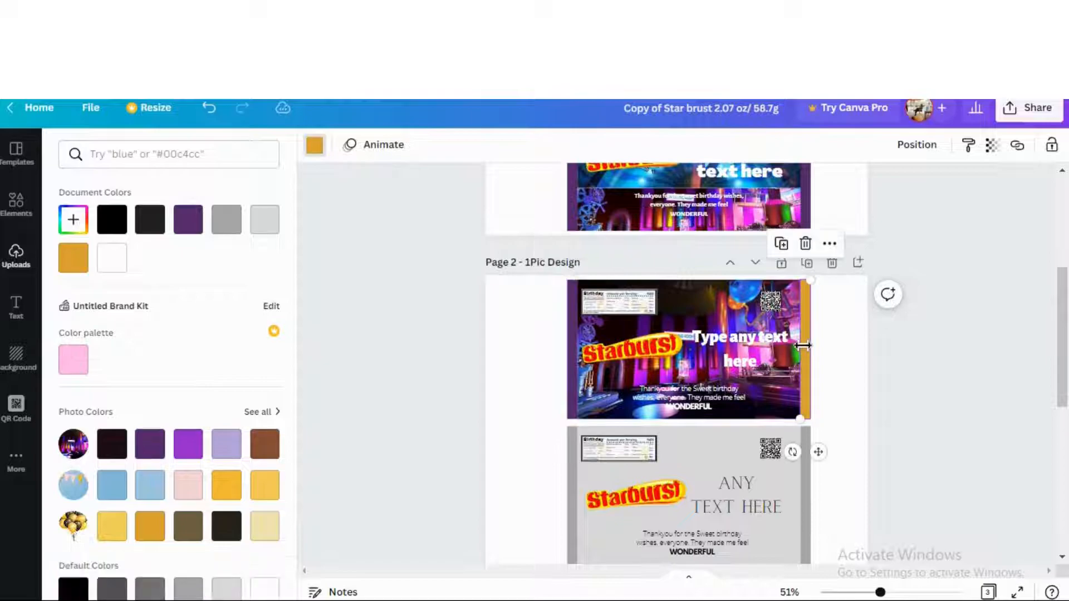
click(150, 444)
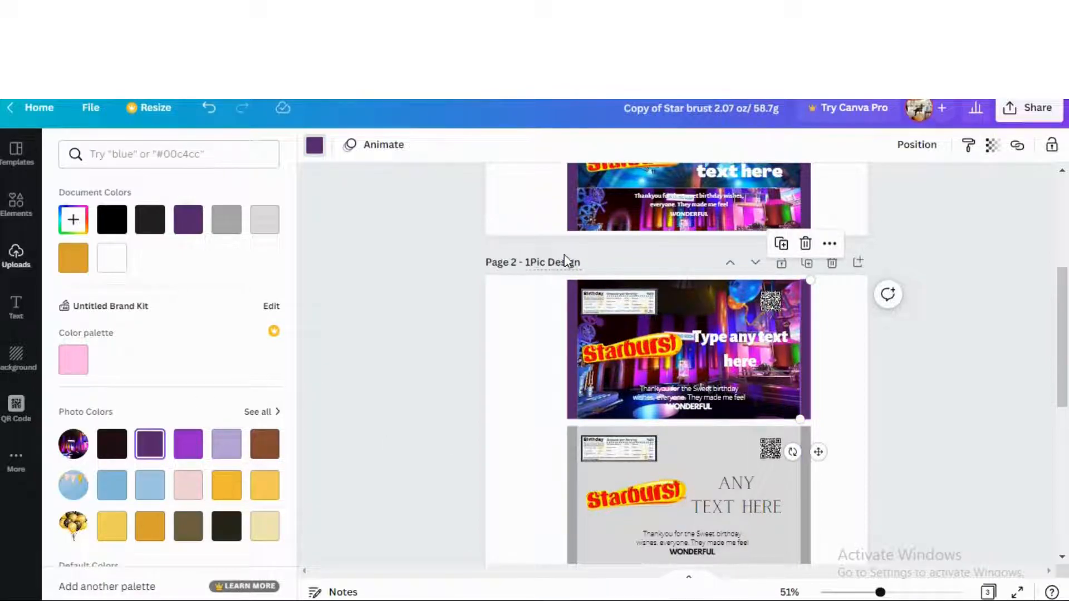
click(526, 299)
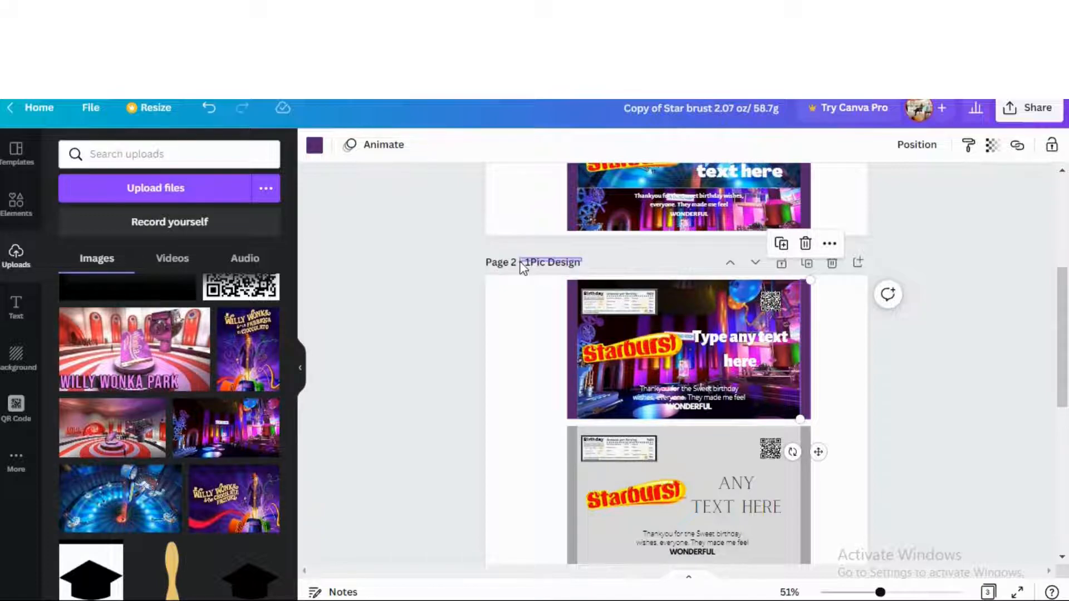
Select all elements of the grey lower card on page 2 and delete them
click(513, 288)
scroll(544, 380, down, 4)
scroll(544, 380, up, 1)
scroll(544, 383, up, 3)
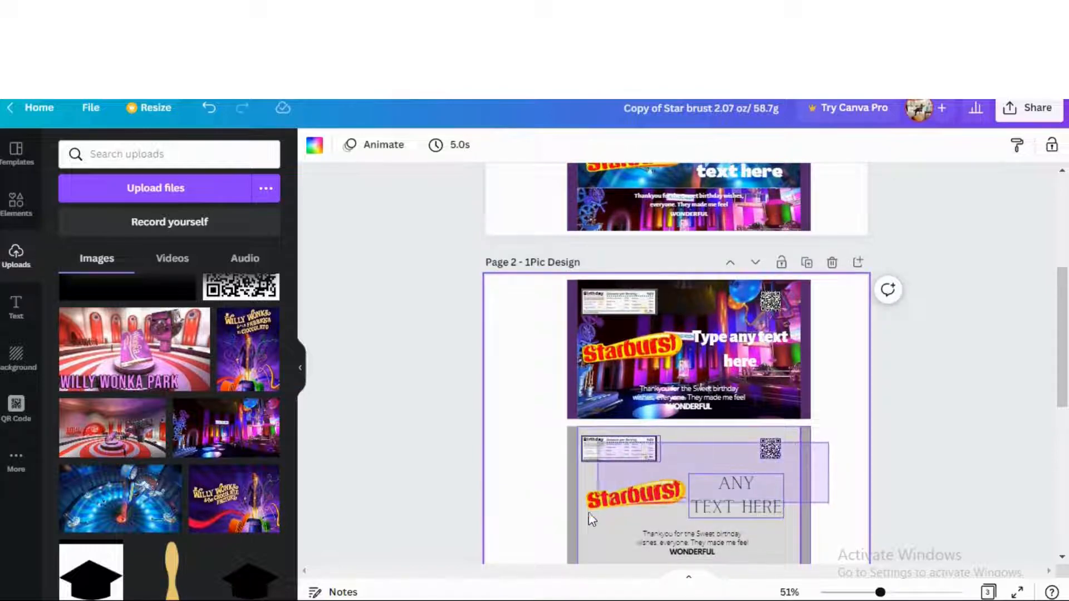
click(618, 519)
click(634, 504)
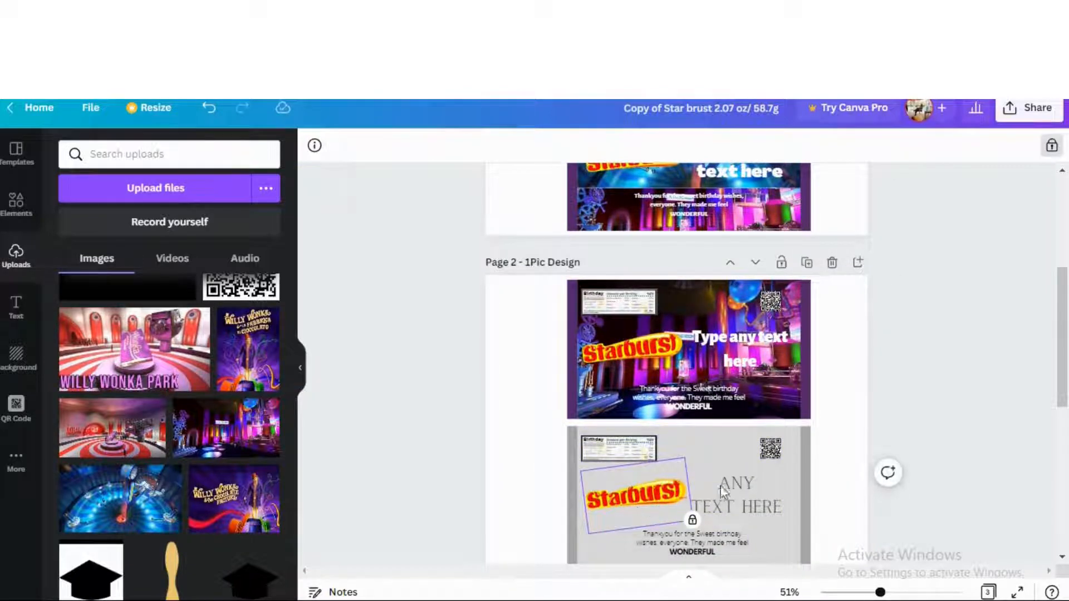
click(826, 466)
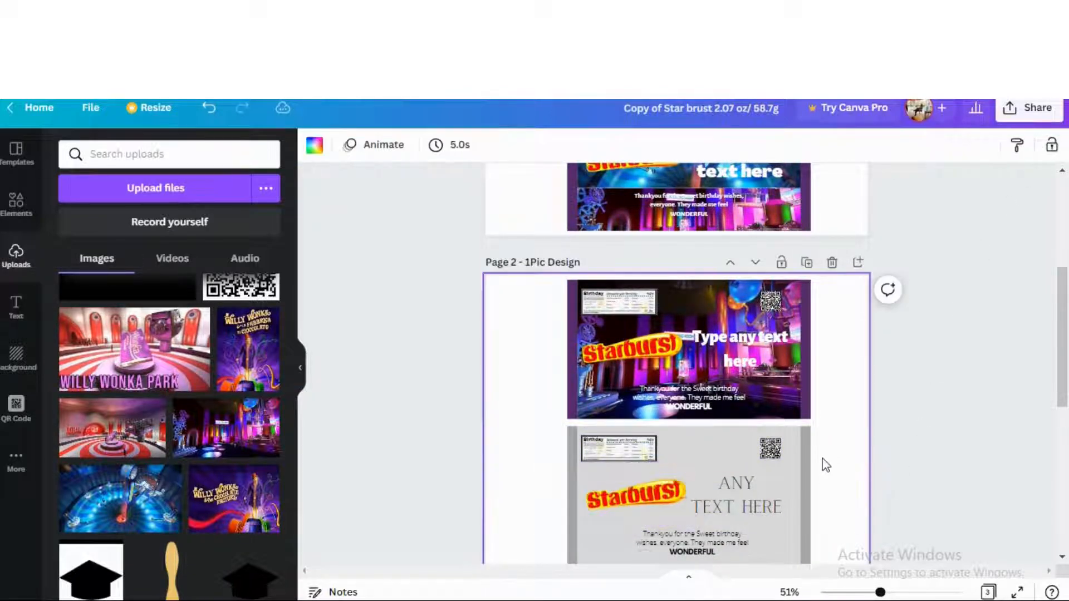
drag(809, 518, 546, 565)
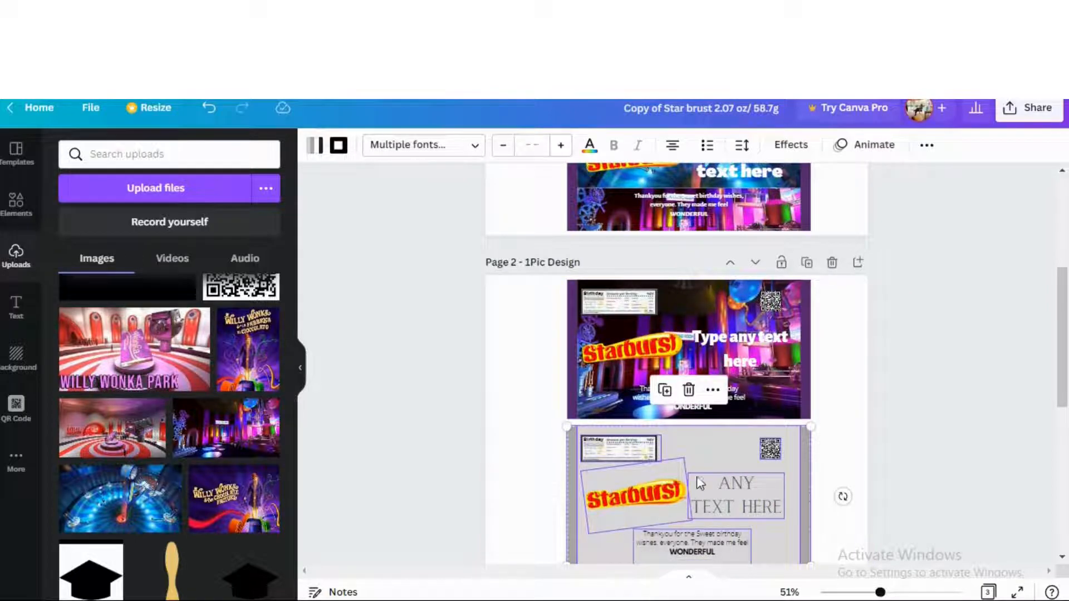
click(689, 390)
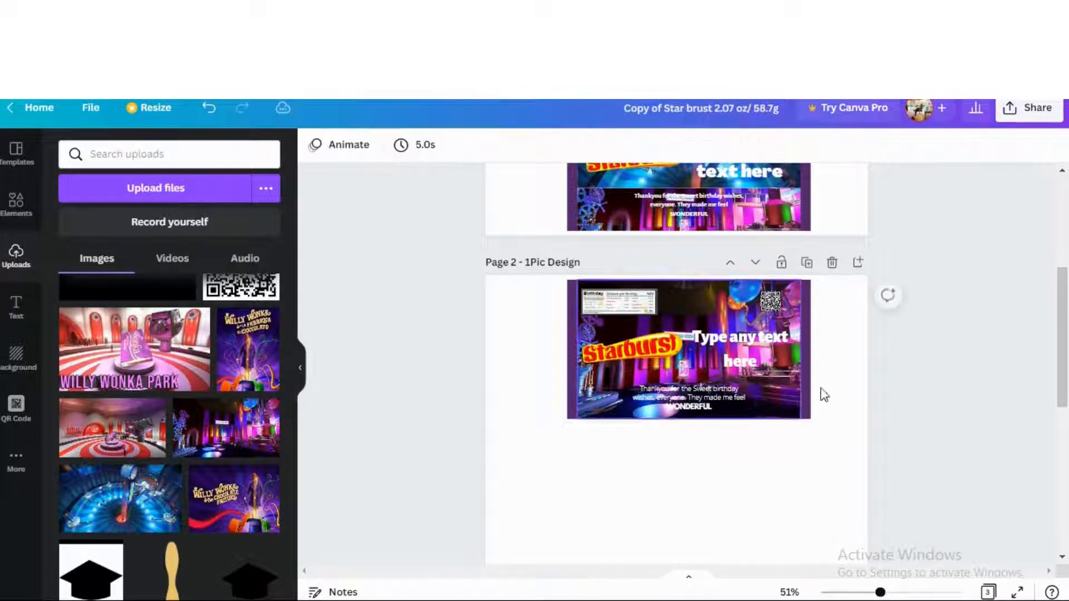
Unlock the wrapper image and select every element of the Wonka wrapper
click(646, 343)
click(1051, 147)
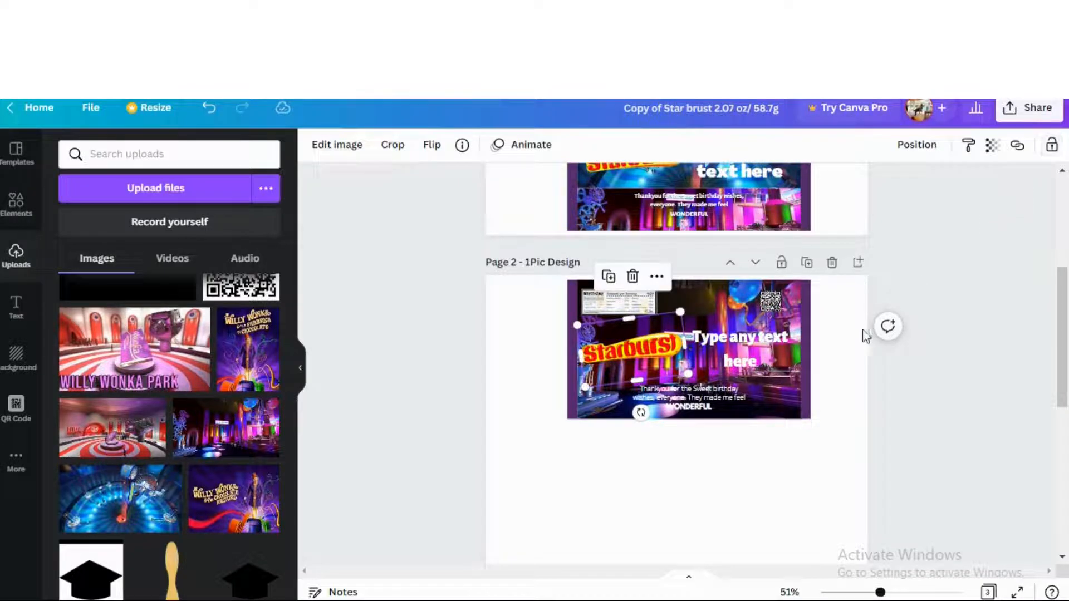
click(831, 332)
drag(827, 284, 556, 442)
Duplicate the Willy Wonka wrapper and resize the copy's small nutrition label
click(724, 247)
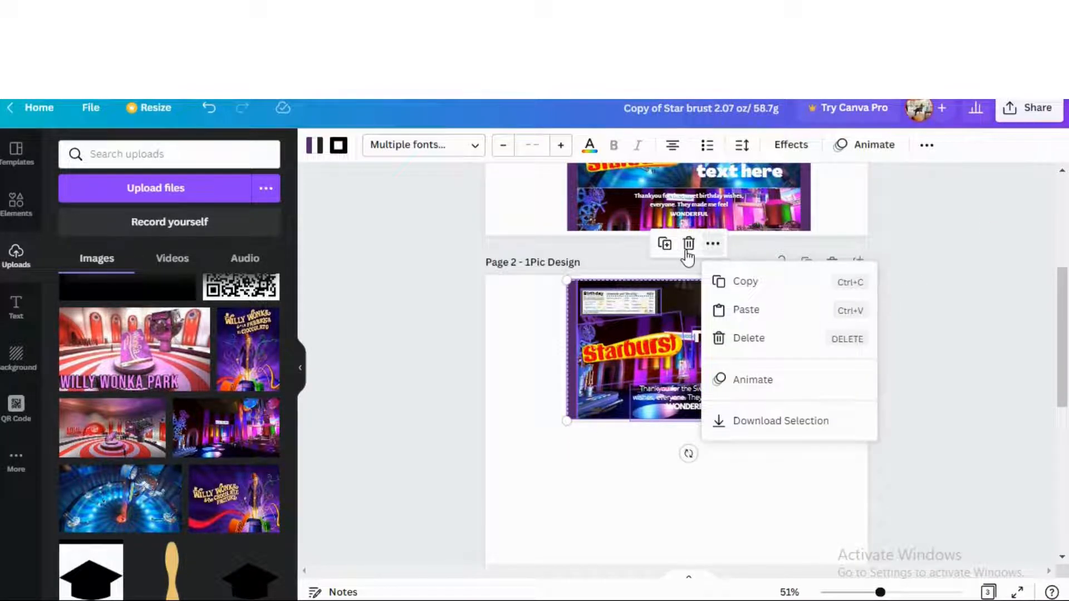
click(665, 244)
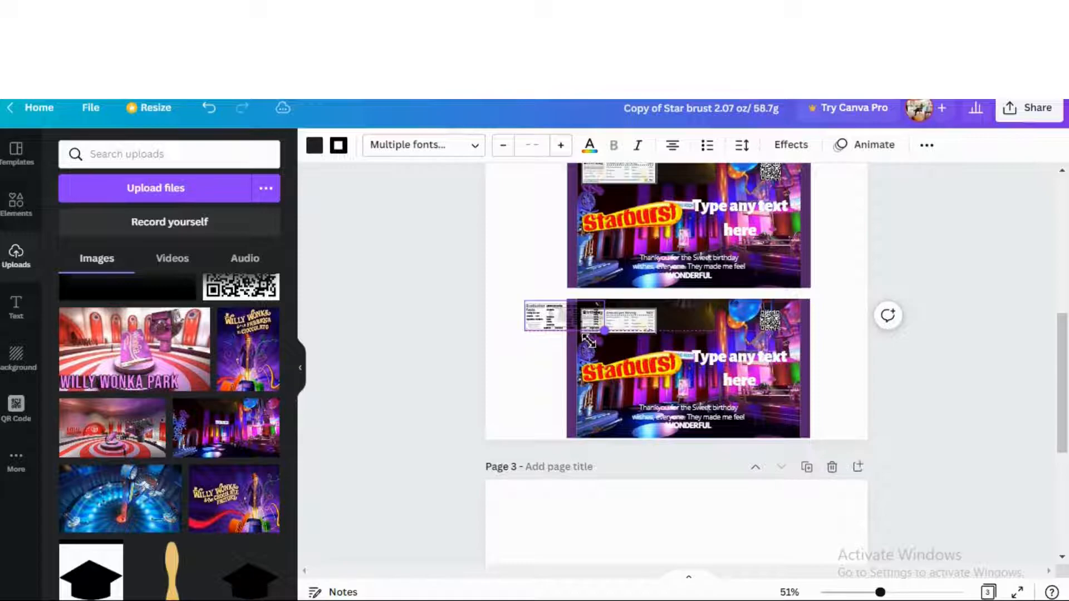
drag(589, 340, 589, 340)
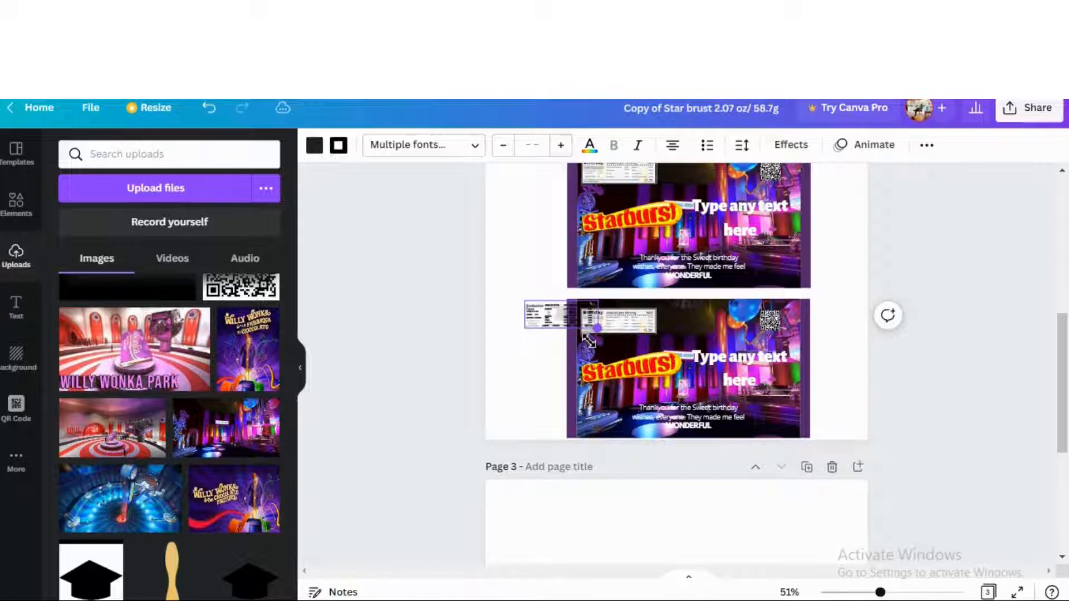
drag(588, 340, 666, 349)
Move the Graduation Facts label onto page 3 and enlarge the Birthday label slightly
drag(643, 342, 579, 526)
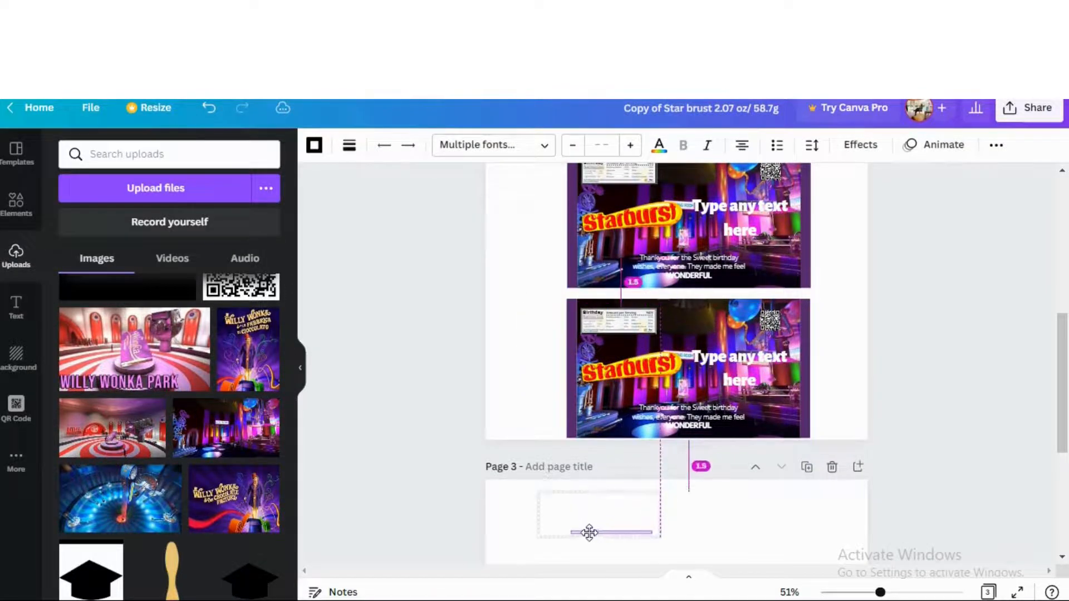
click(720, 528)
click(628, 326)
drag(660, 335, 700, 397)
scroll(699, 398, up, 5)
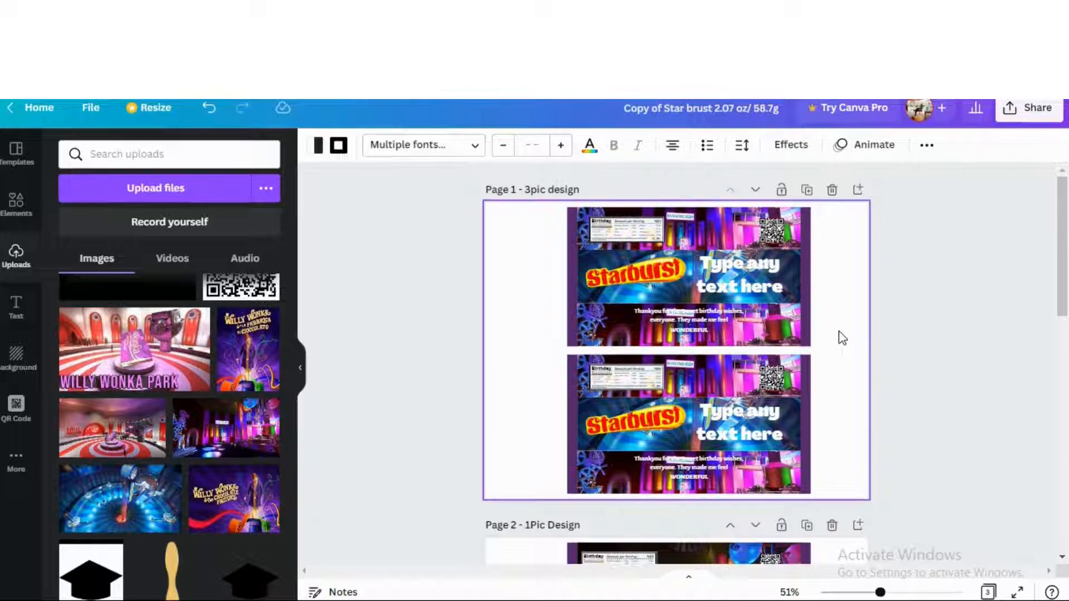
Set the design's download file type to PDF Print
click(1029, 108)
click(884, 453)
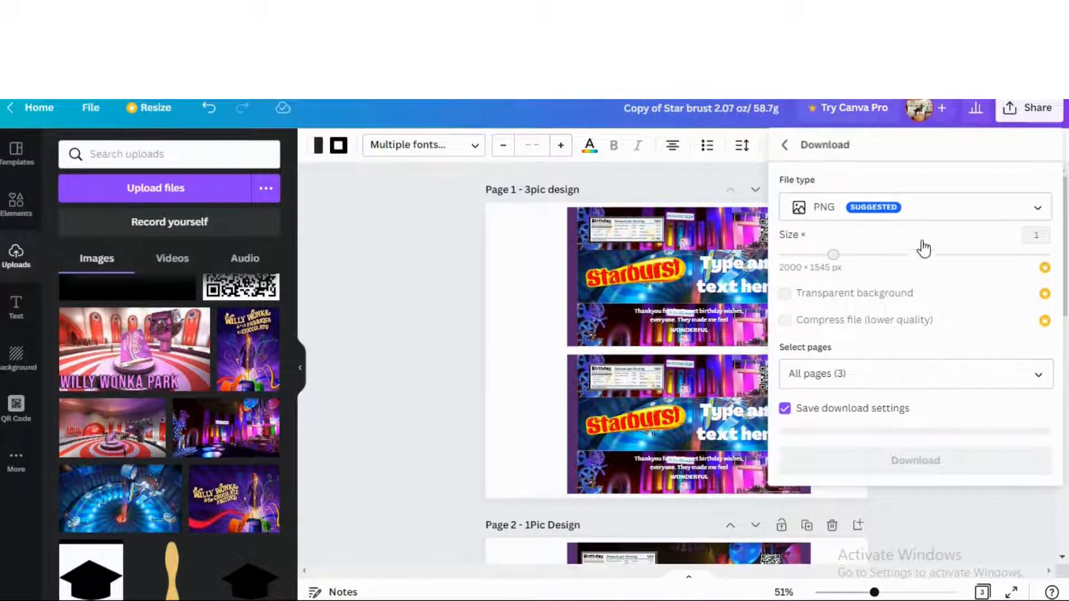
click(936, 210)
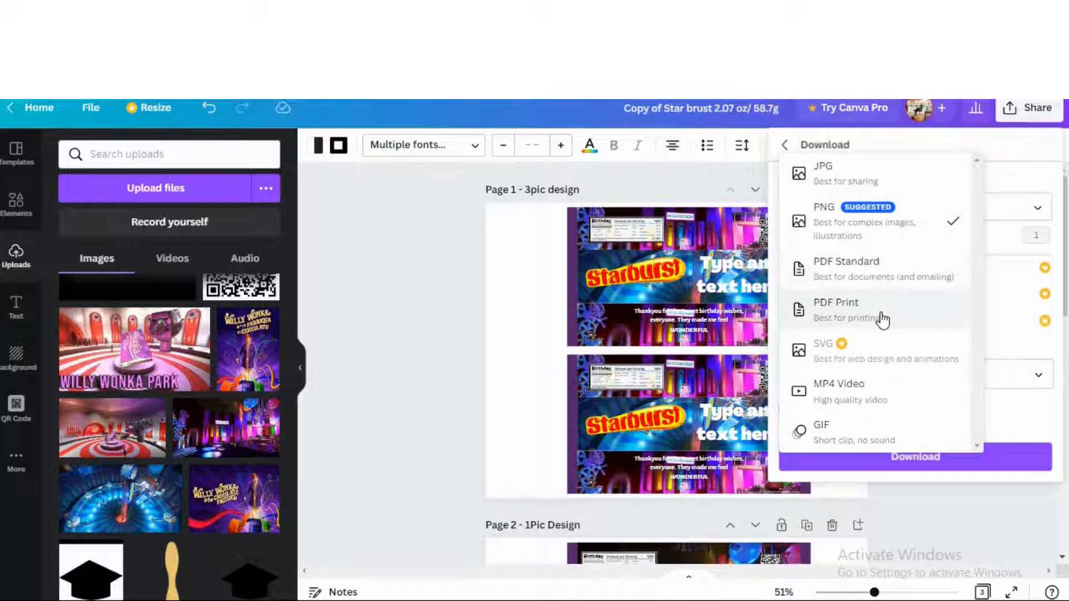
click(852, 309)
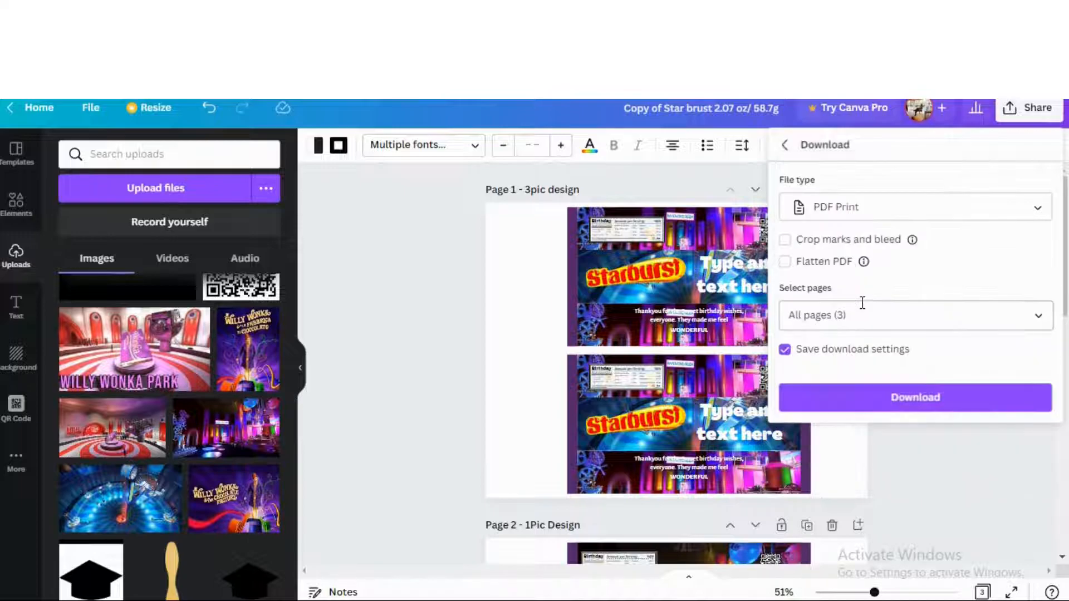
Select only Page 1 – 3pic design for the download and download it
click(1036, 318)
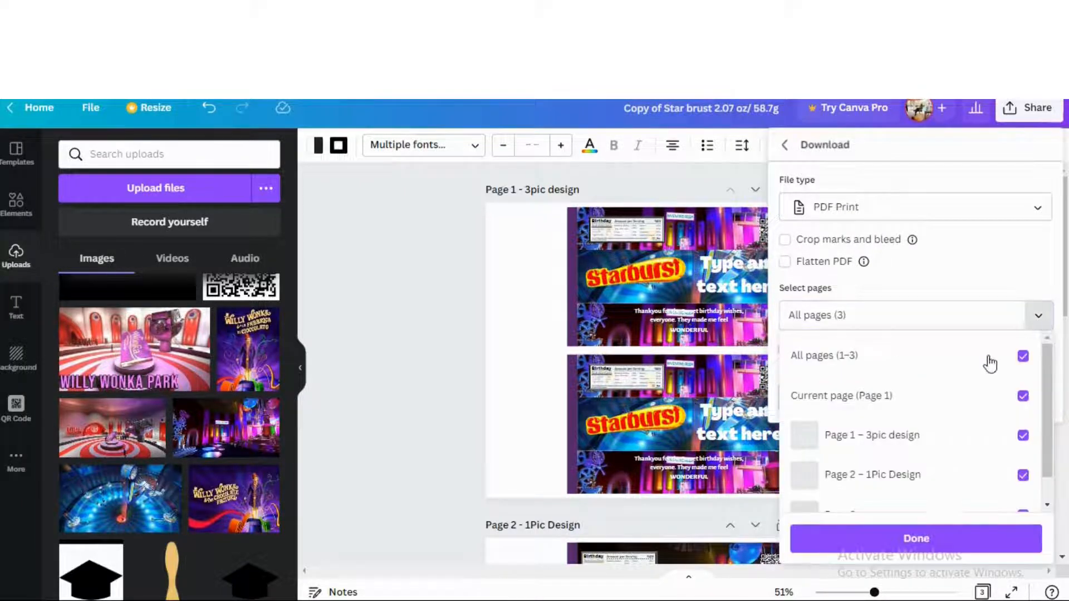
click(1024, 357)
scroll(936, 421, down, 1)
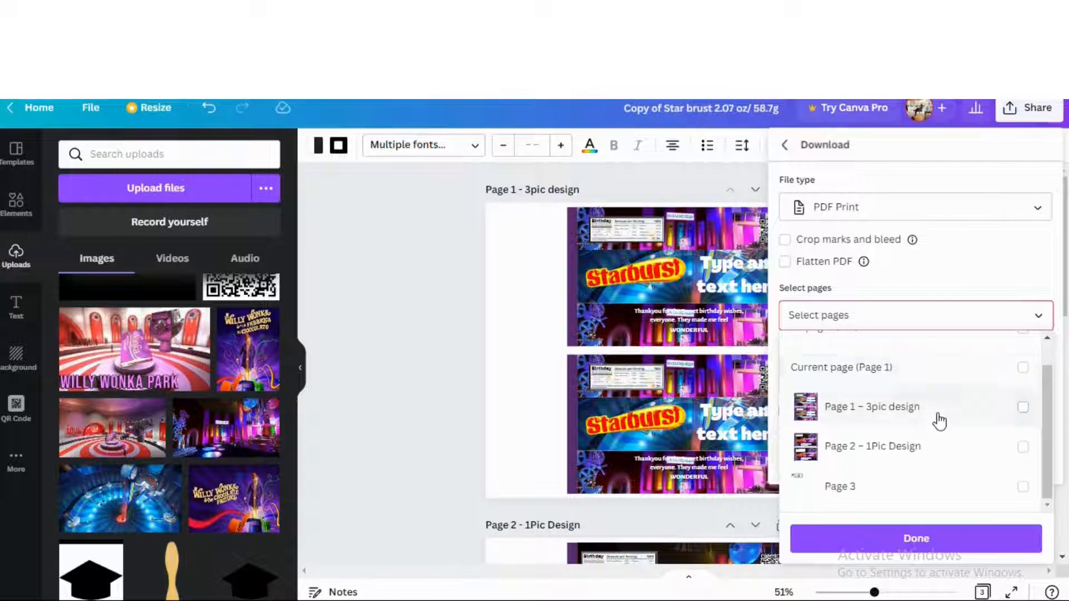
click(894, 450)
click(892, 410)
click(888, 437)
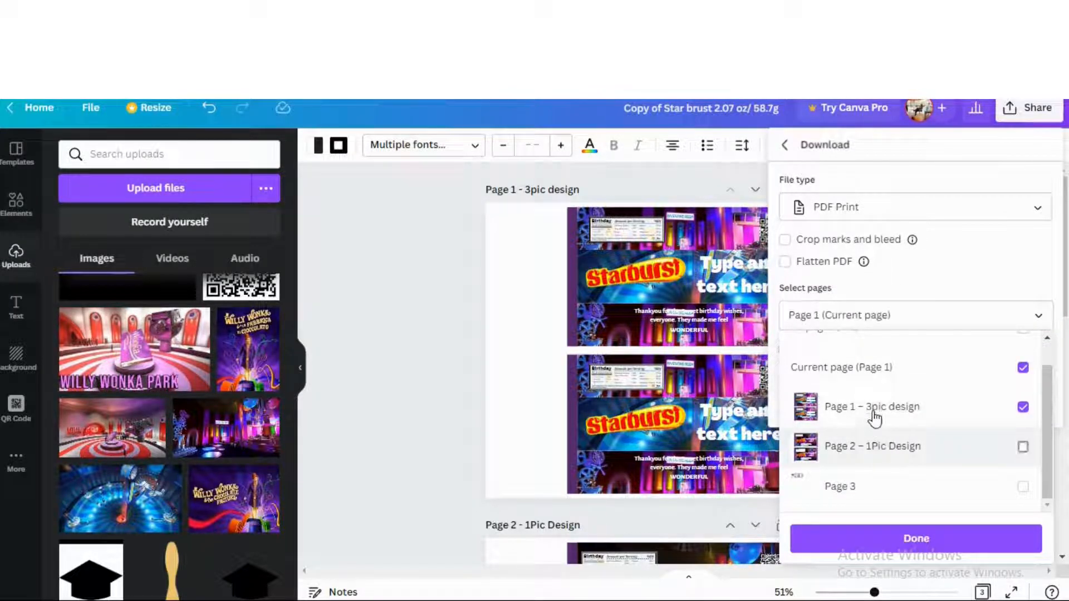
click(871, 412)
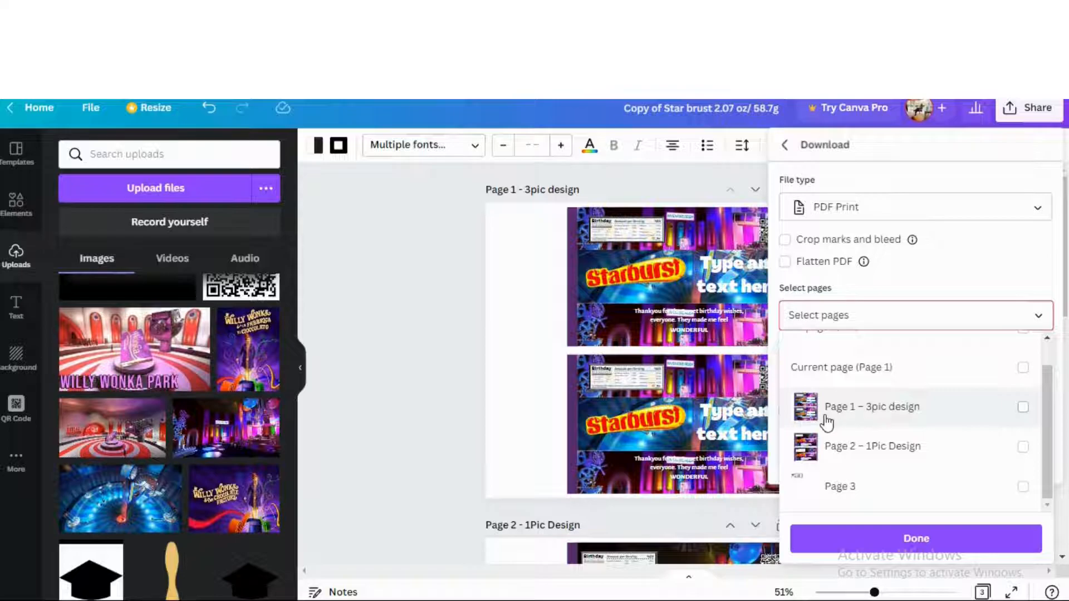
click(875, 421)
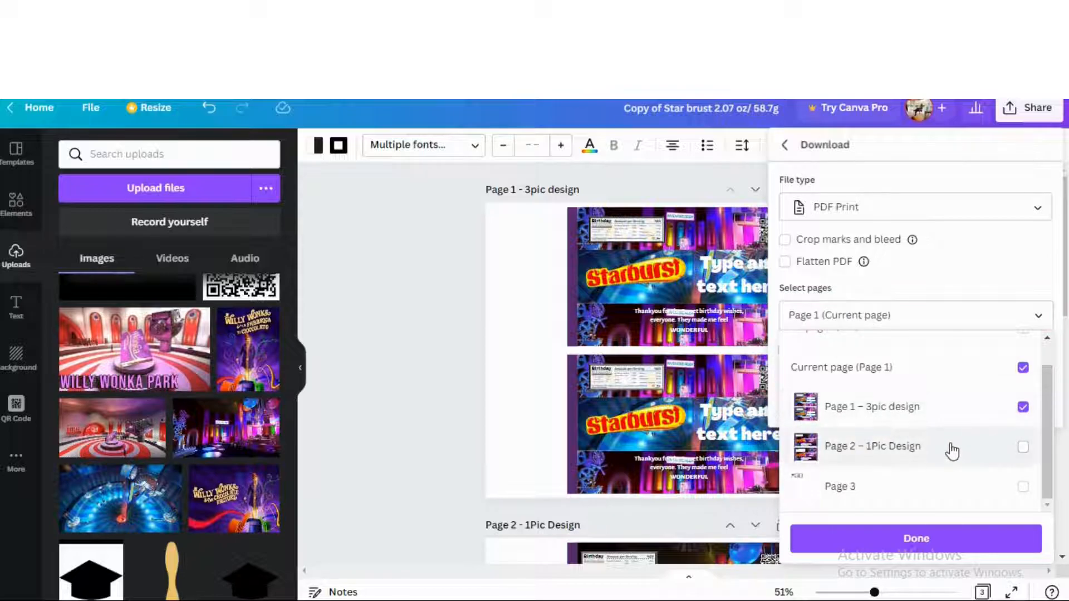
click(916, 421)
click(860, 452)
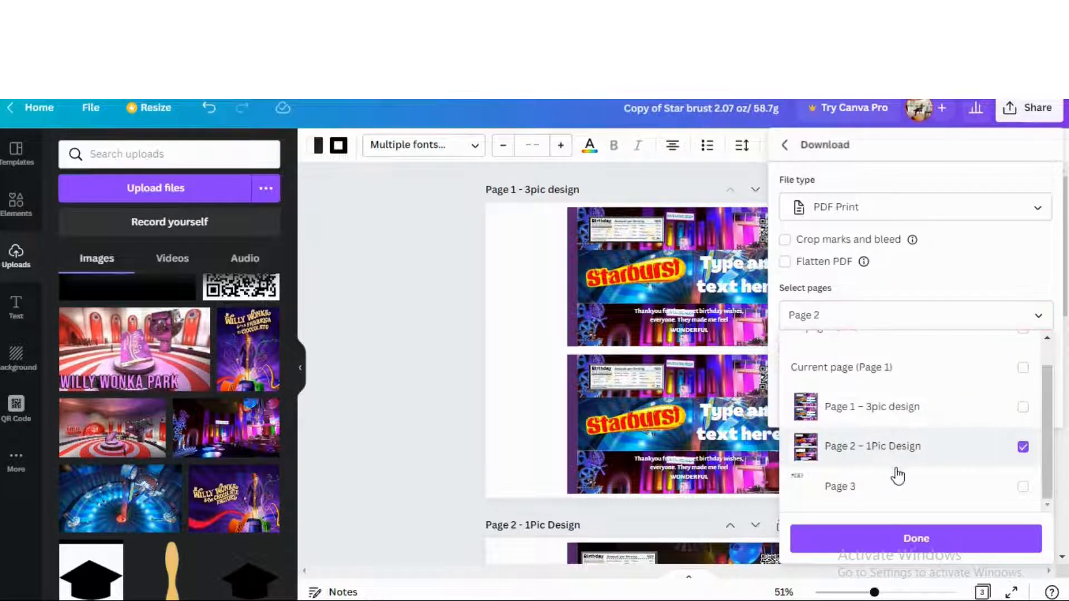
click(861, 453)
click(864, 422)
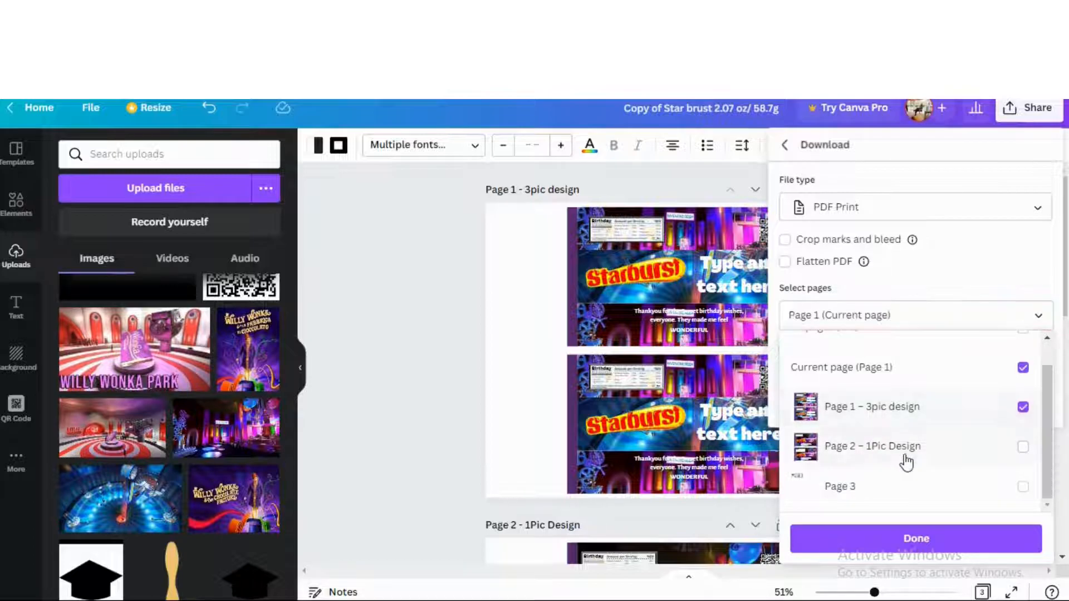
click(919, 539)
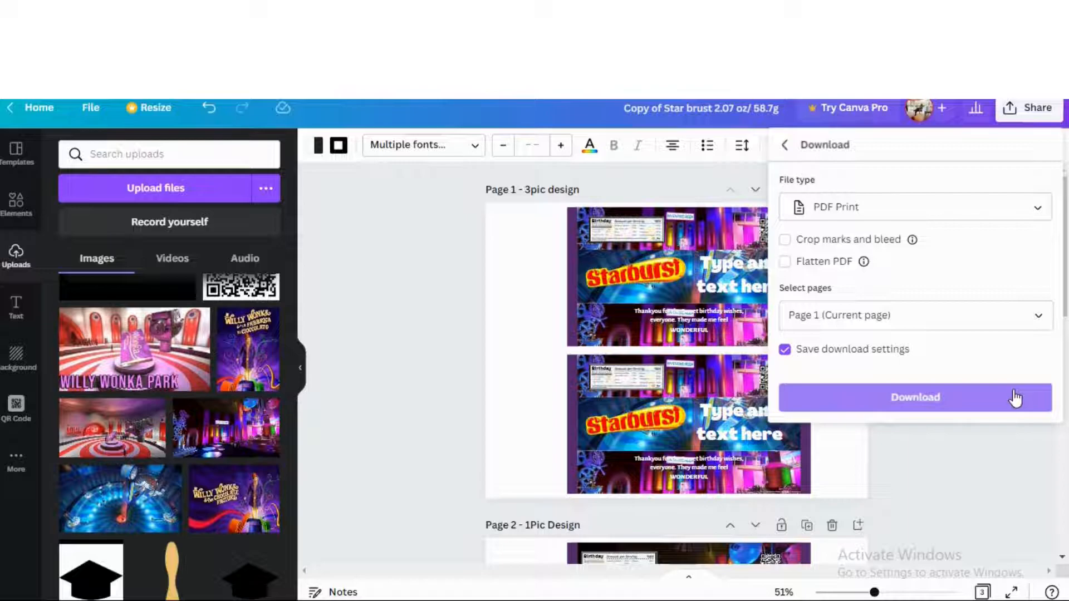
click(909, 399)
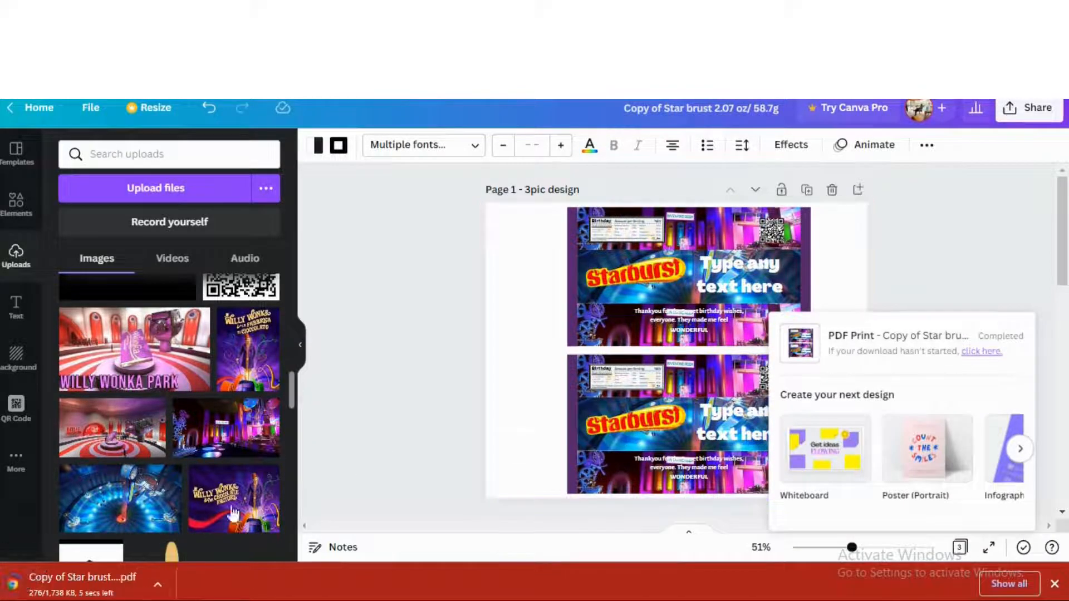
Open the downloaded 'Copy of Star brust' PDF in Chrome's viewer
click(159, 583)
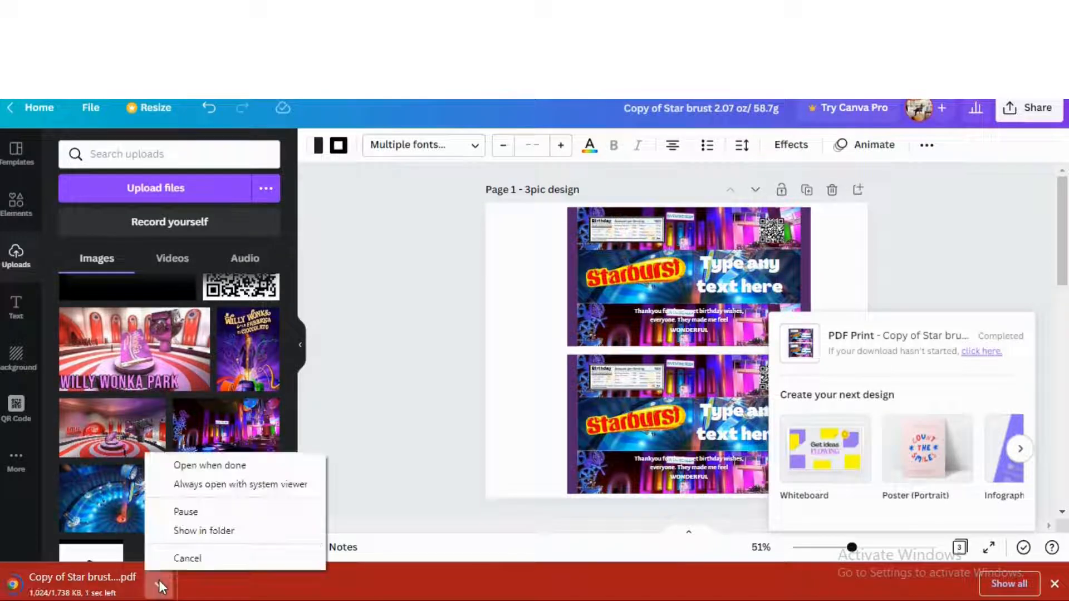
click(204, 472)
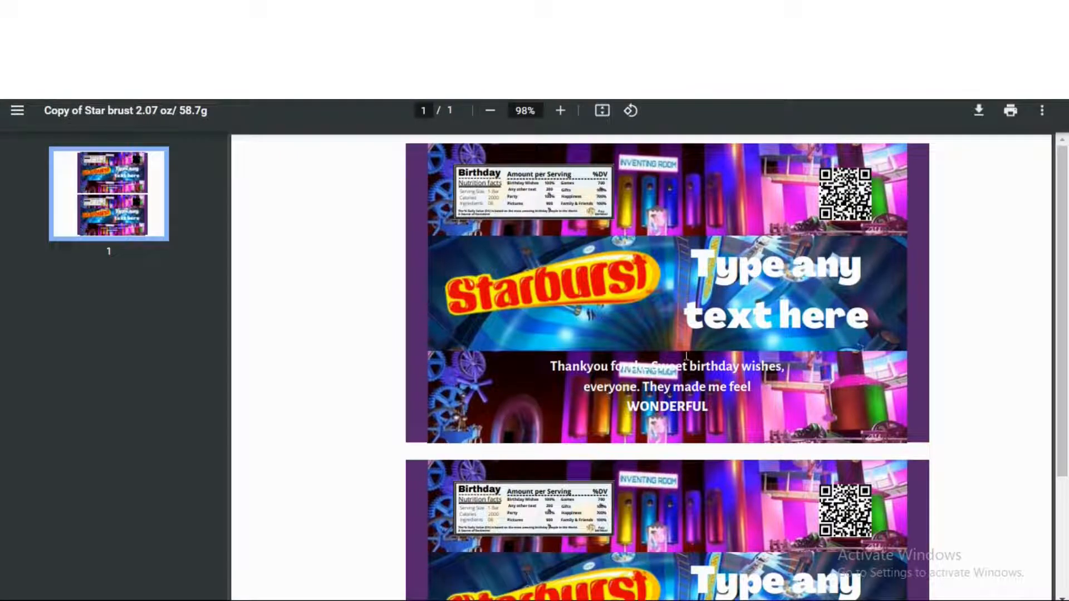
scroll(707, 348, down, 2)
scroll(708, 347, down, 1)
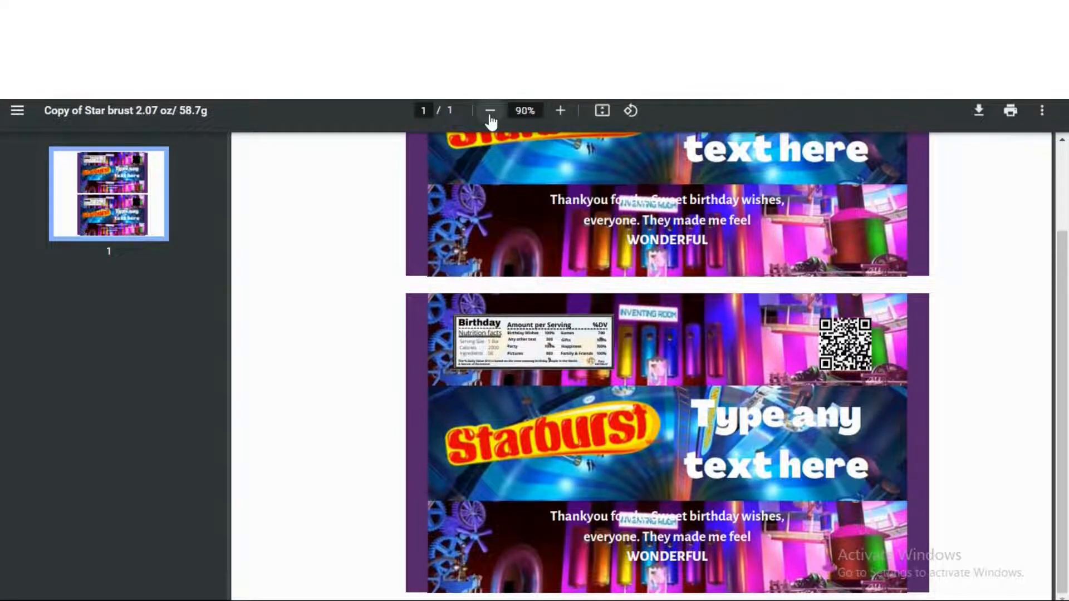
Zoom the PDF out two steps and bring up its print settings
click(490, 111)
click(490, 112)
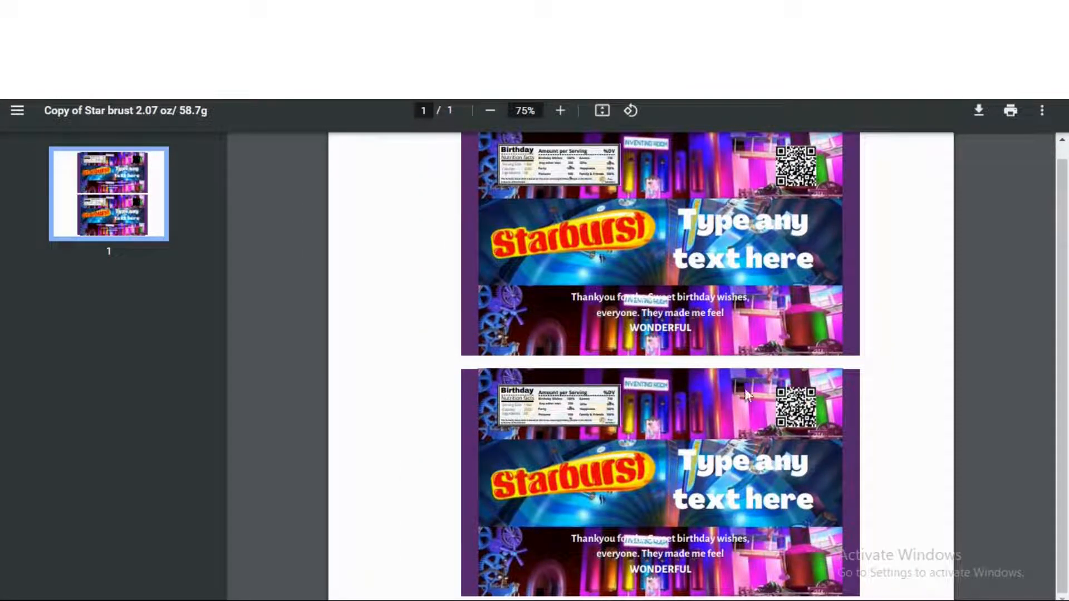
scroll(742, 400, up, 1)
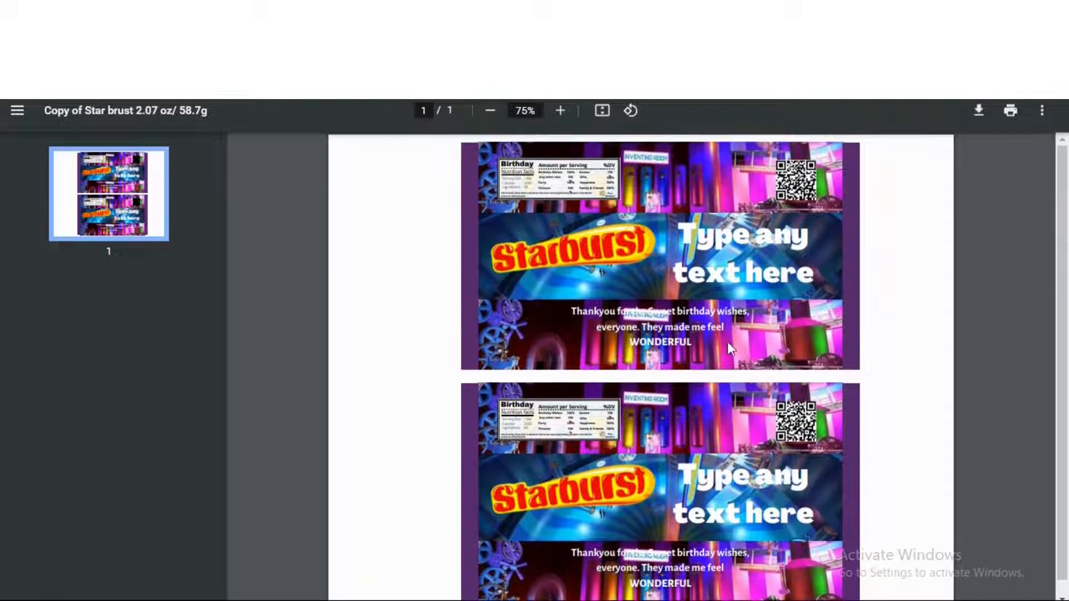
click(1010, 111)
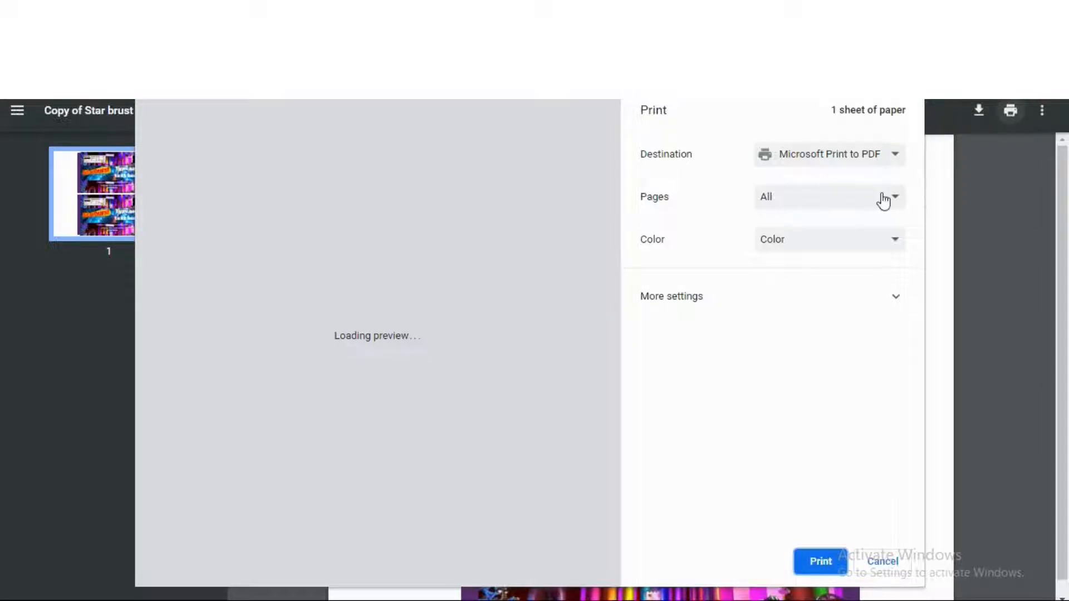
Keep all pages and change the paper size to A4 under More settings
click(887, 199)
click(887, 199)
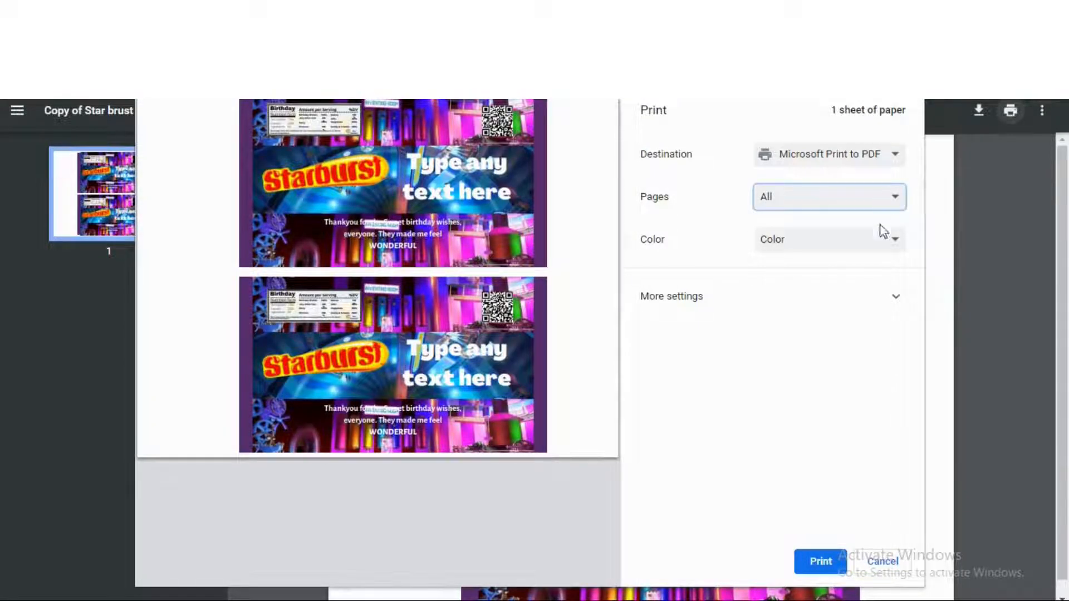
click(891, 296)
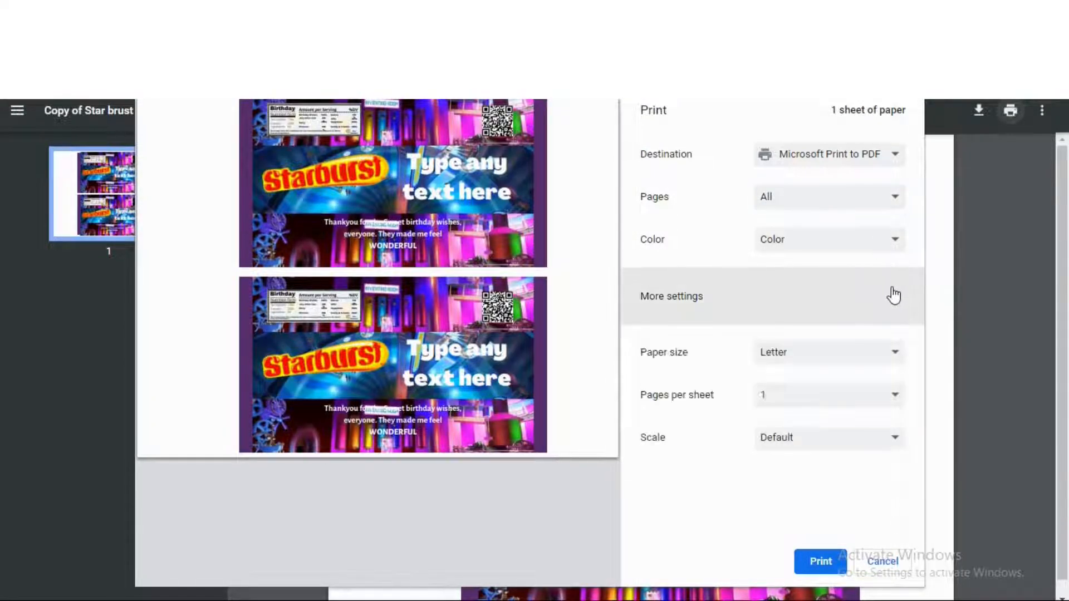
click(901, 359)
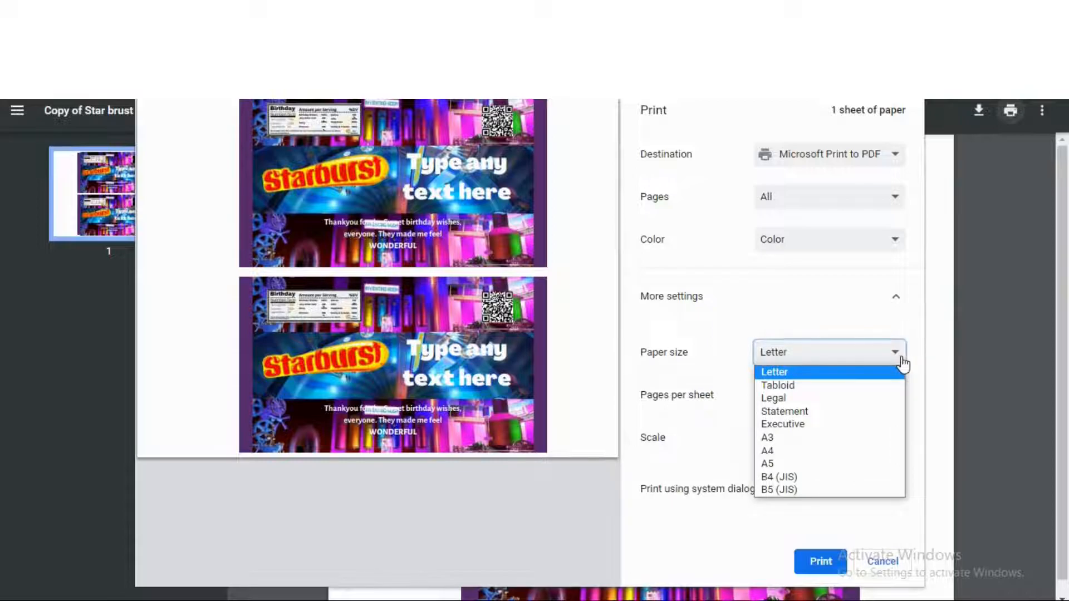
click(857, 452)
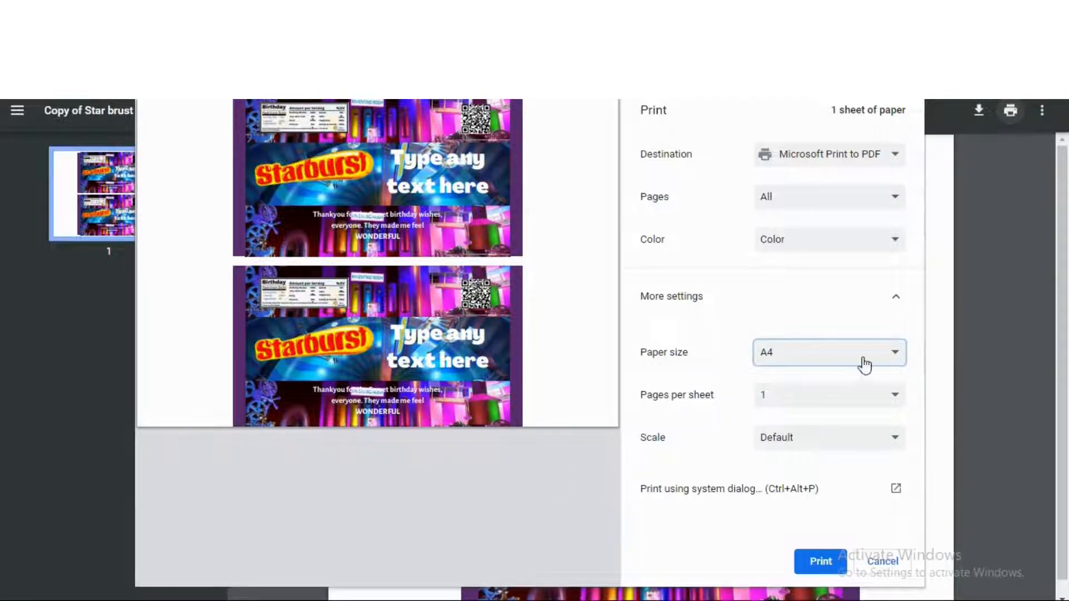
Switch the paper back to Letter, keep 1 page per sheet, and cancel printing
click(901, 362)
click(840, 371)
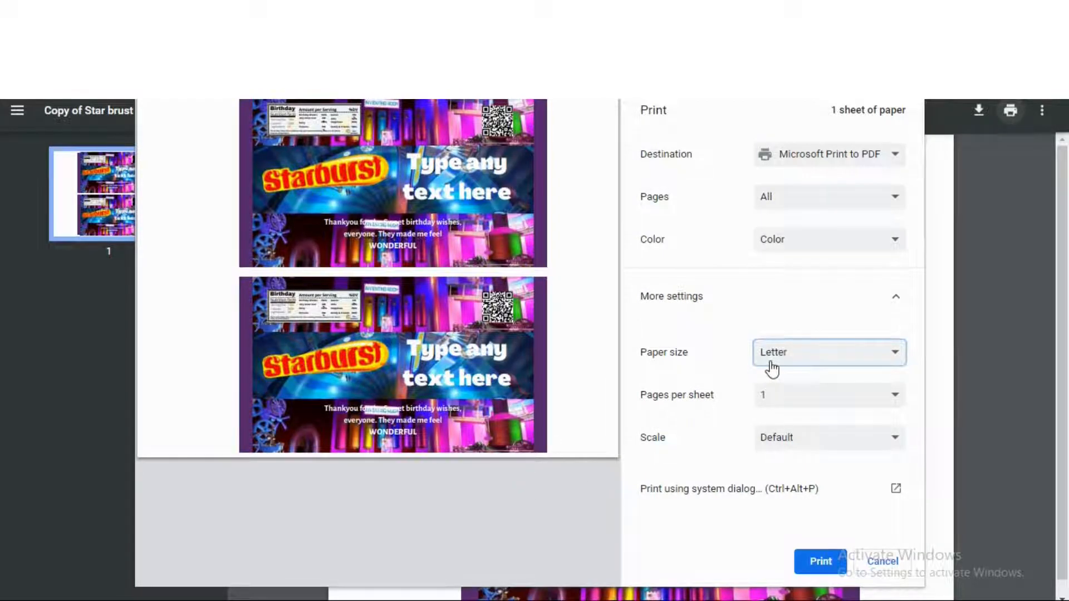
click(833, 405)
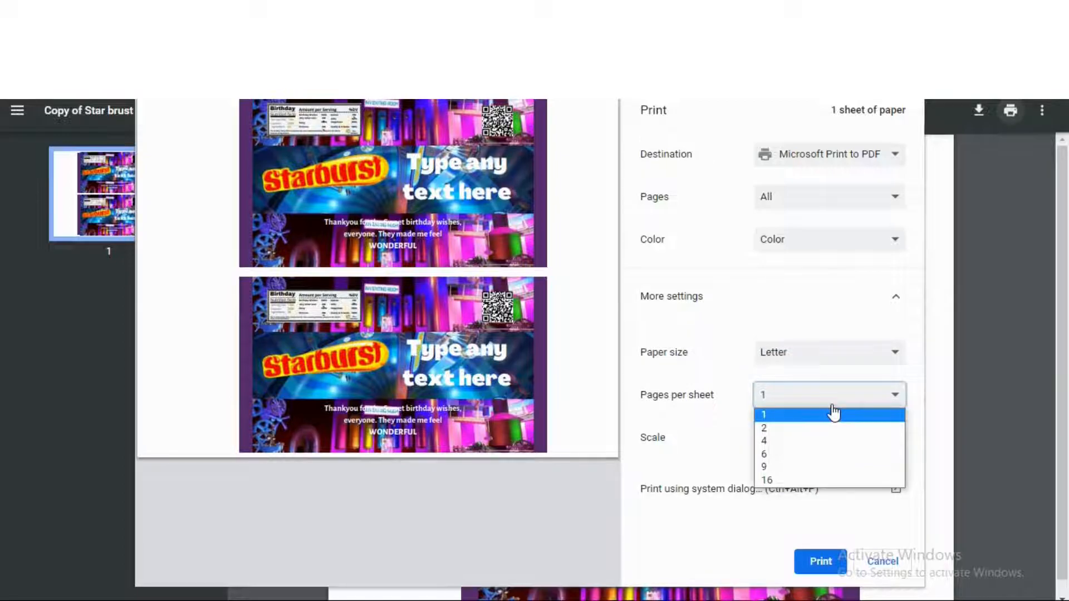
click(842, 399)
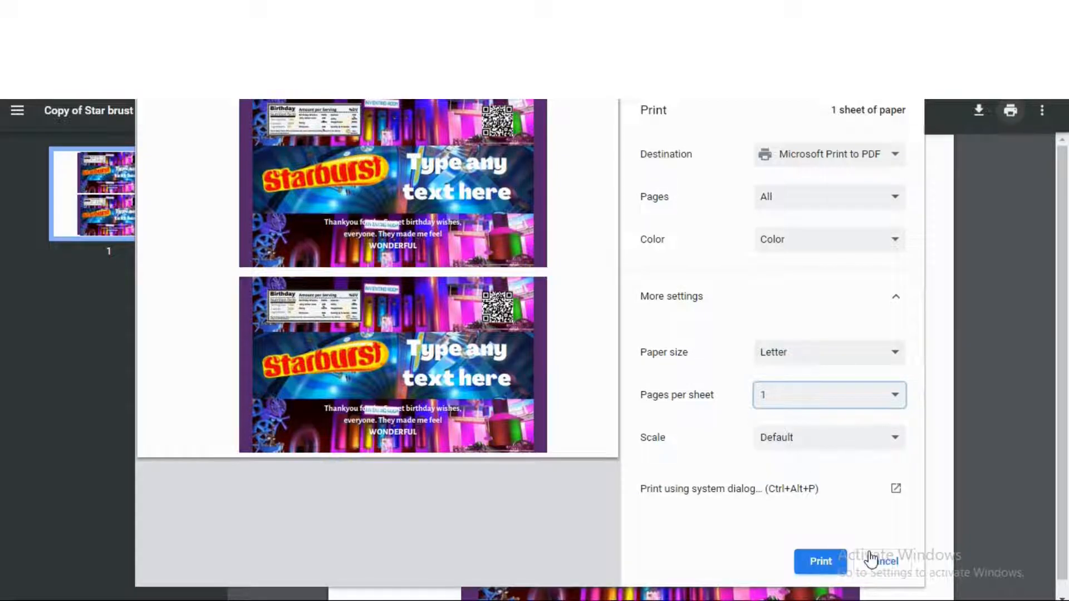
click(910, 557)
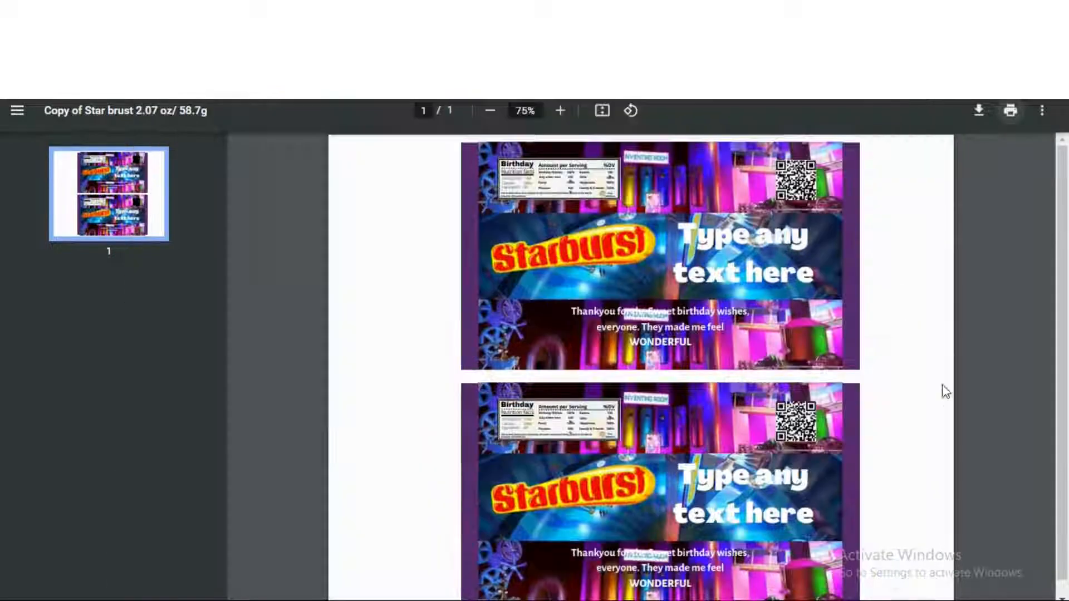